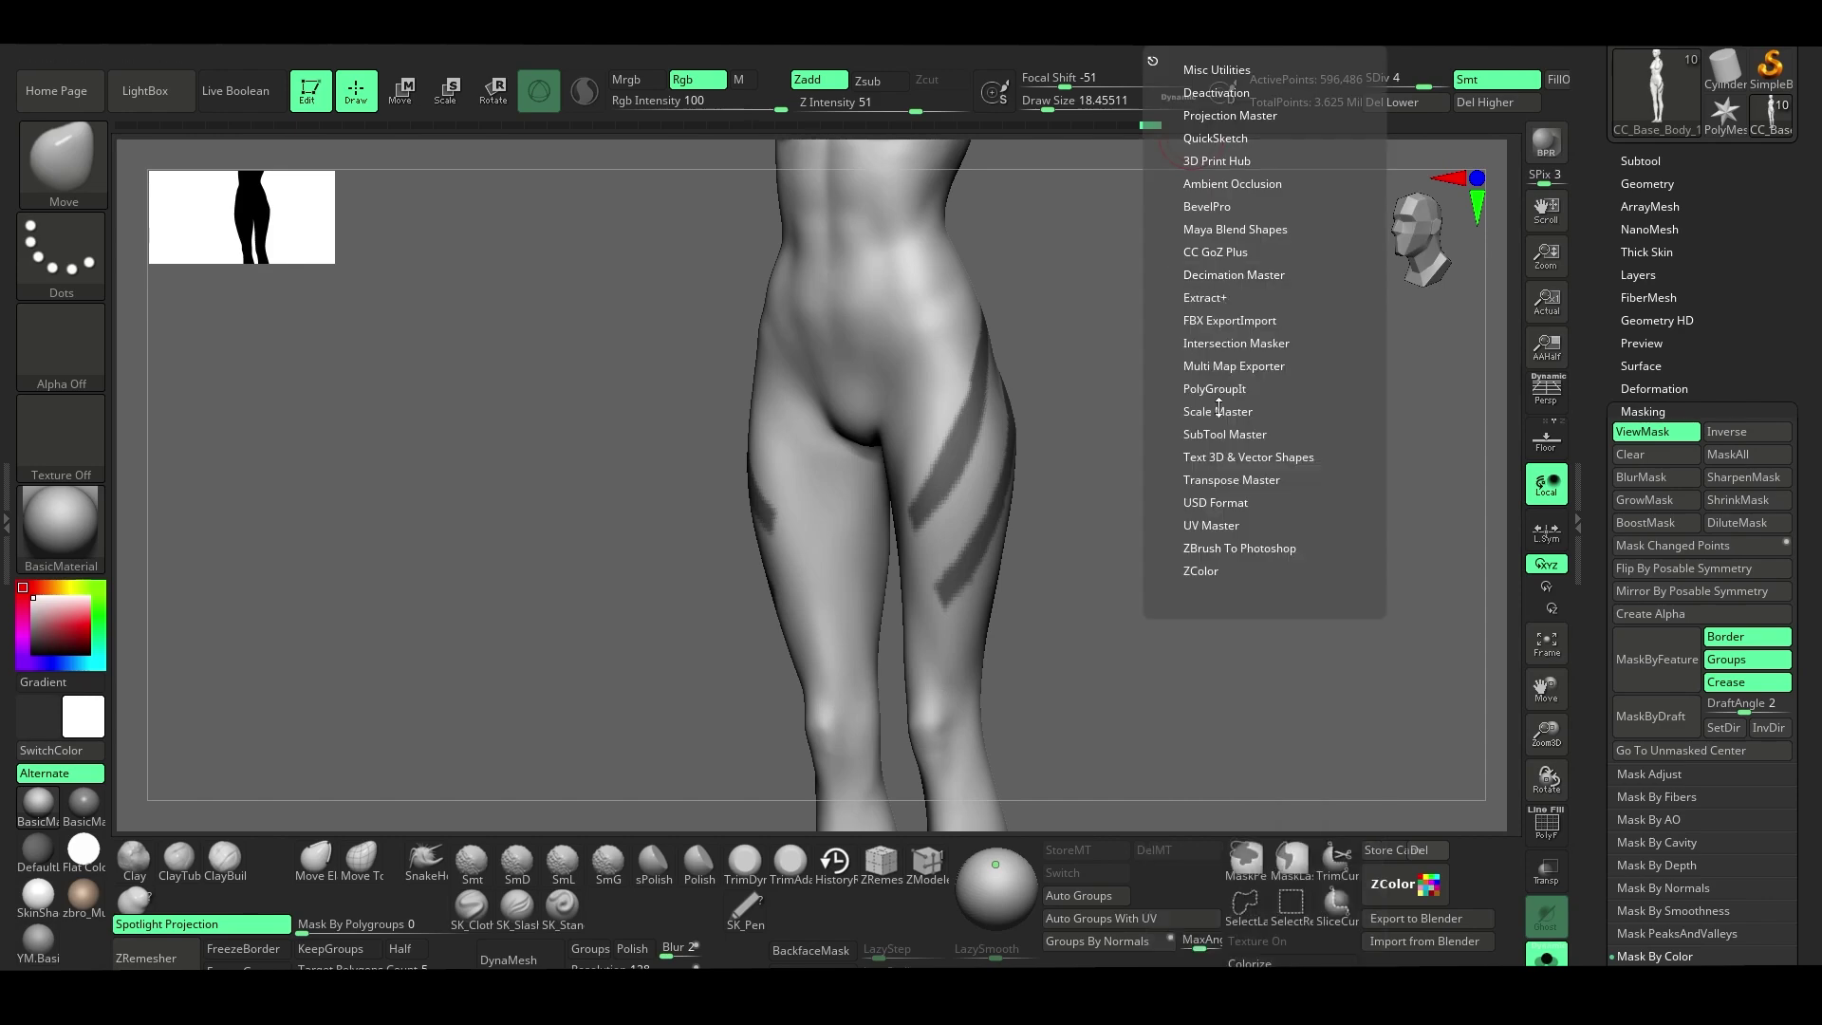
Adjust the brush over the masked thigh, select the ZModeler brush, and switch to the Move brush for shaping.
{"action": "left_click_drag", "start_coordinate": [1195, 388], "coordinate": [965, 478]}
{"action": "key", "text": "space"}
{"action": "mouse_move", "coordinate": [976, 602]}
{"action": "left_mouse_down"}
{"action": "mouse_move", "coordinate": [1025, 533]}
{"action": "mouse_move", "coordinate": [807, 474]}
{"action": "mouse_move", "coordinate": [719, 627]}
{"action": "mouse_move", "coordinate": [1212, 525]}
{"action": "mouse_move", "coordinate": [744, 554]}
{"action": "mouse_move", "coordinate": [600, 517]}
{"action": "mouse_move", "coordinate": [976, 509]}
{"action": "left_mouse_up"}
{"action": "key", "text": "b"}
{"action": "key", "text": "z"}
{"action": "key", "text": "m"}
{"action": "key", "text": "b"}
{"action": "key", "text": "m"}
{"action": "key", "text": "v"}
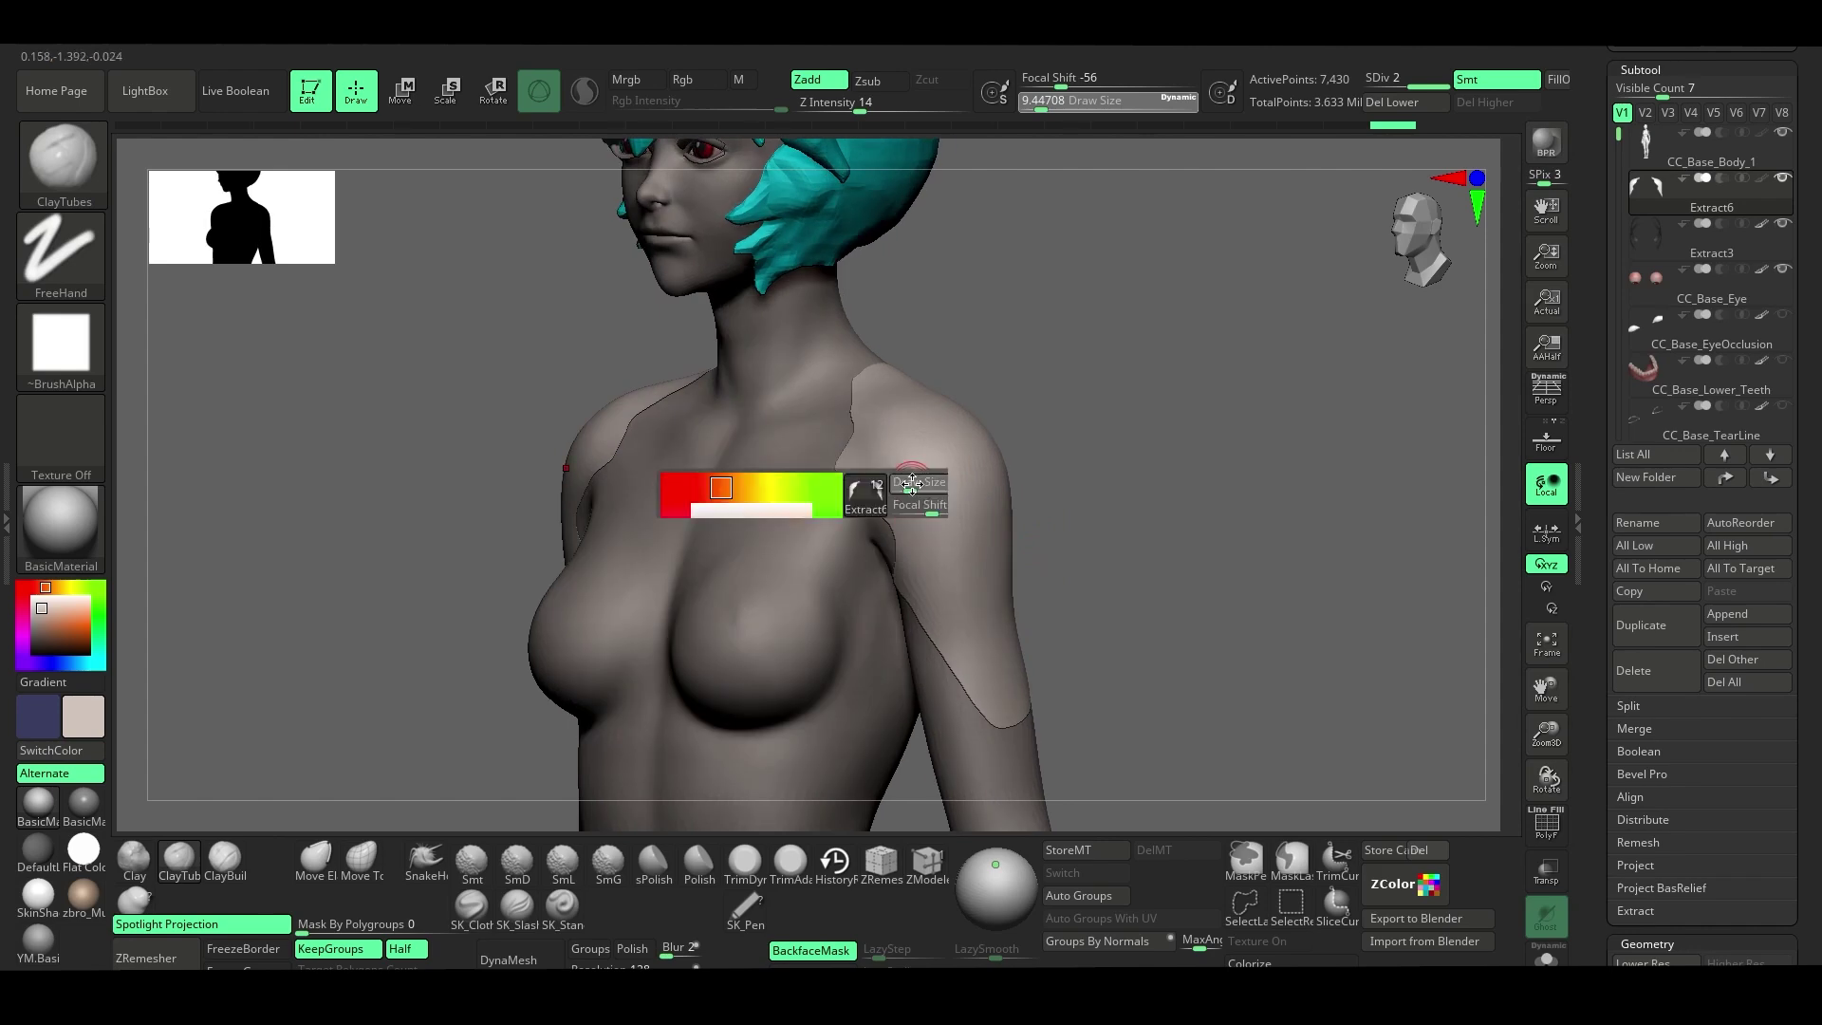
Shape the inner edge of the extracted shoulder armour with the Move brush at a draw size of about 8.4.
{"action": "key", "text": "u"}
{"action": "left_click_drag", "start_coordinate": [947, 528], "coordinate": [975, 528]}
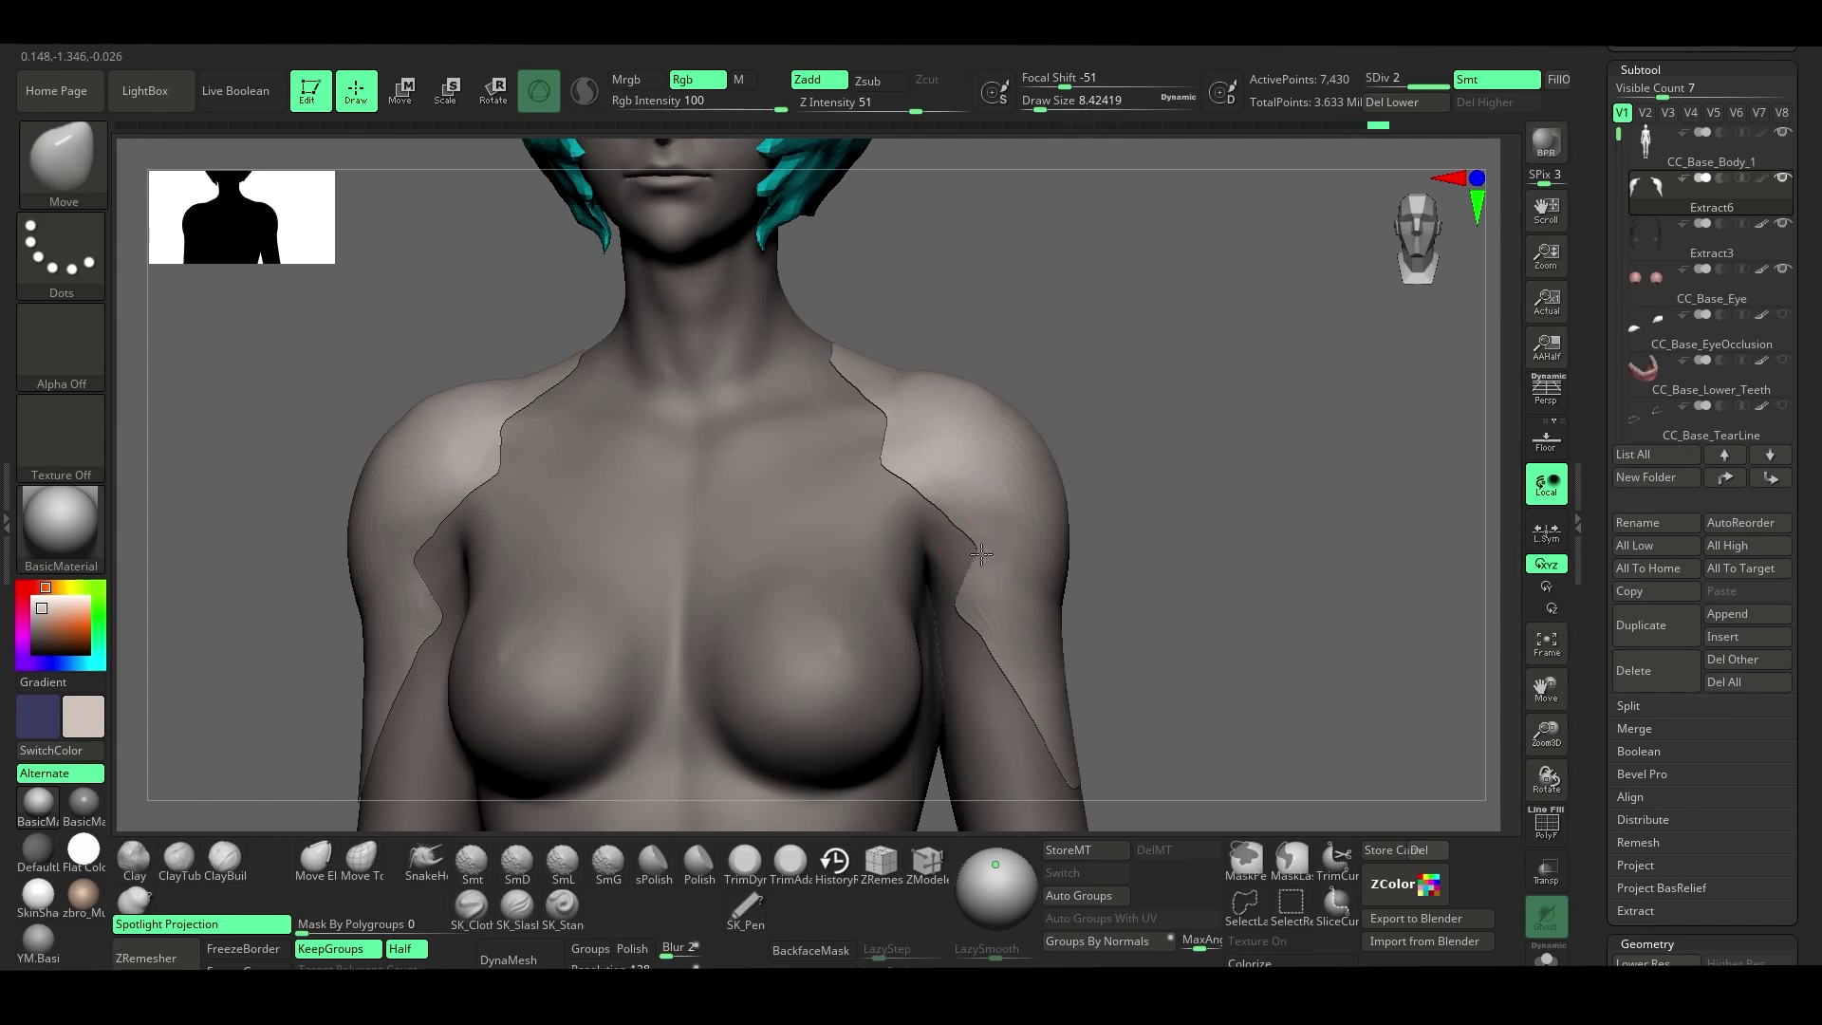
{"action": "right_click_drag", "start_coordinate": [981, 553], "coordinate": [1017, 651], "text": "ctrl"}
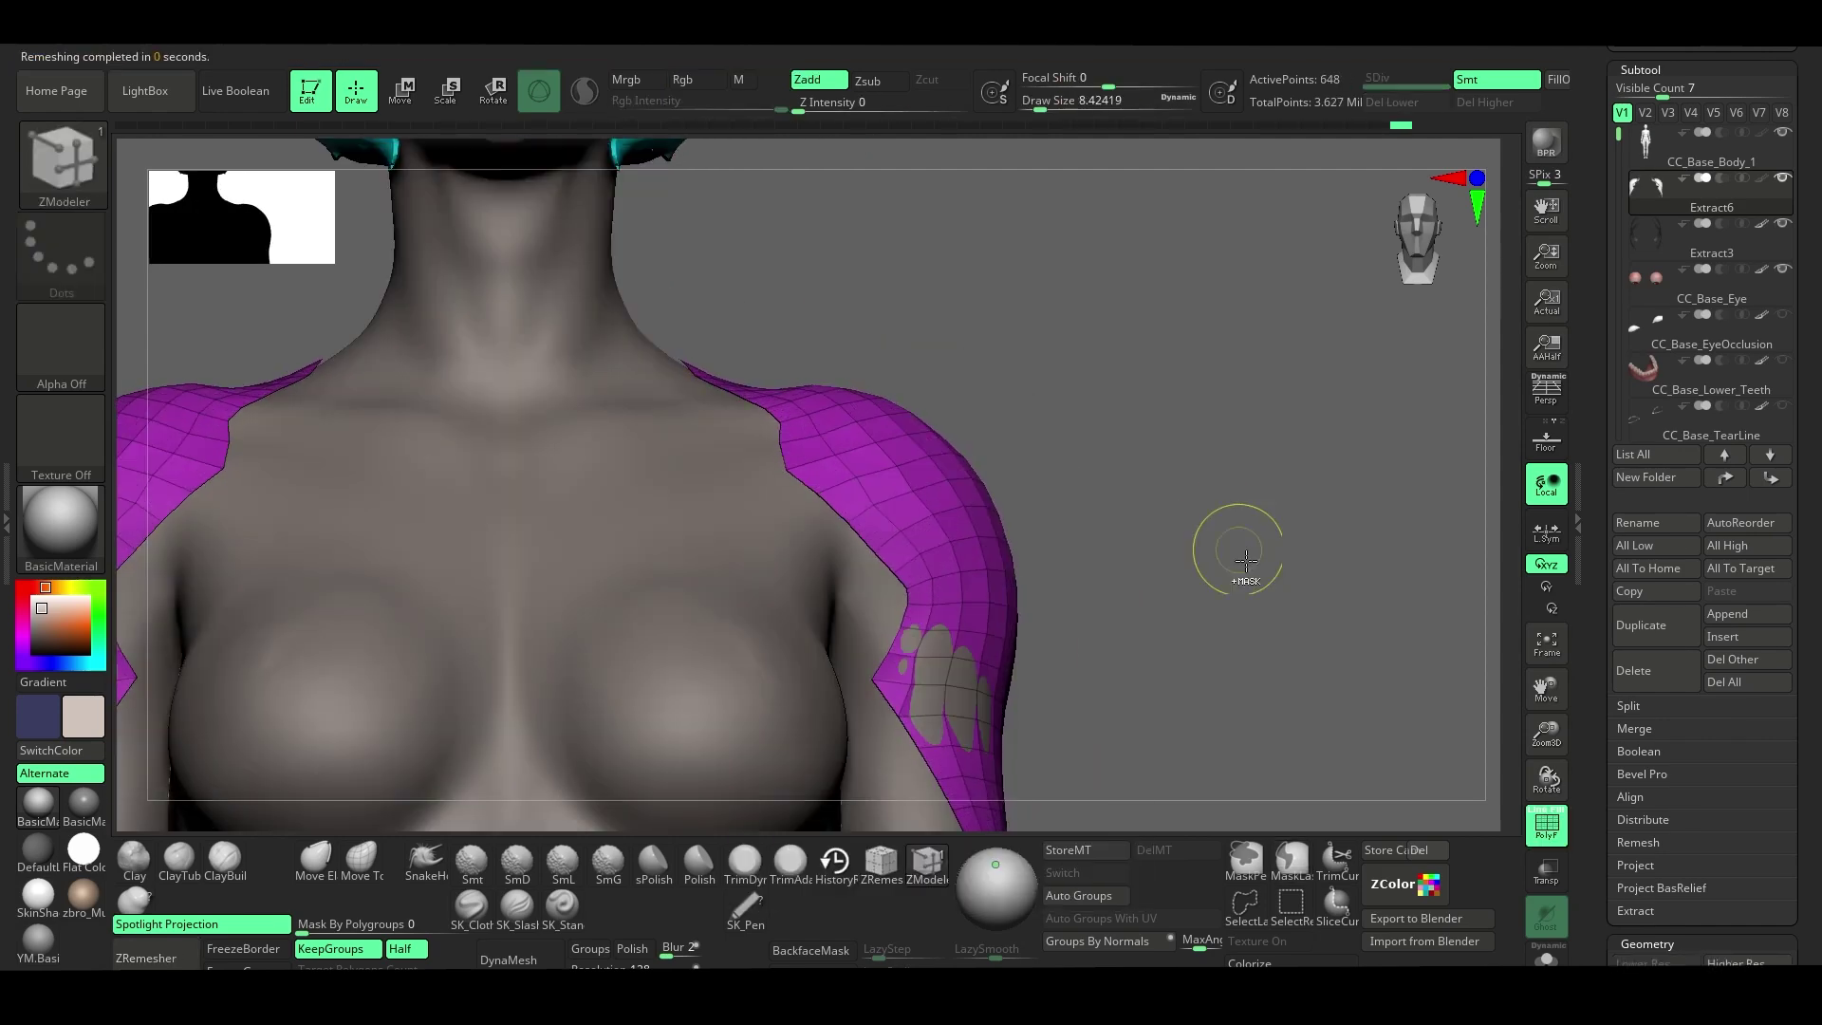
{"action": "left_click_drag", "start_coordinate": [1240, 549], "coordinate": [745, 659]}
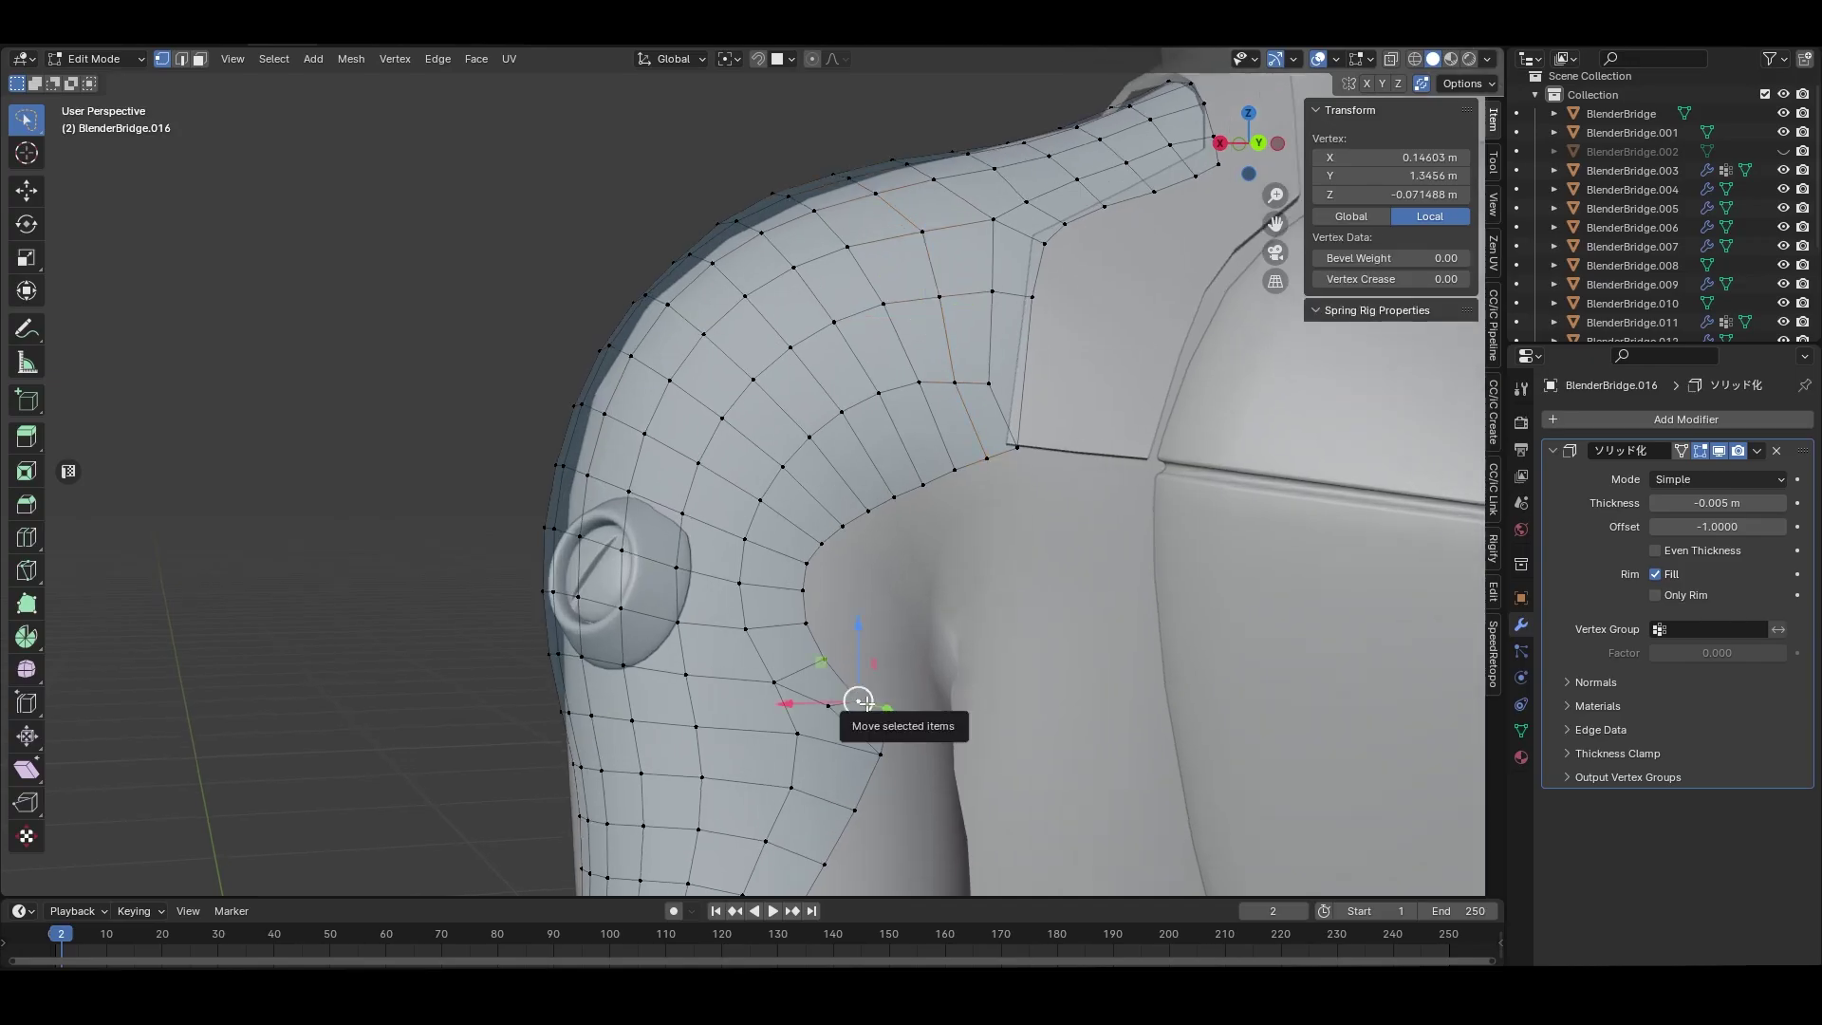
In Blender, slide a vertex on the shoulder armour's armpit edge and dissolve the surplus vertices beside it.
{"action": "key", "text": "shift+v"}
{"action": "left_click", "coordinate": [856, 732]}
{"action": "left_click", "coordinate": [897, 763], "text": "shift"}
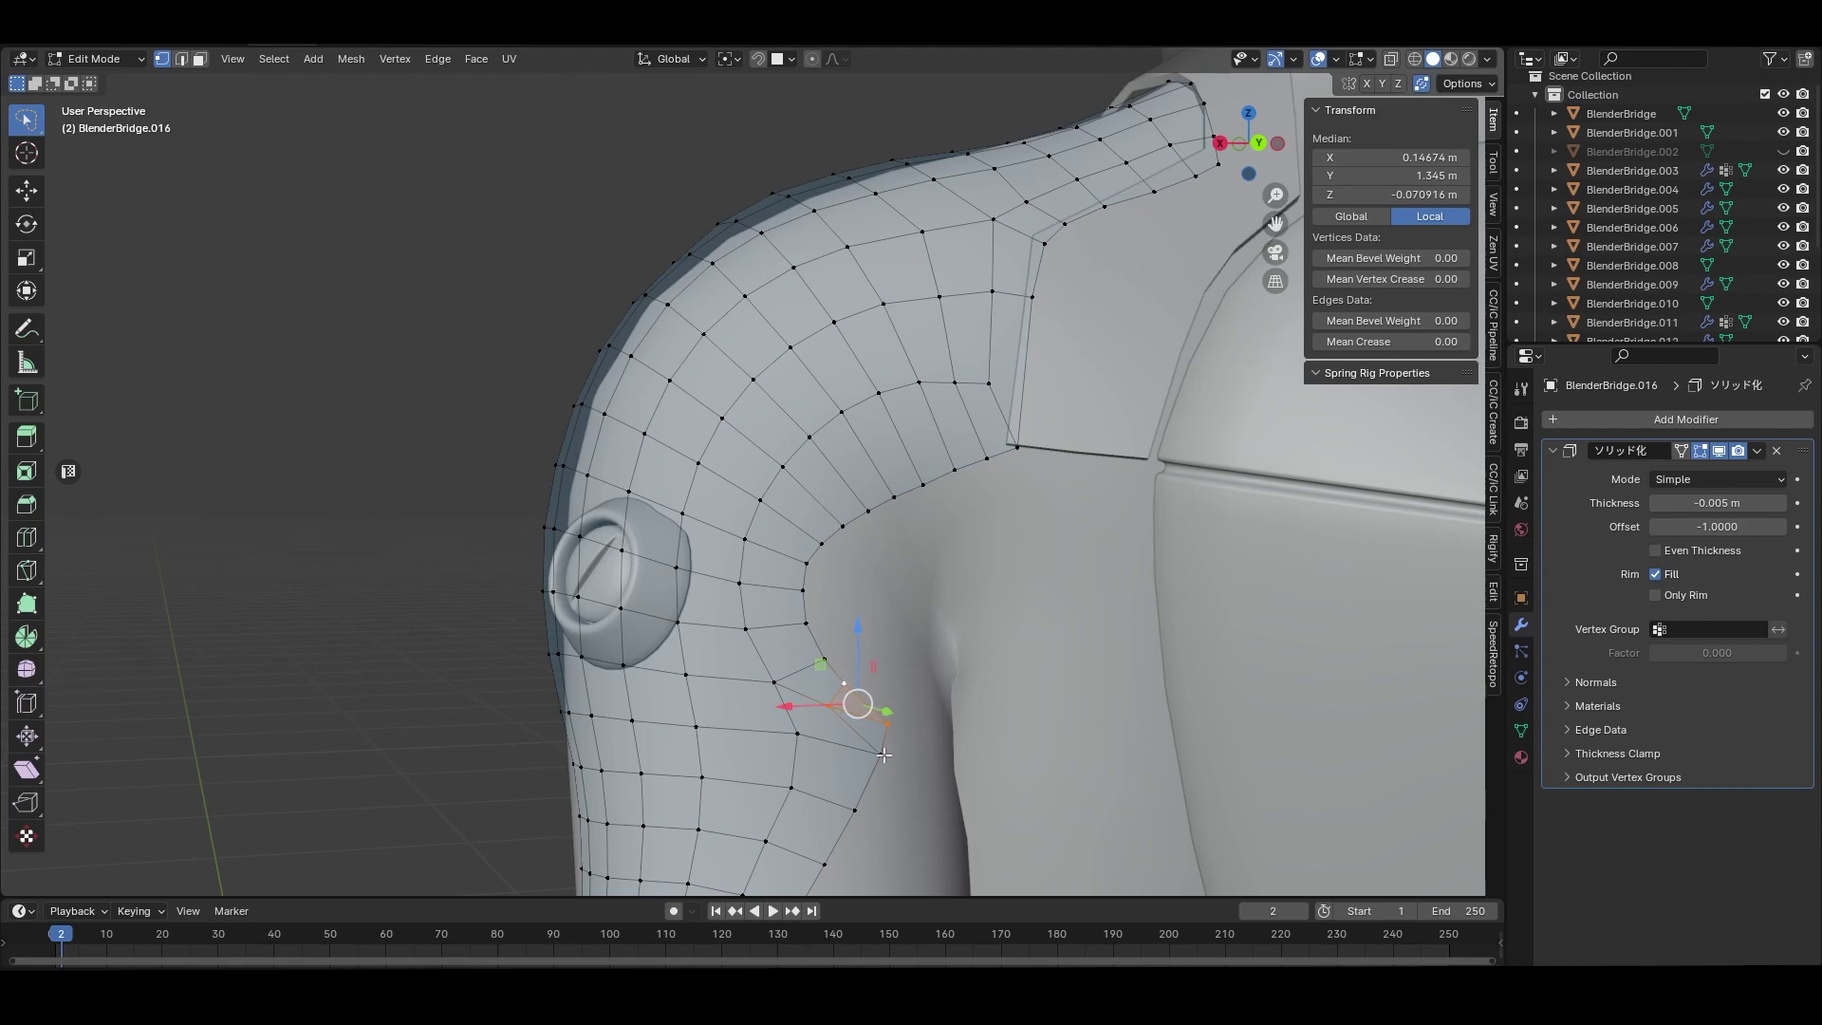
{"action": "left_click", "coordinate": [892, 720], "text": "shift"}
{"action": "middle_click_drag", "start_coordinate": [895, 718], "coordinate": [878, 683]}
{"action": "key", "text": "ctrl+x"}
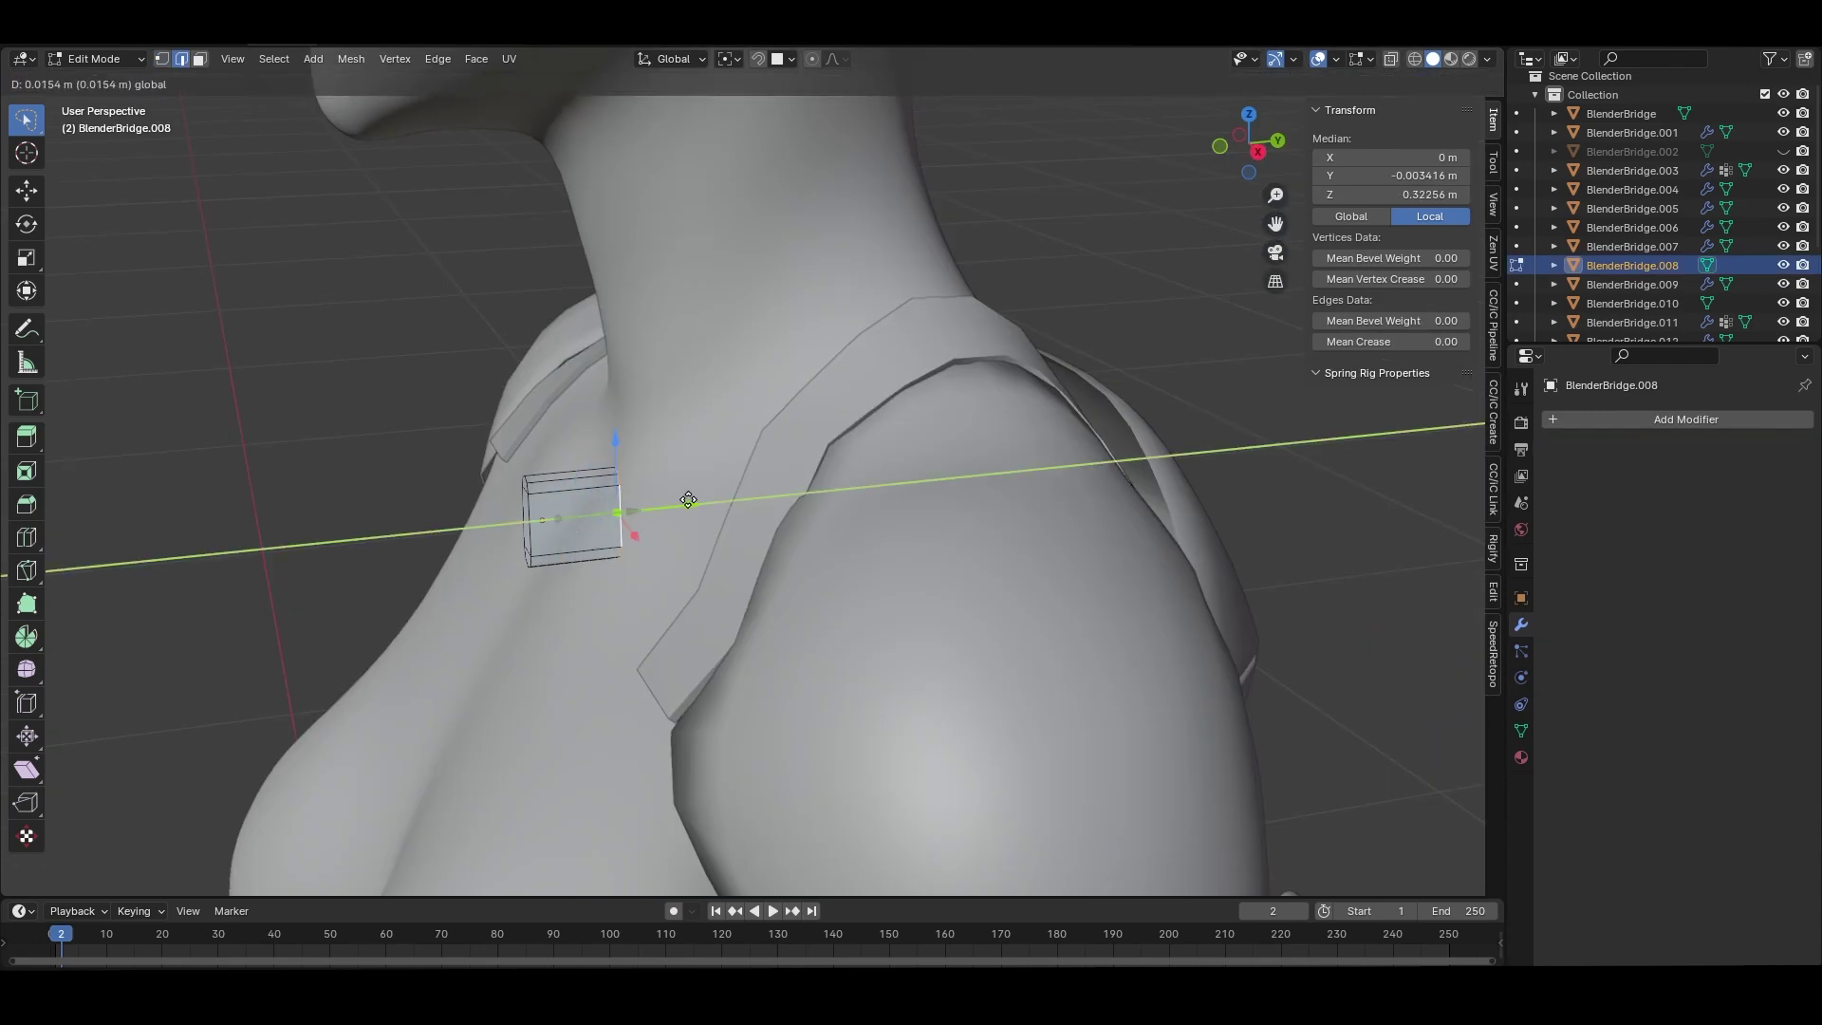
Move the rear edge of the small block at the front of the neck about 0.015 m along Y.
{"action": "left_click", "coordinate": [683, 496]}
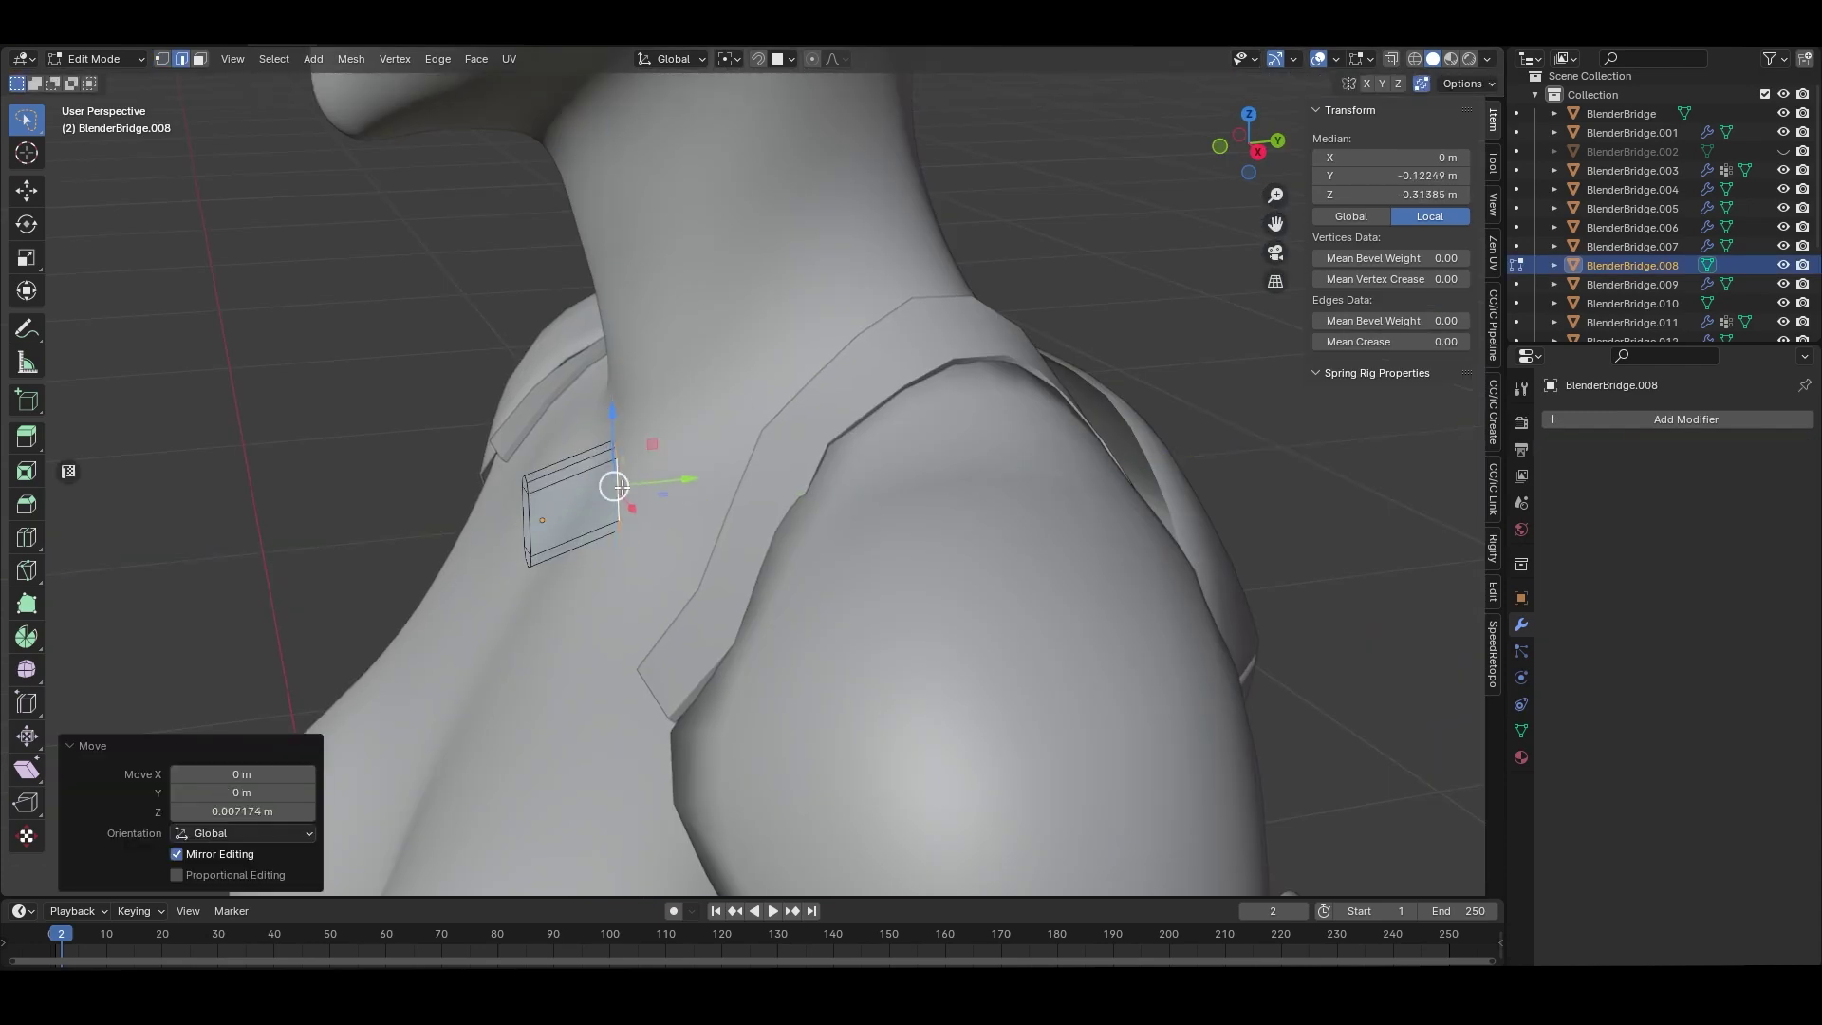
Scale the neck cylinder to 0.261 and scale its slid middle edge loop to shape a choker band.
{"action": "key", "text": "s"}
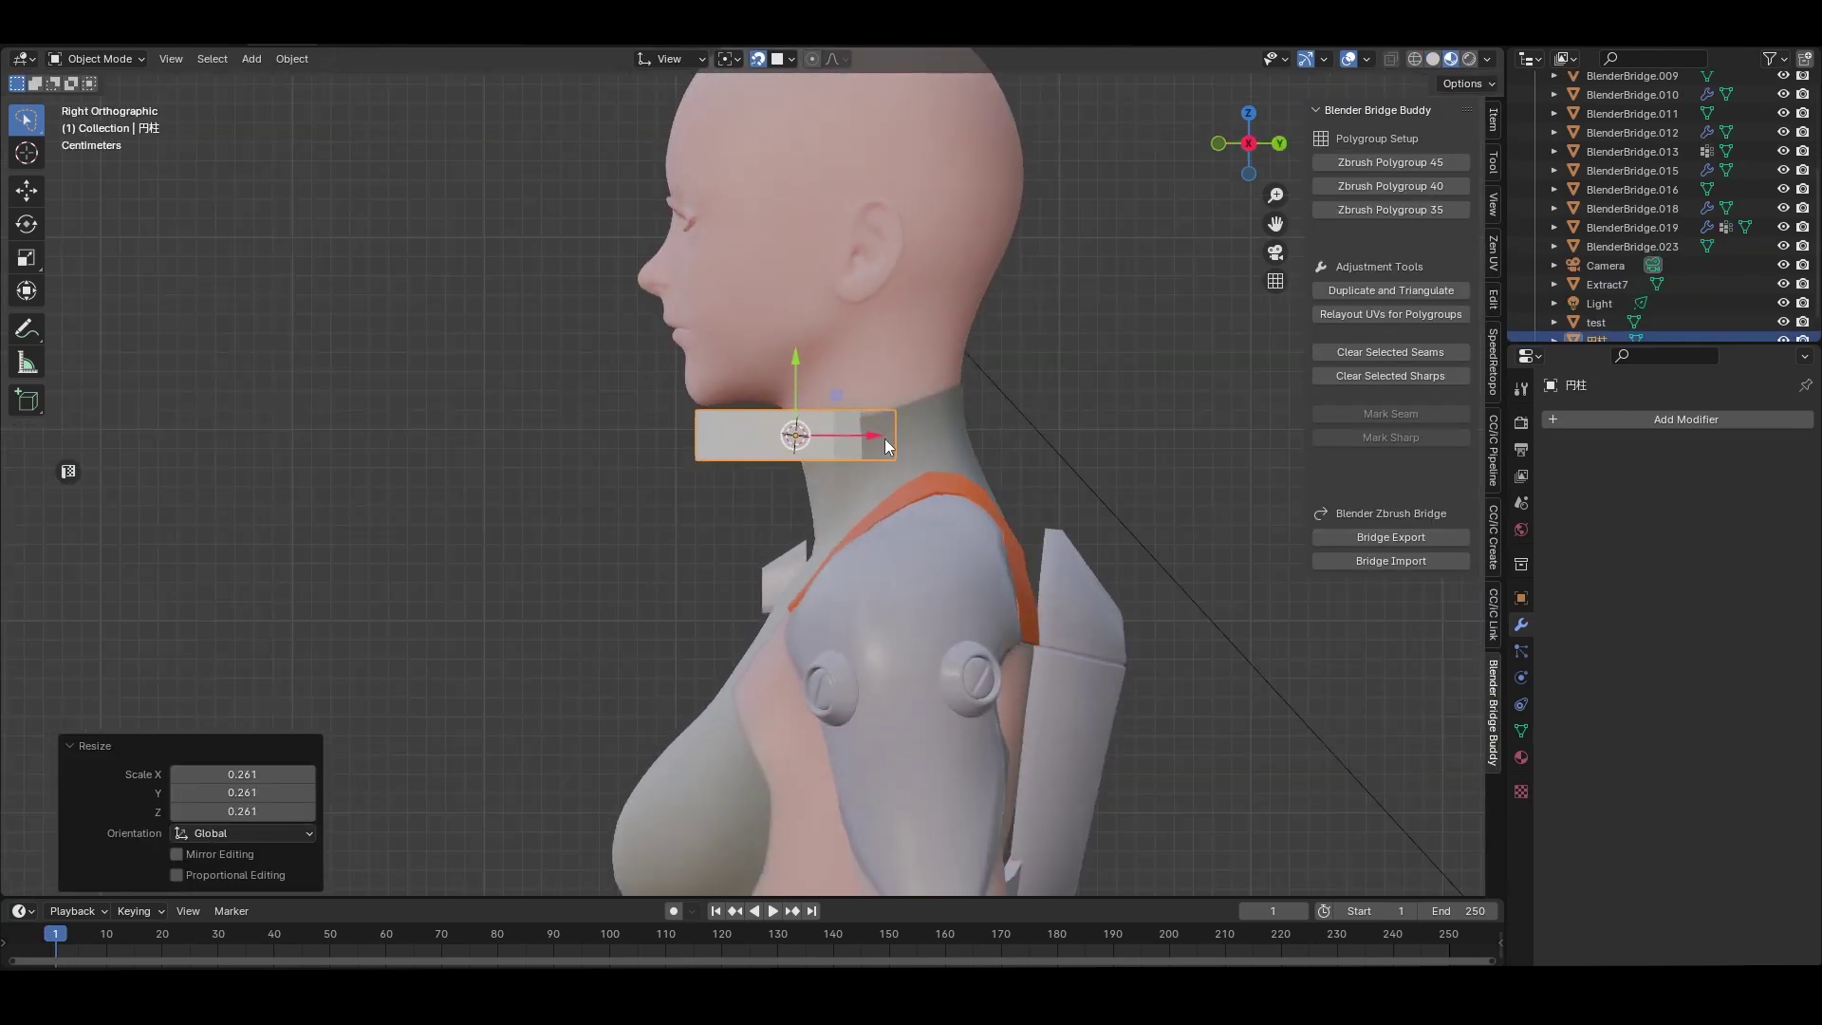
{"action": "middle_click_drag", "start_coordinate": [884, 439], "coordinate": [949, 368]}
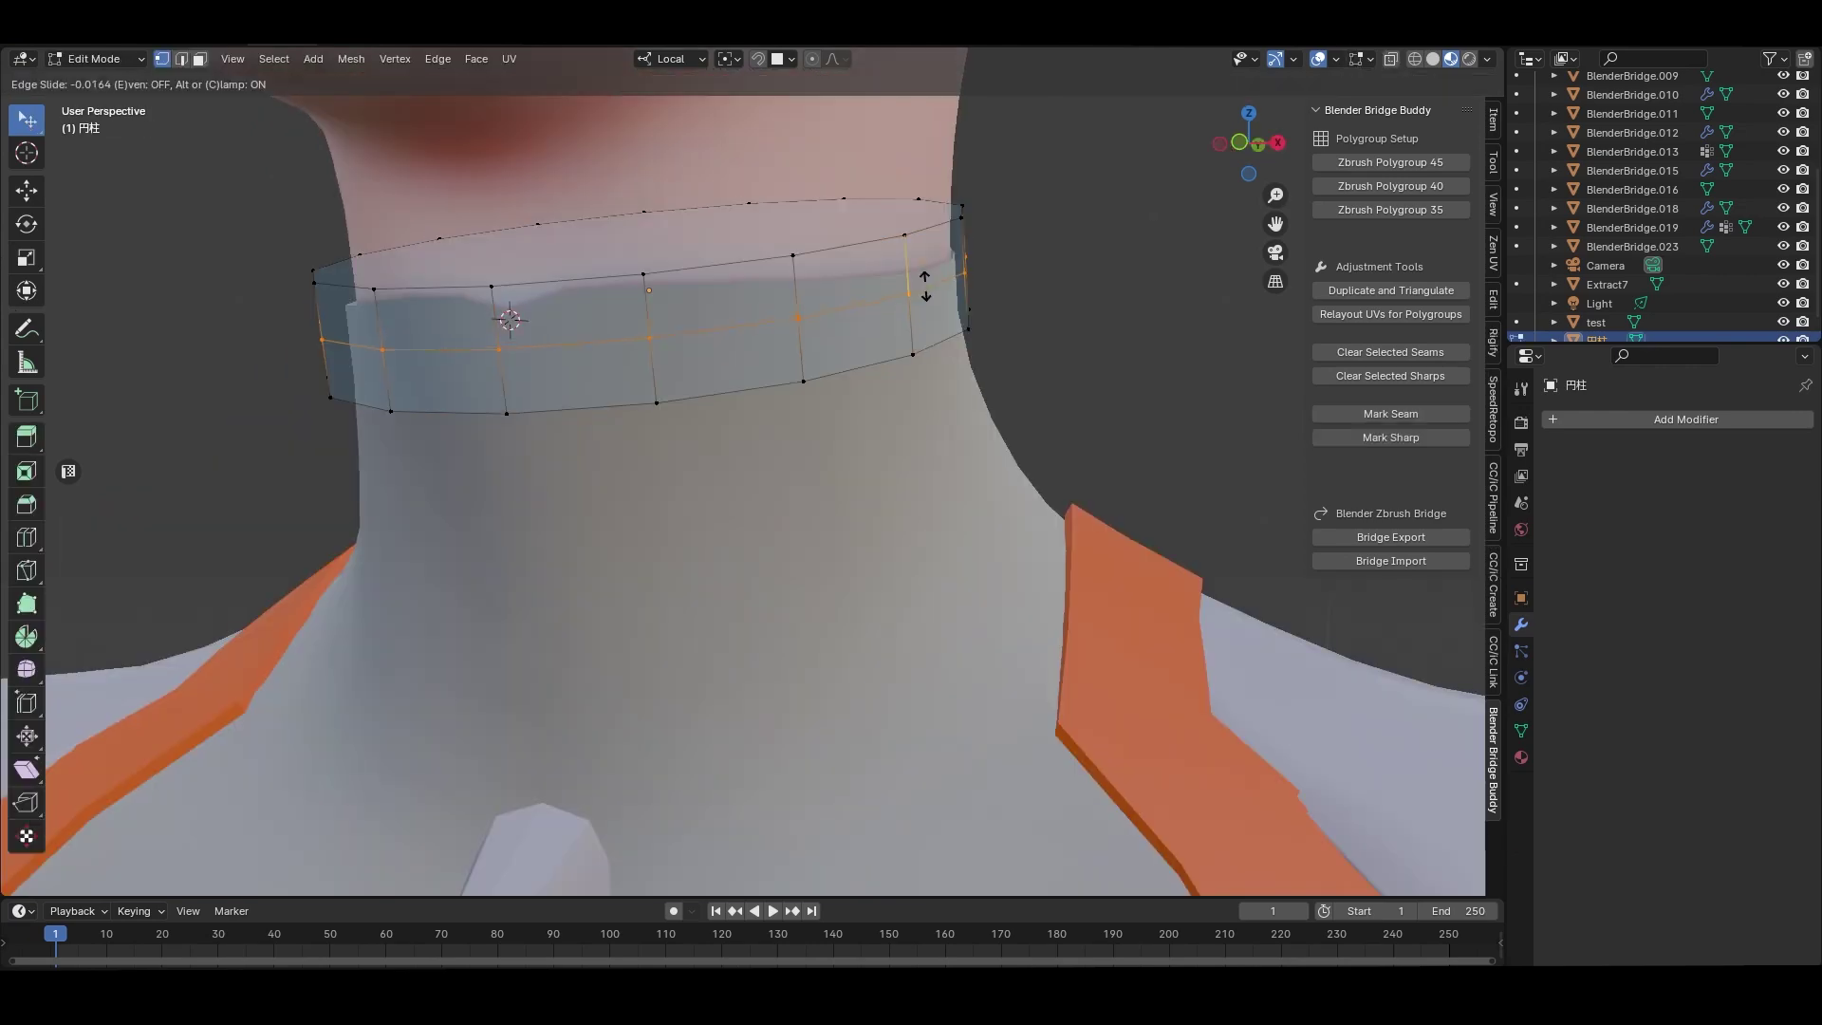
{"action": "key", "text": "s"}
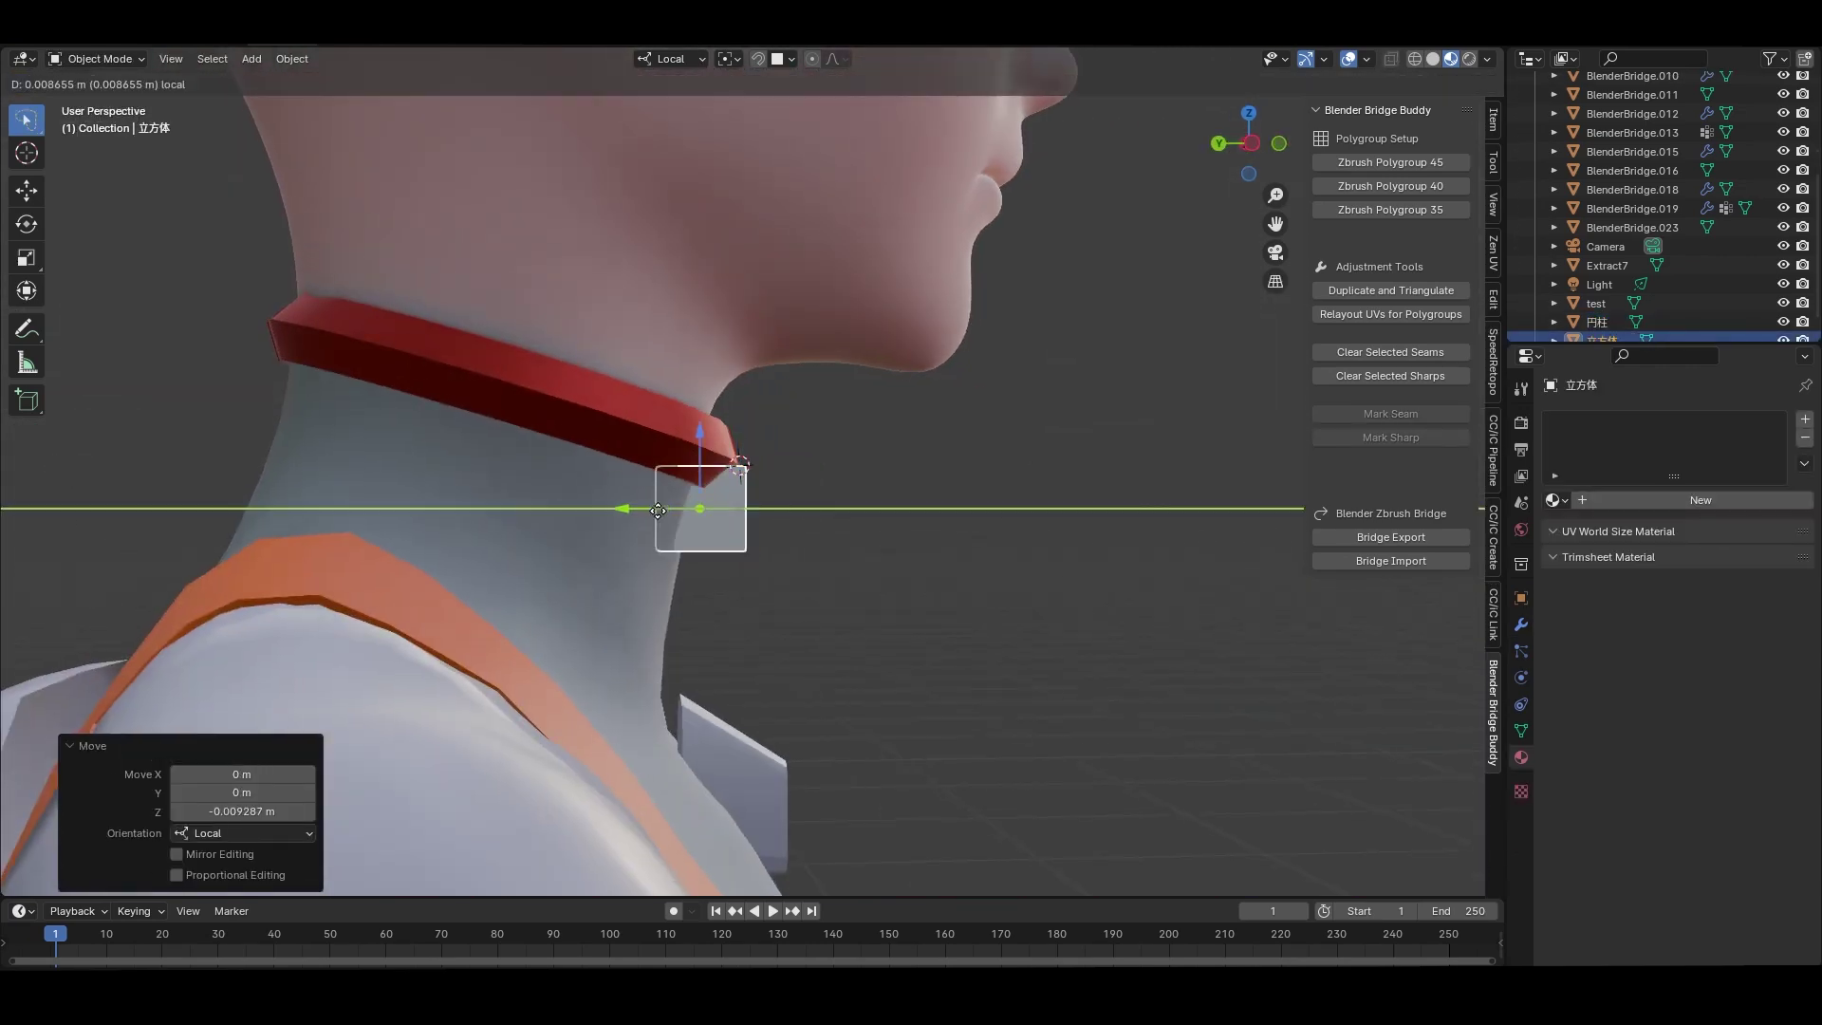
Position the small cube under the front of the choker and scale its bottom face to taper it.
{"action": "left_click", "coordinate": [836, 540]}
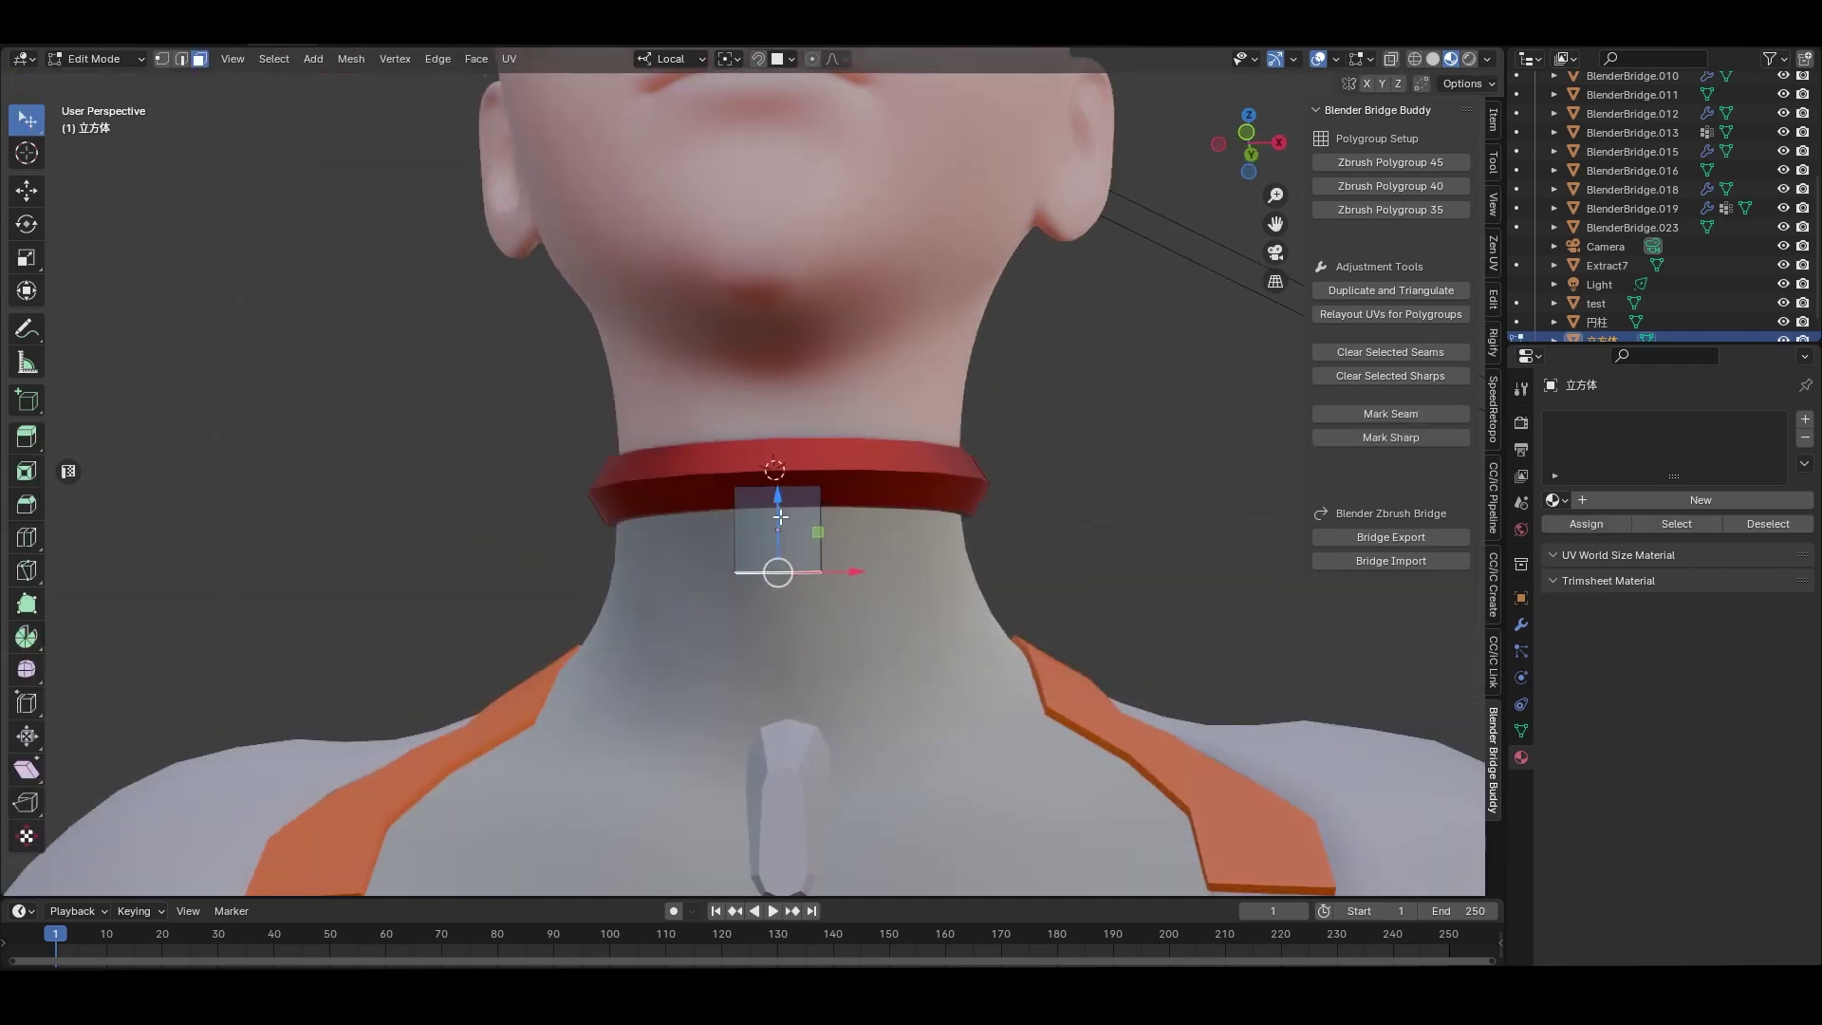
{"action": "key", "text": "s"}
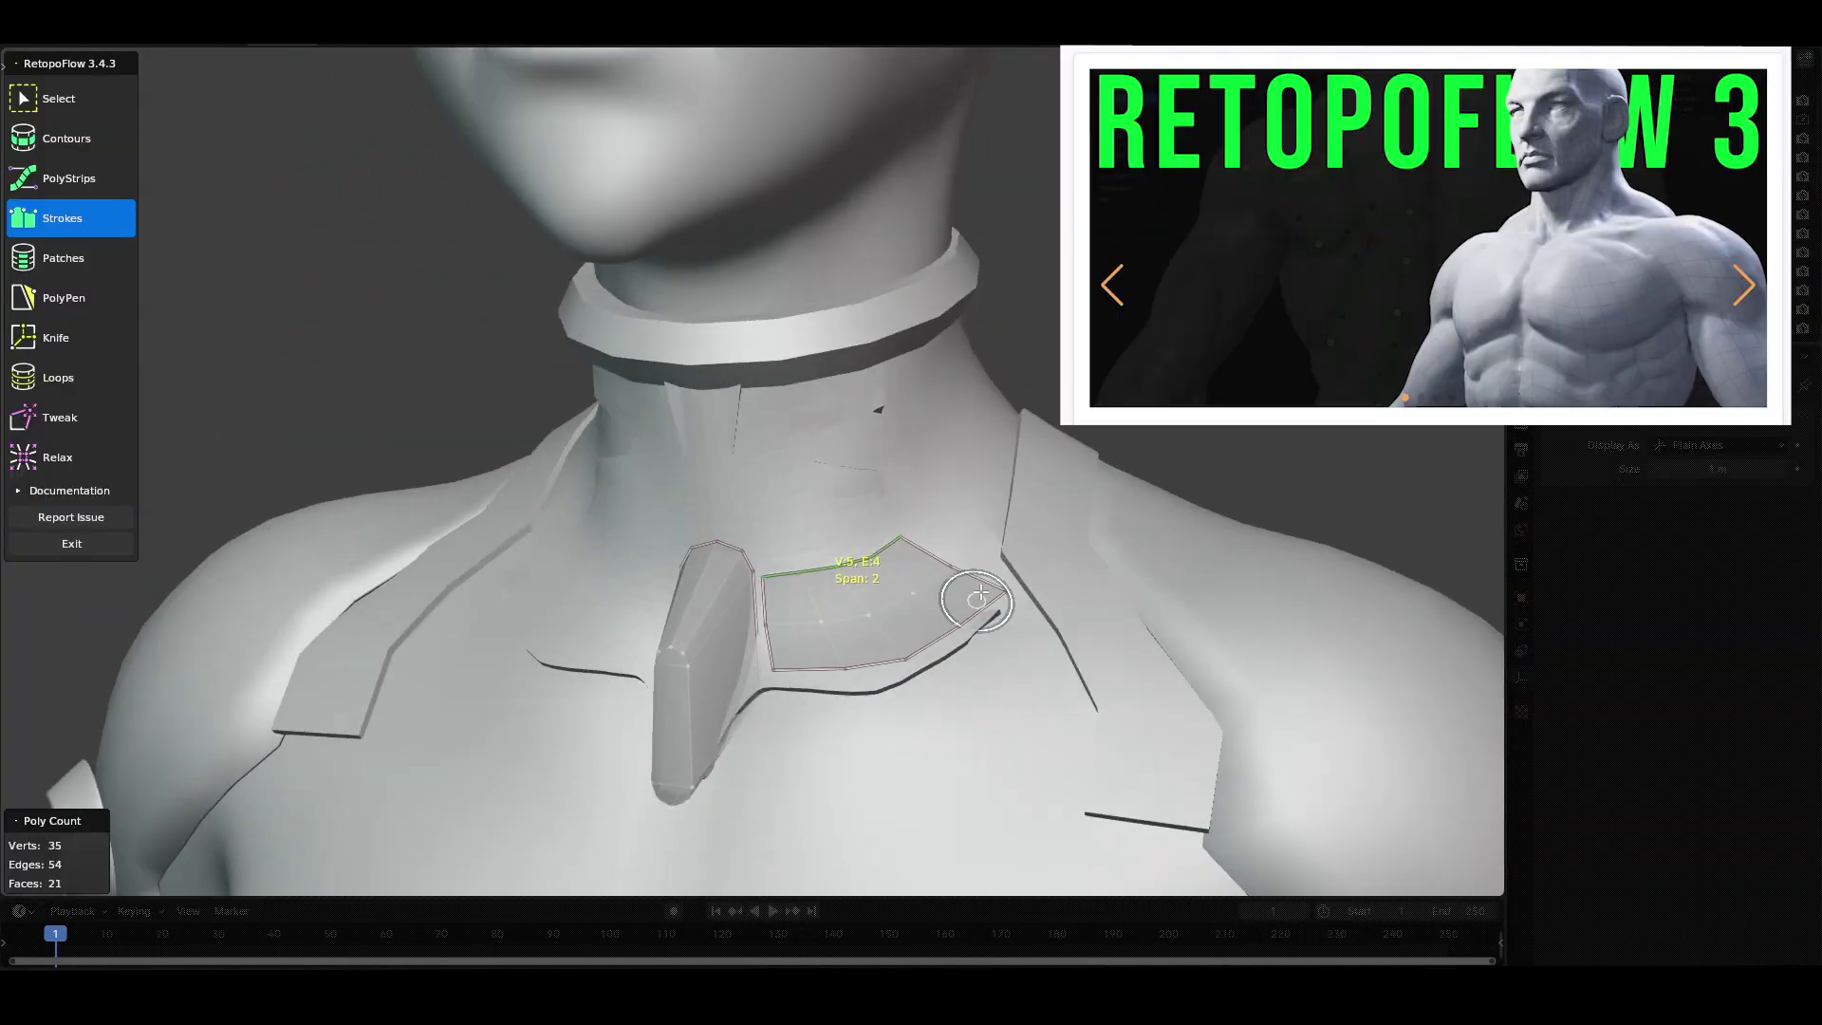
Adjust the vertices of the chest retopology patch with RetopoFlow's Tweak tool so it follows the sculpted collar outline.
{"action": "key", "text": "grave"}
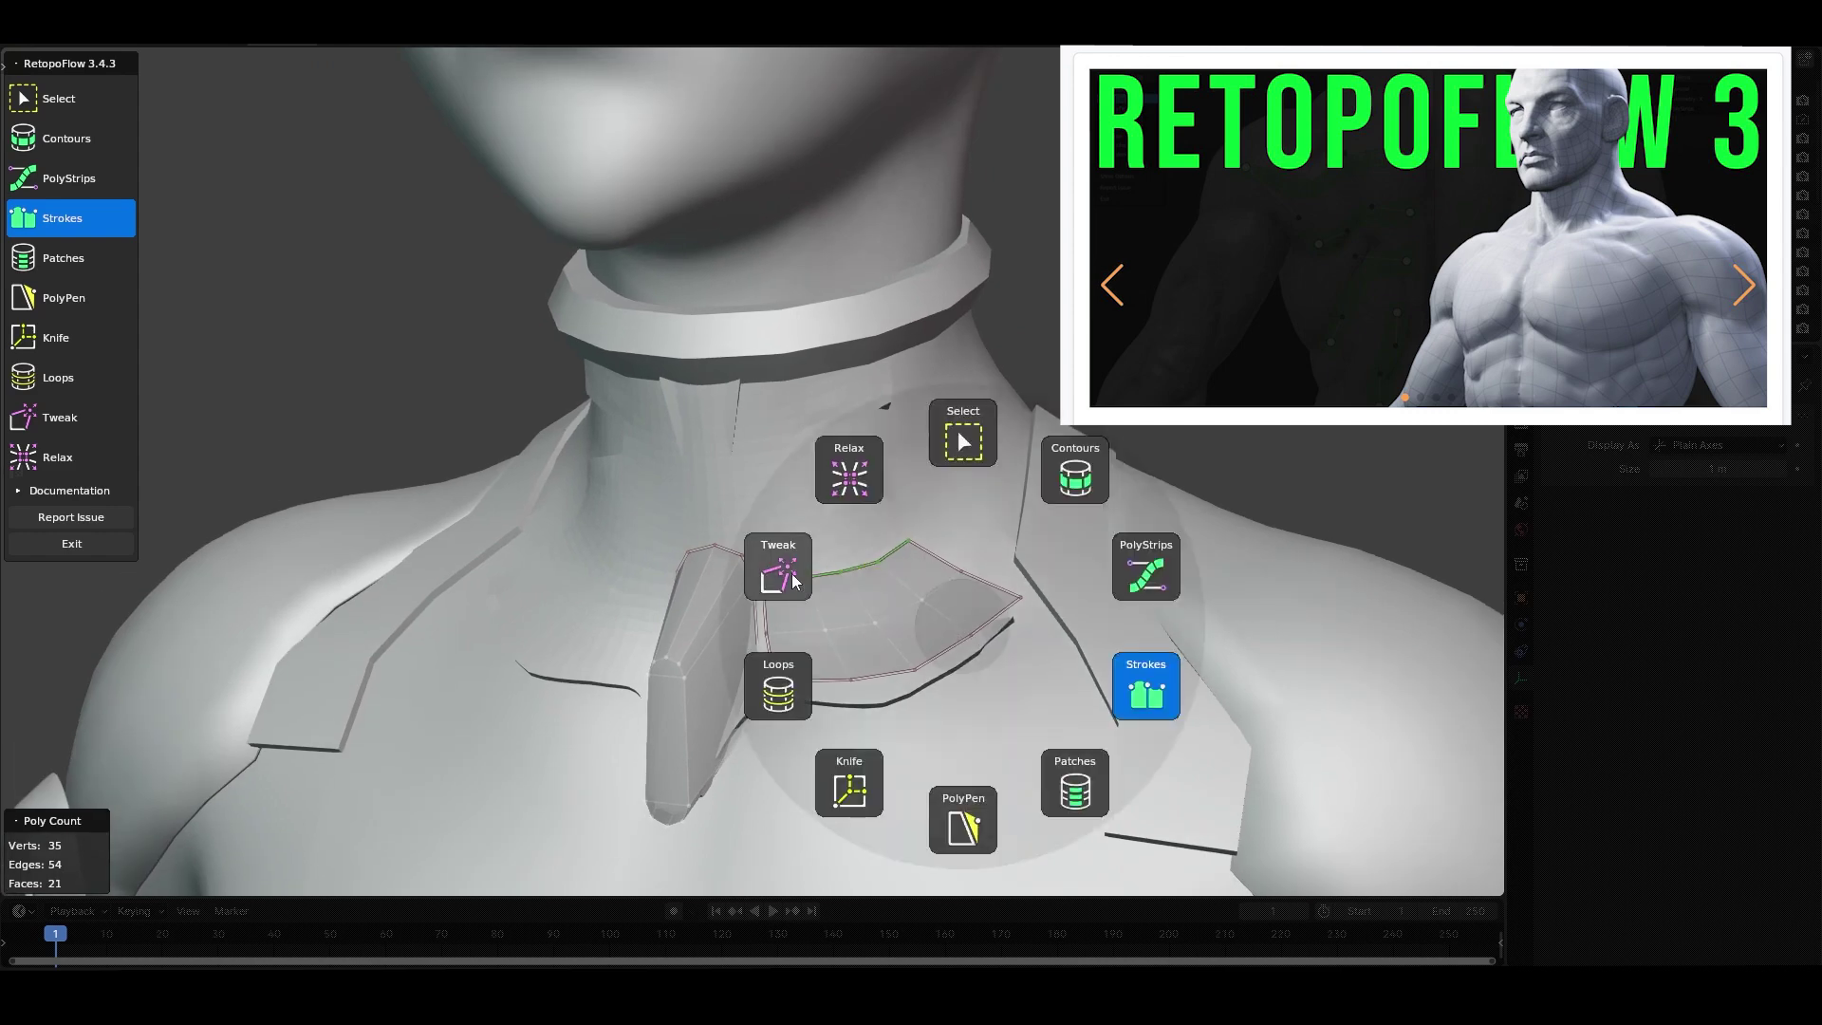
{"action": "left_click", "coordinate": [911, 670]}
{"action": "scroll", "coordinate": [966, 657], "scroll_direction": "up", "scroll_amount": 2}
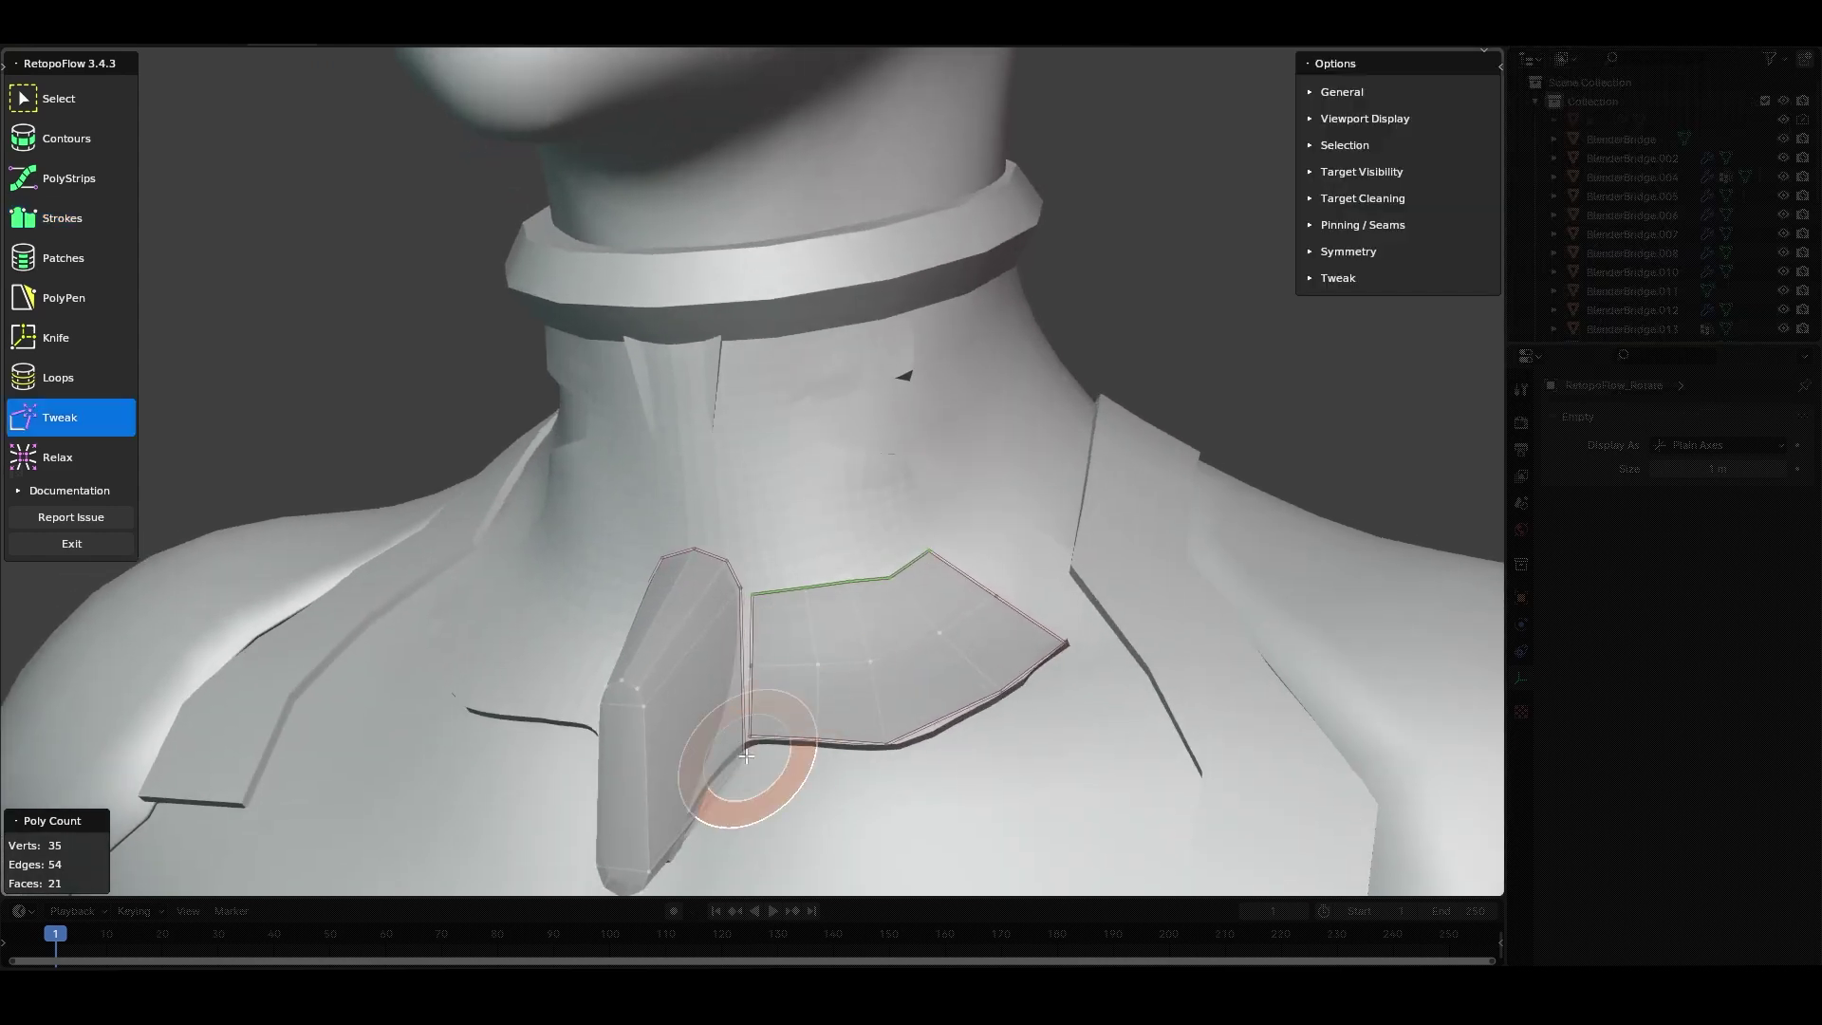
{"action": "middle_click_drag", "start_coordinate": [892, 654], "coordinate": [948, 536]}
{"action": "middle_click_drag", "start_coordinate": [971, 597], "coordinate": [968, 465]}
Extend the collar's retopology patch up the neck to just below the choker with Strokes, and leave RetopoFlow.
{"action": "key", "text": "grave"}
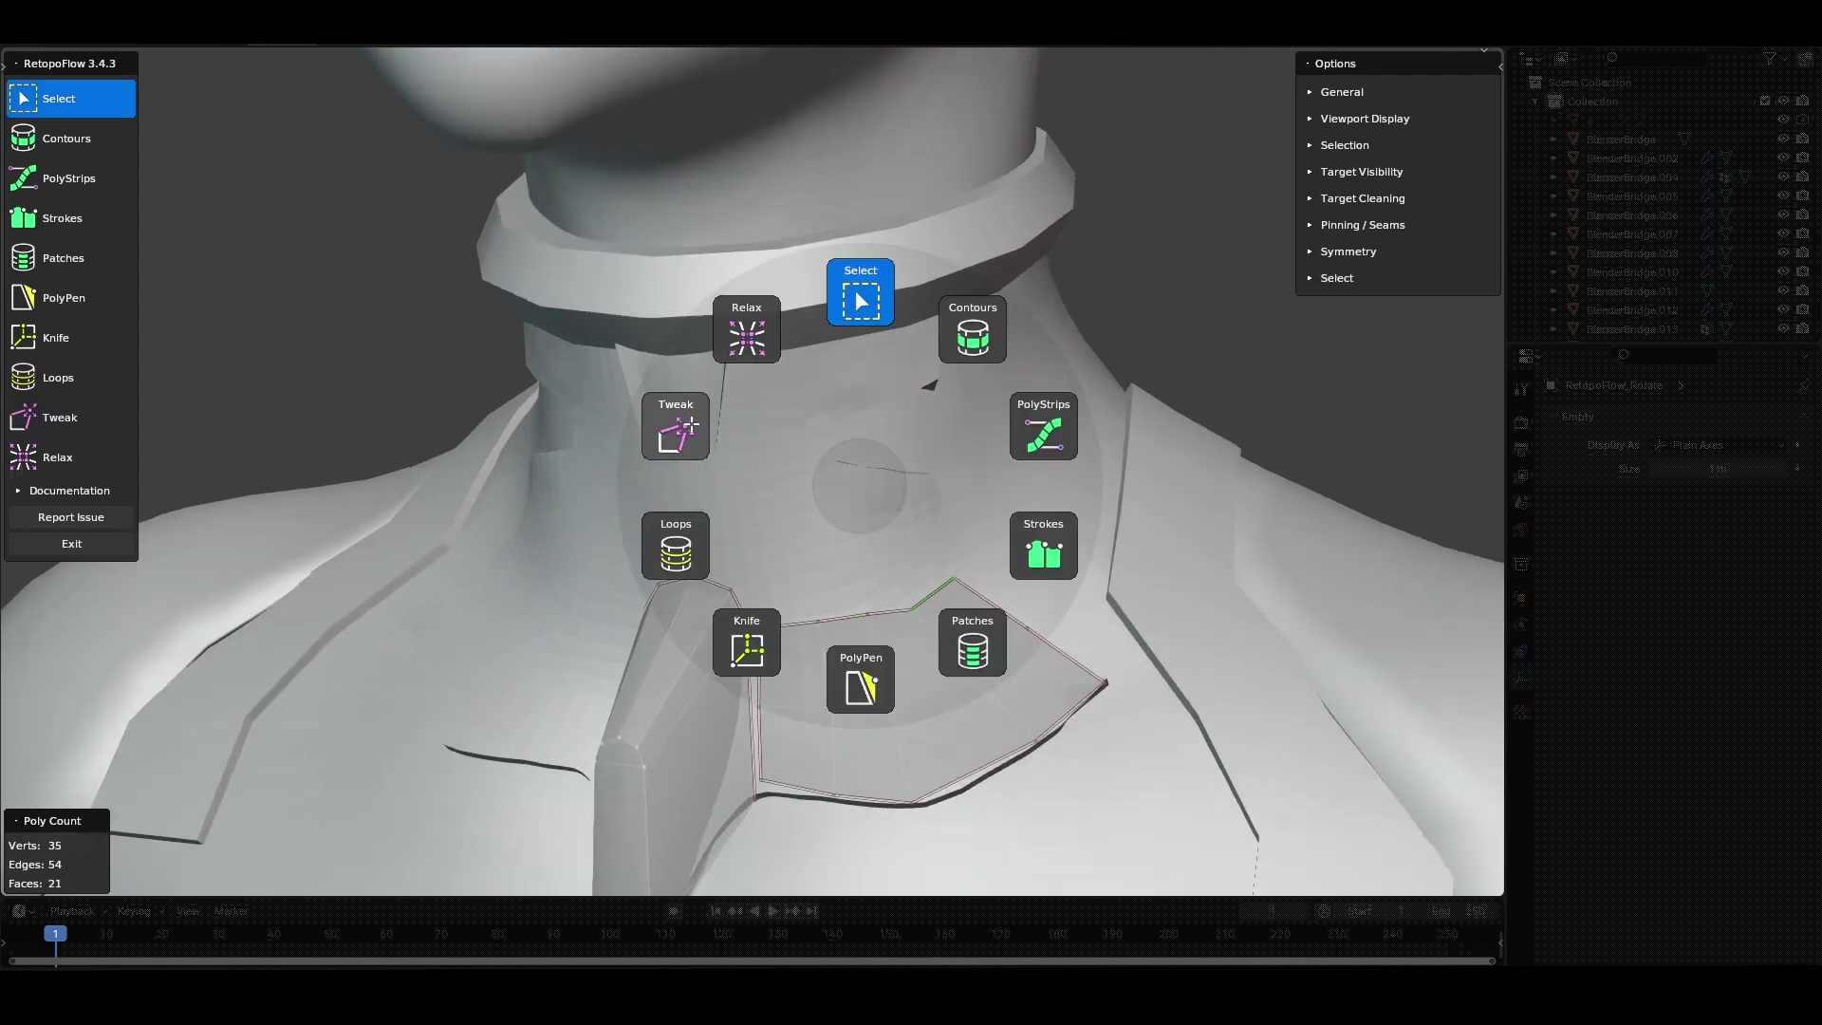
{"action": "left_click", "coordinate": [1044, 546]}
{"action": "left_click_drag", "start_coordinate": [911, 606], "coordinate": [930, 479]}
{"action": "middle_click_drag", "start_coordinate": [993, 463], "coordinate": [835, 569]}
{"action": "left_click_drag", "start_coordinate": [835, 569], "coordinate": [854, 373]}
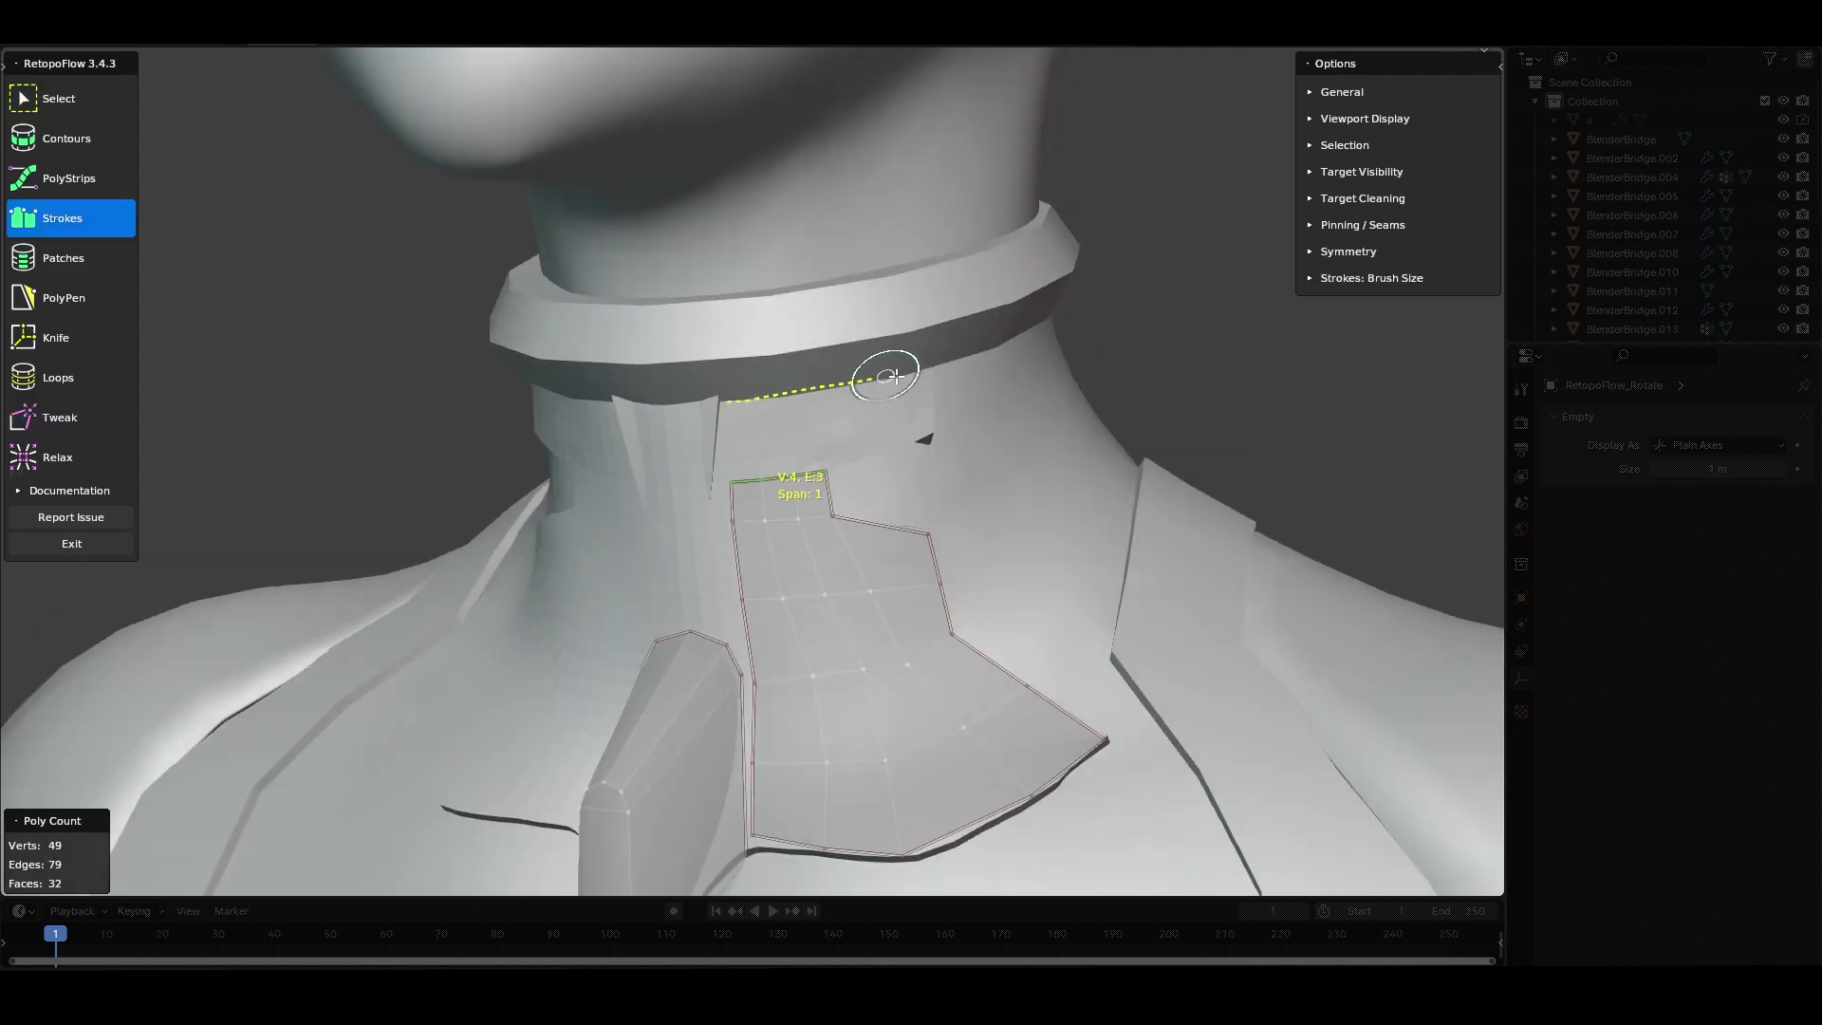
{"action": "middle_click_drag", "start_coordinate": [854, 374], "coordinate": [992, 382]}
{"action": "key", "text": "8"}
{"action": "key", "text": "Tab"}
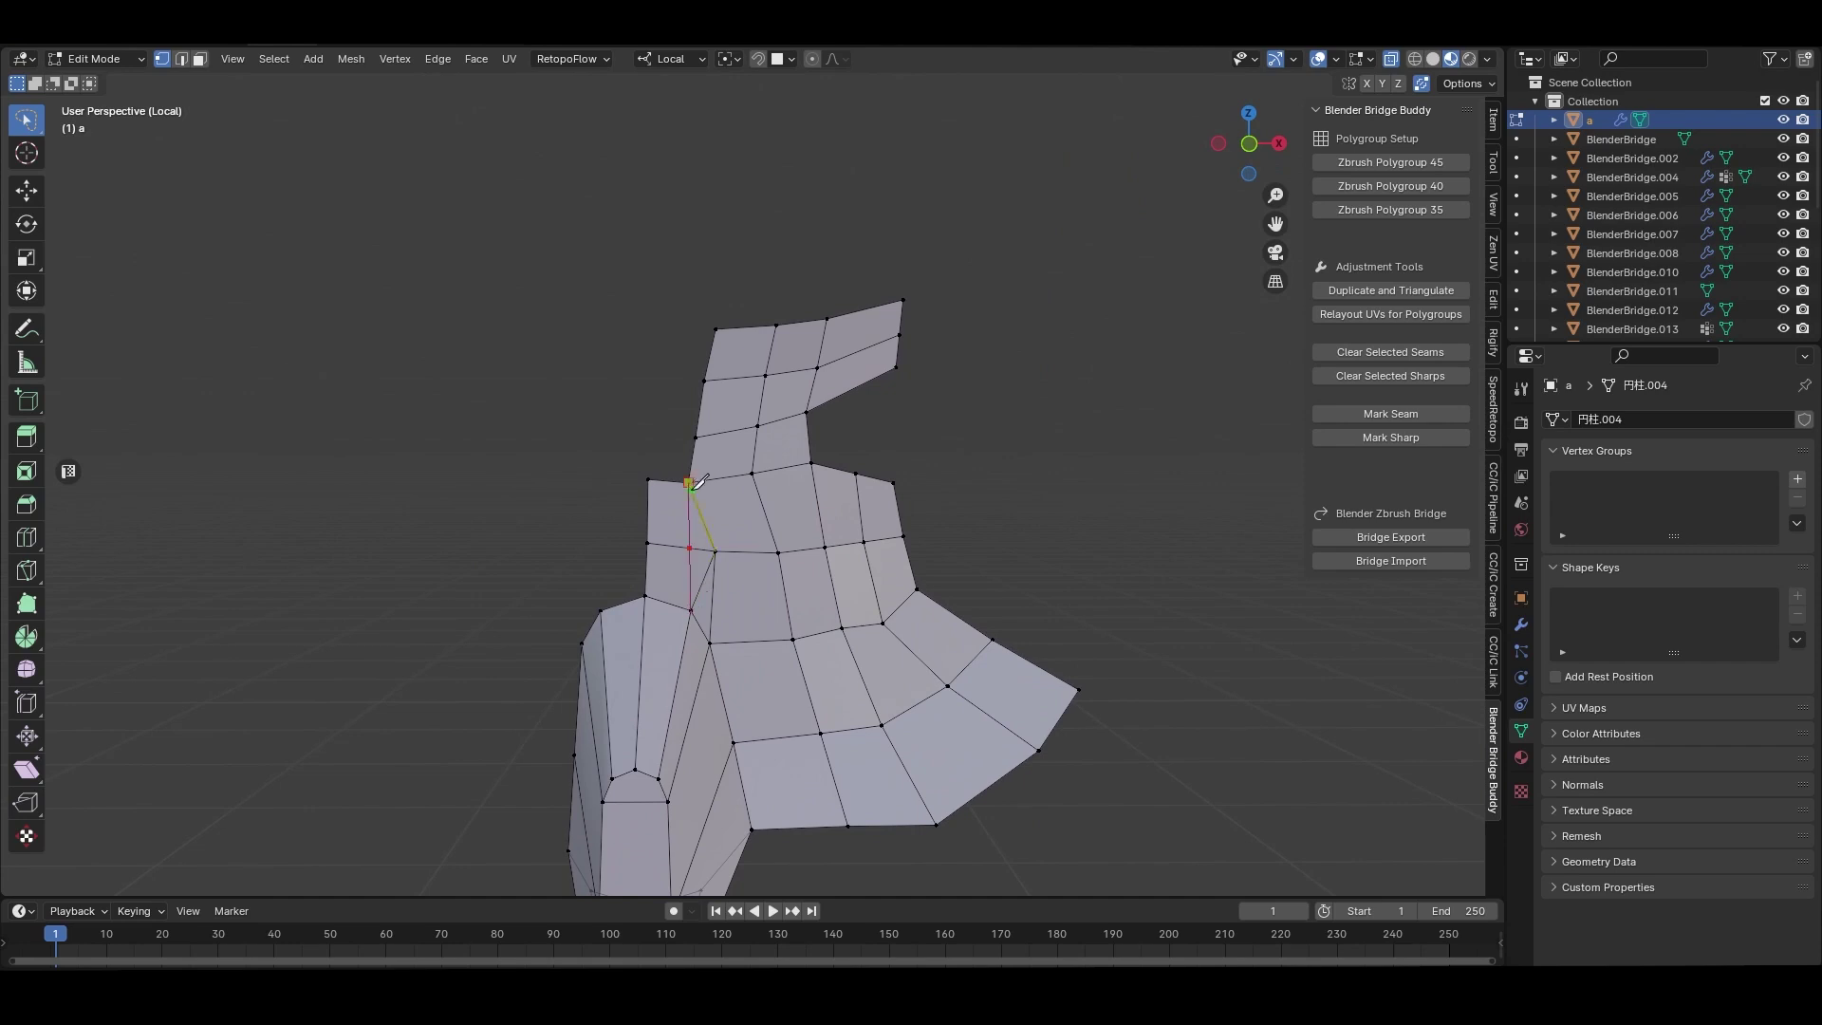
Cut new edges near the centre of the collar mesh with the Knife and dissolve the edges they replace.
{"action": "middle_click_drag", "start_coordinate": [697, 482], "coordinate": [854, 486]}
{"action": "key", "text": "2"}
{"action": "key", "text": "ctrl+x"}
{"action": "scroll", "coordinate": [988, 488], "scroll_direction": "up", "scroll_amount": 2}
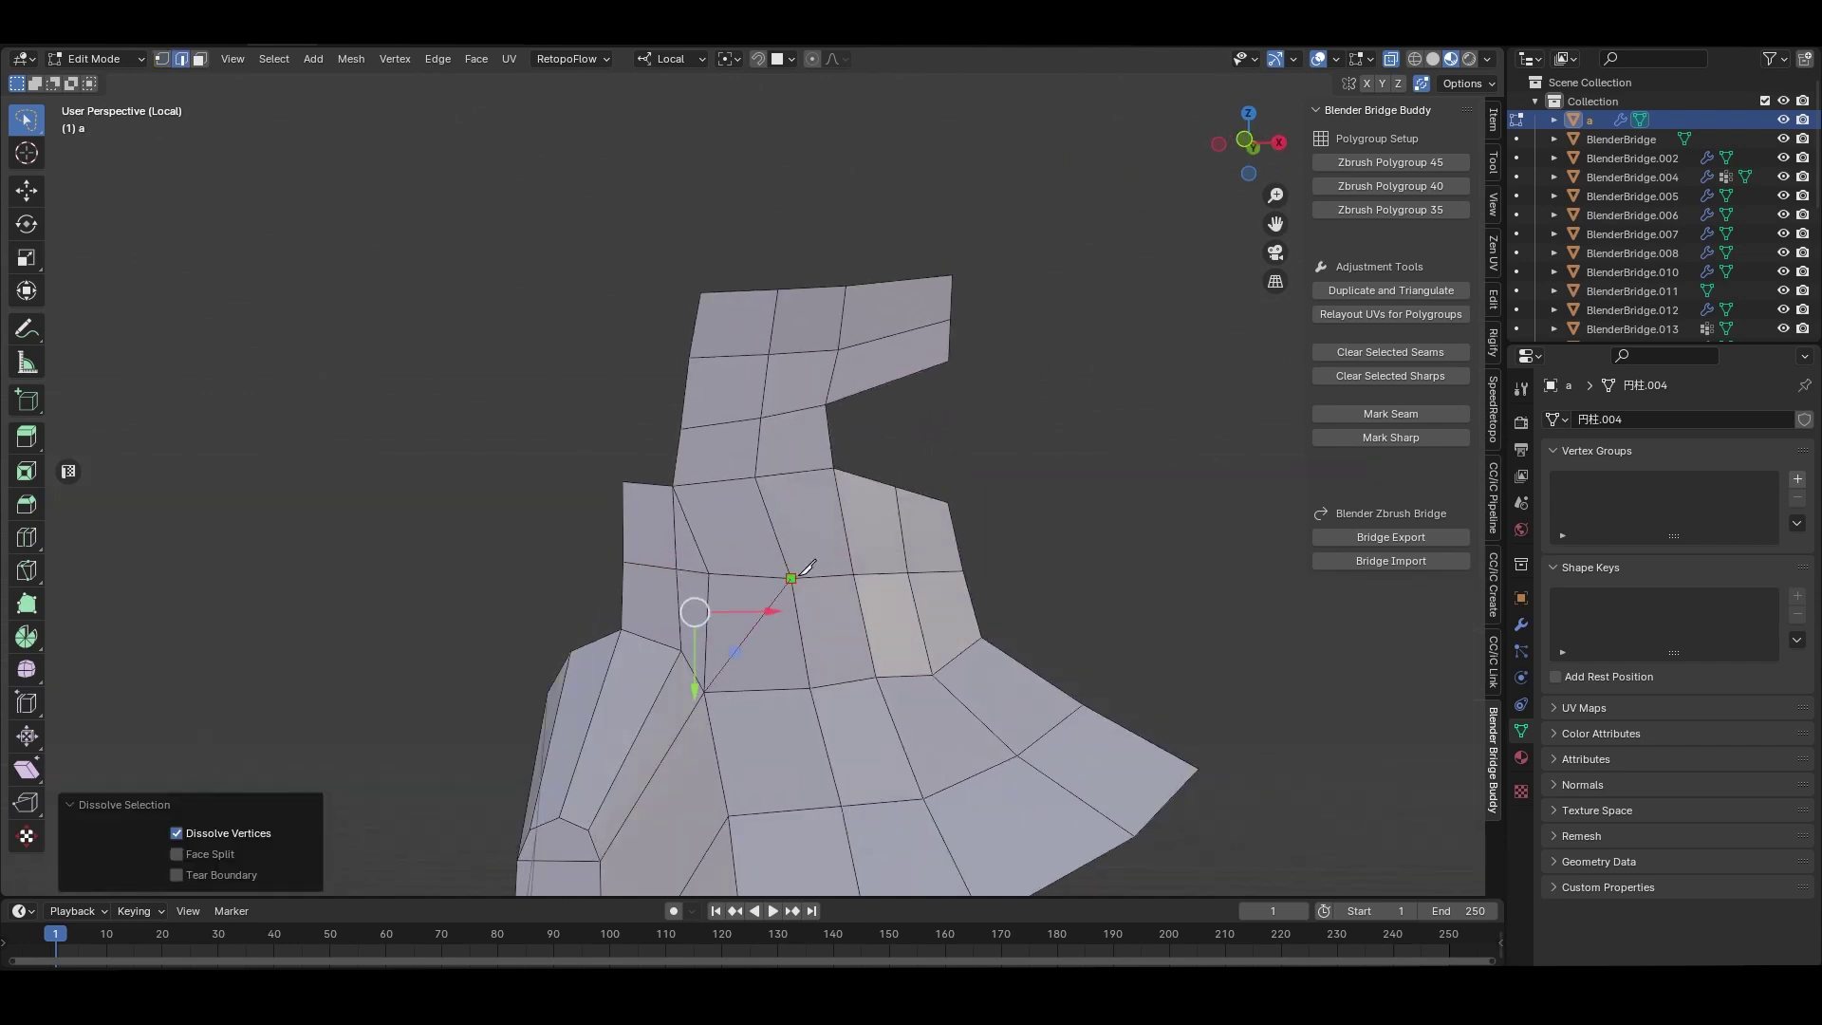
{"action": "middle_click_drag", "start_coordinate": [807, 567], "coordinate": [835, 578]}
Slide the selected edges of the collar mesh to even out its topology down to the lower chest border.
{"action": "key", "text": "g"}
{"action": "key", "text": "g"}
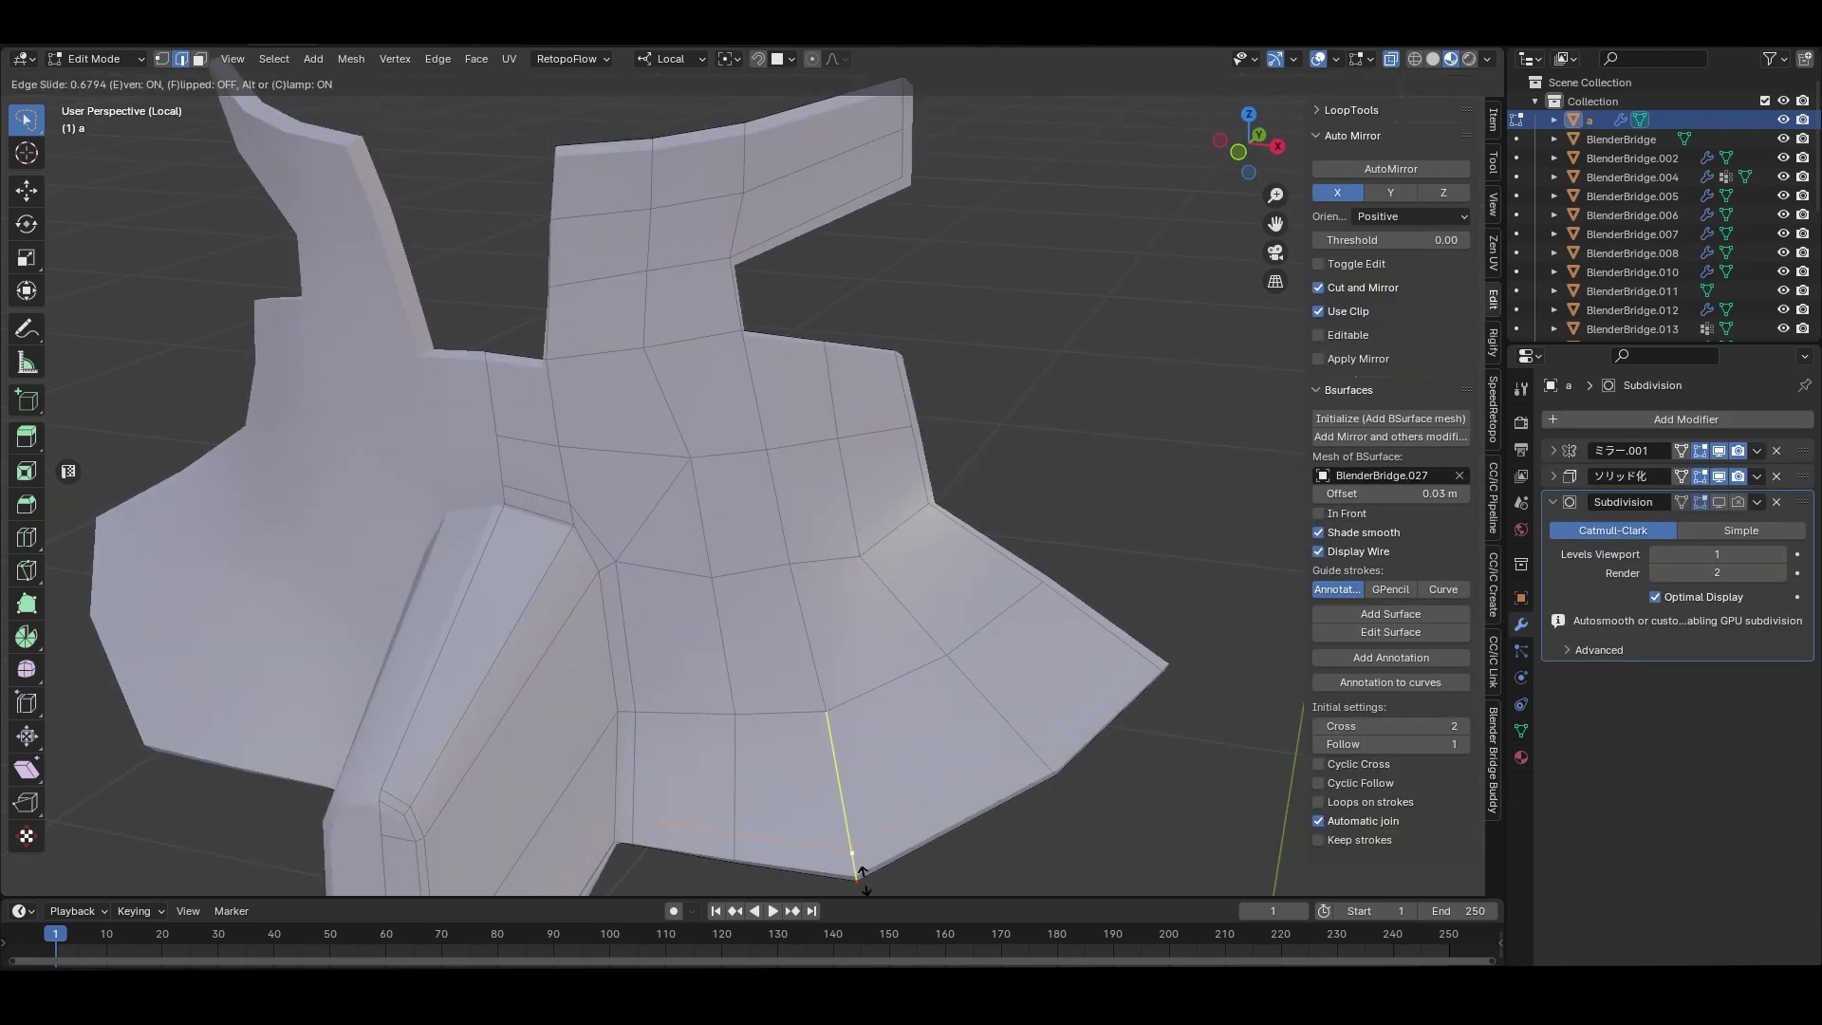
{"action": "left_click", "coordinate": [859, 881]}
{"action": "middle_click_drag", "start_coordinate": [859, 881], "coordinate": [1059, 702]}
{"action": "key", "text": "g"}
{"action": "key", "text": "g"}
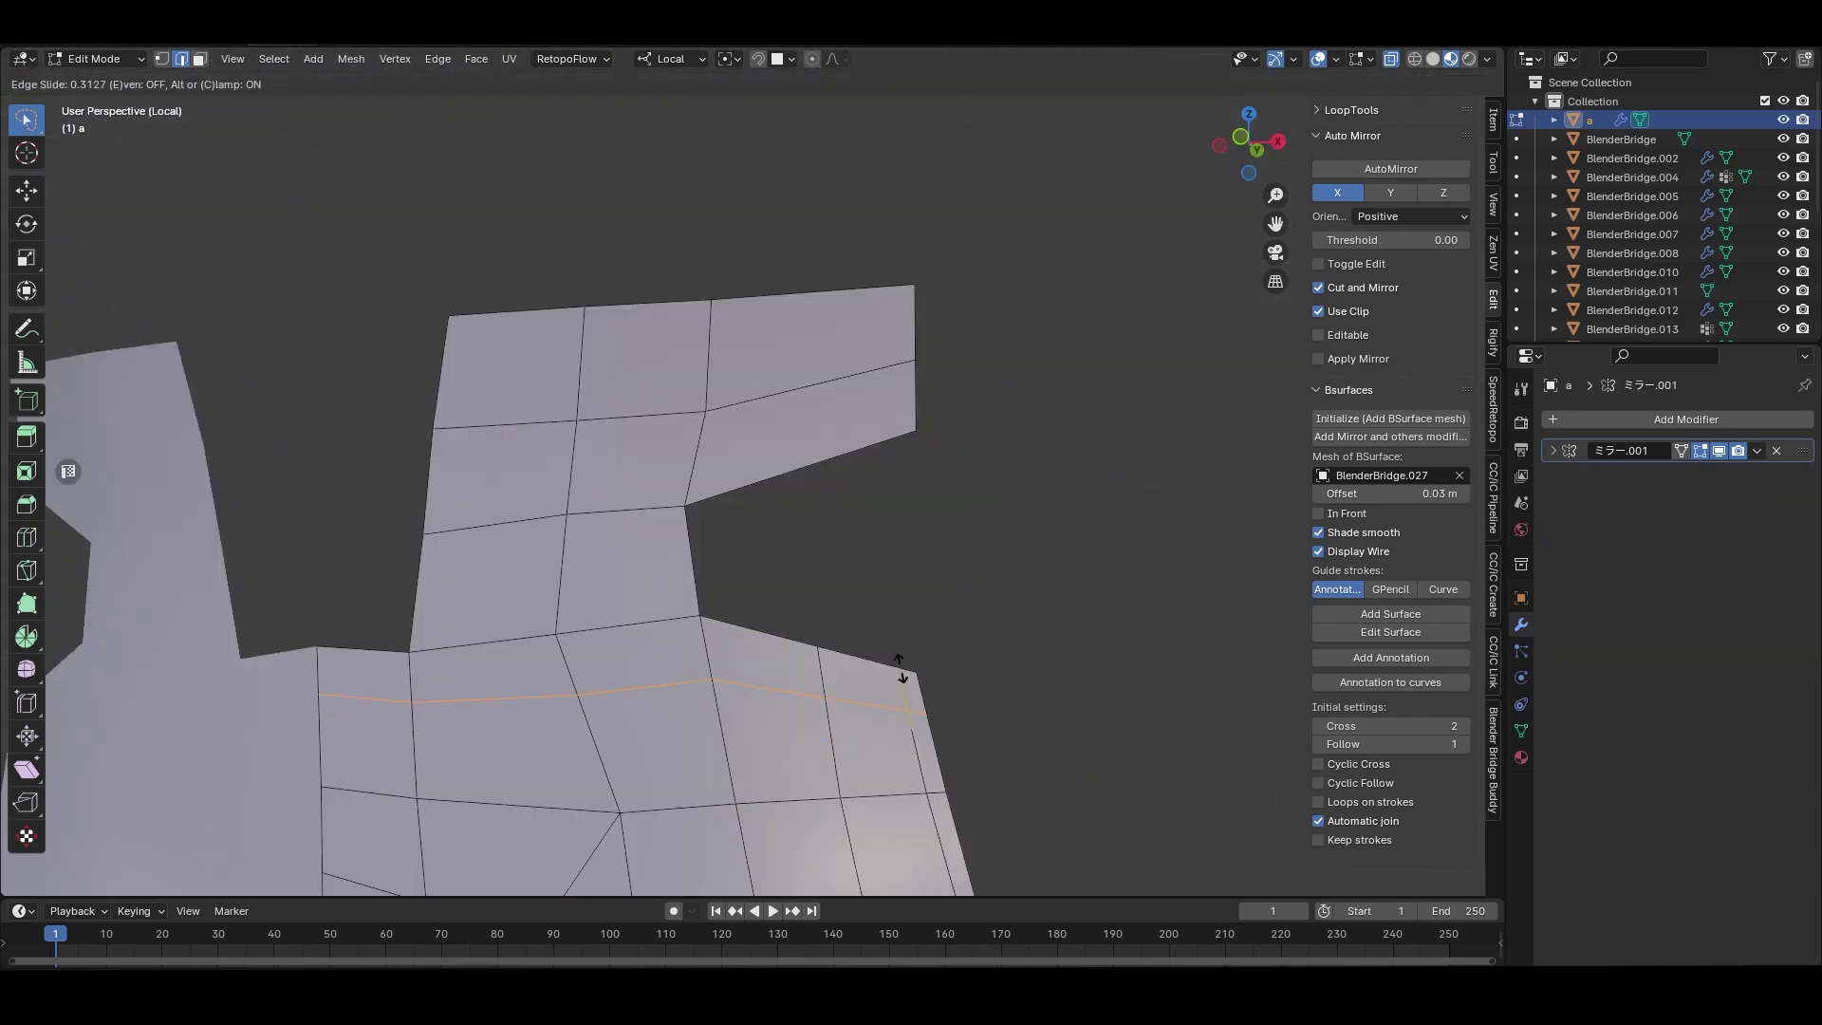
Add supporting loop cuts close to the borders and corners of the collar's upper neck section.
{"action": "left_click", "coordinate": [893, 655]}
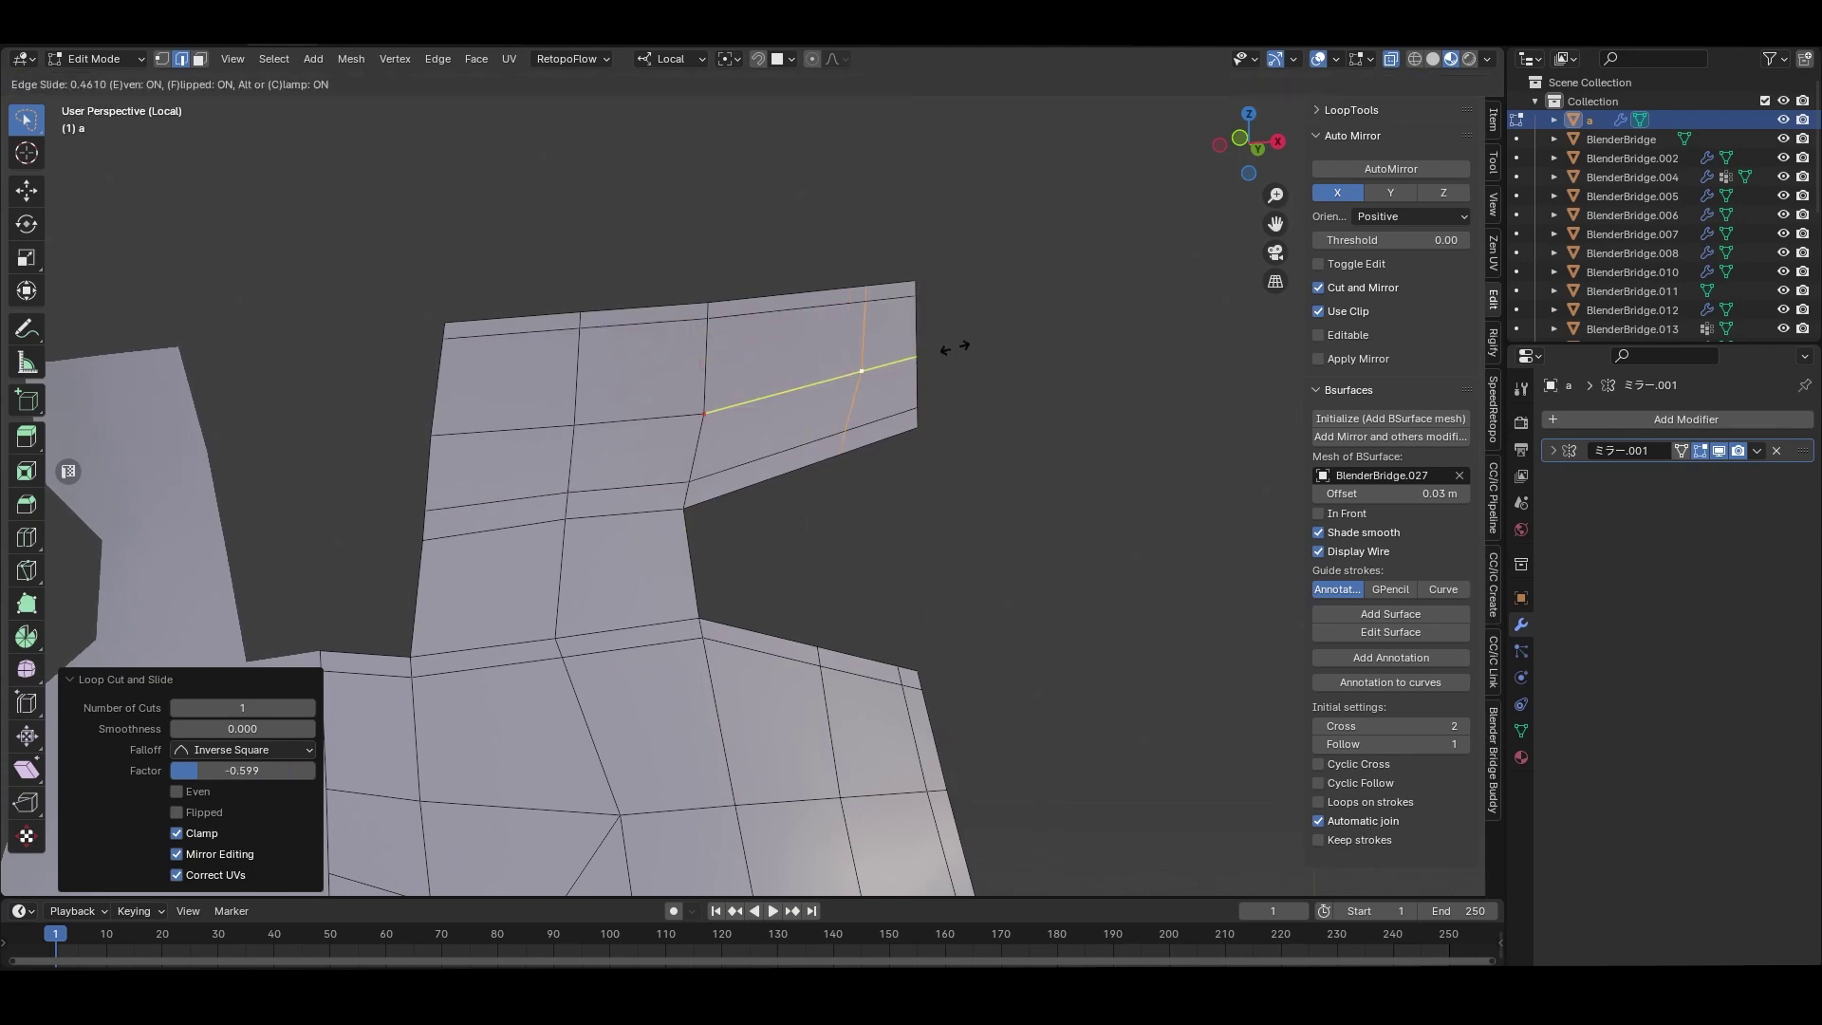
{"action": "key", "text": "ctrl+r"}
{"action": "left_click", "coordinate": [664, 508]}
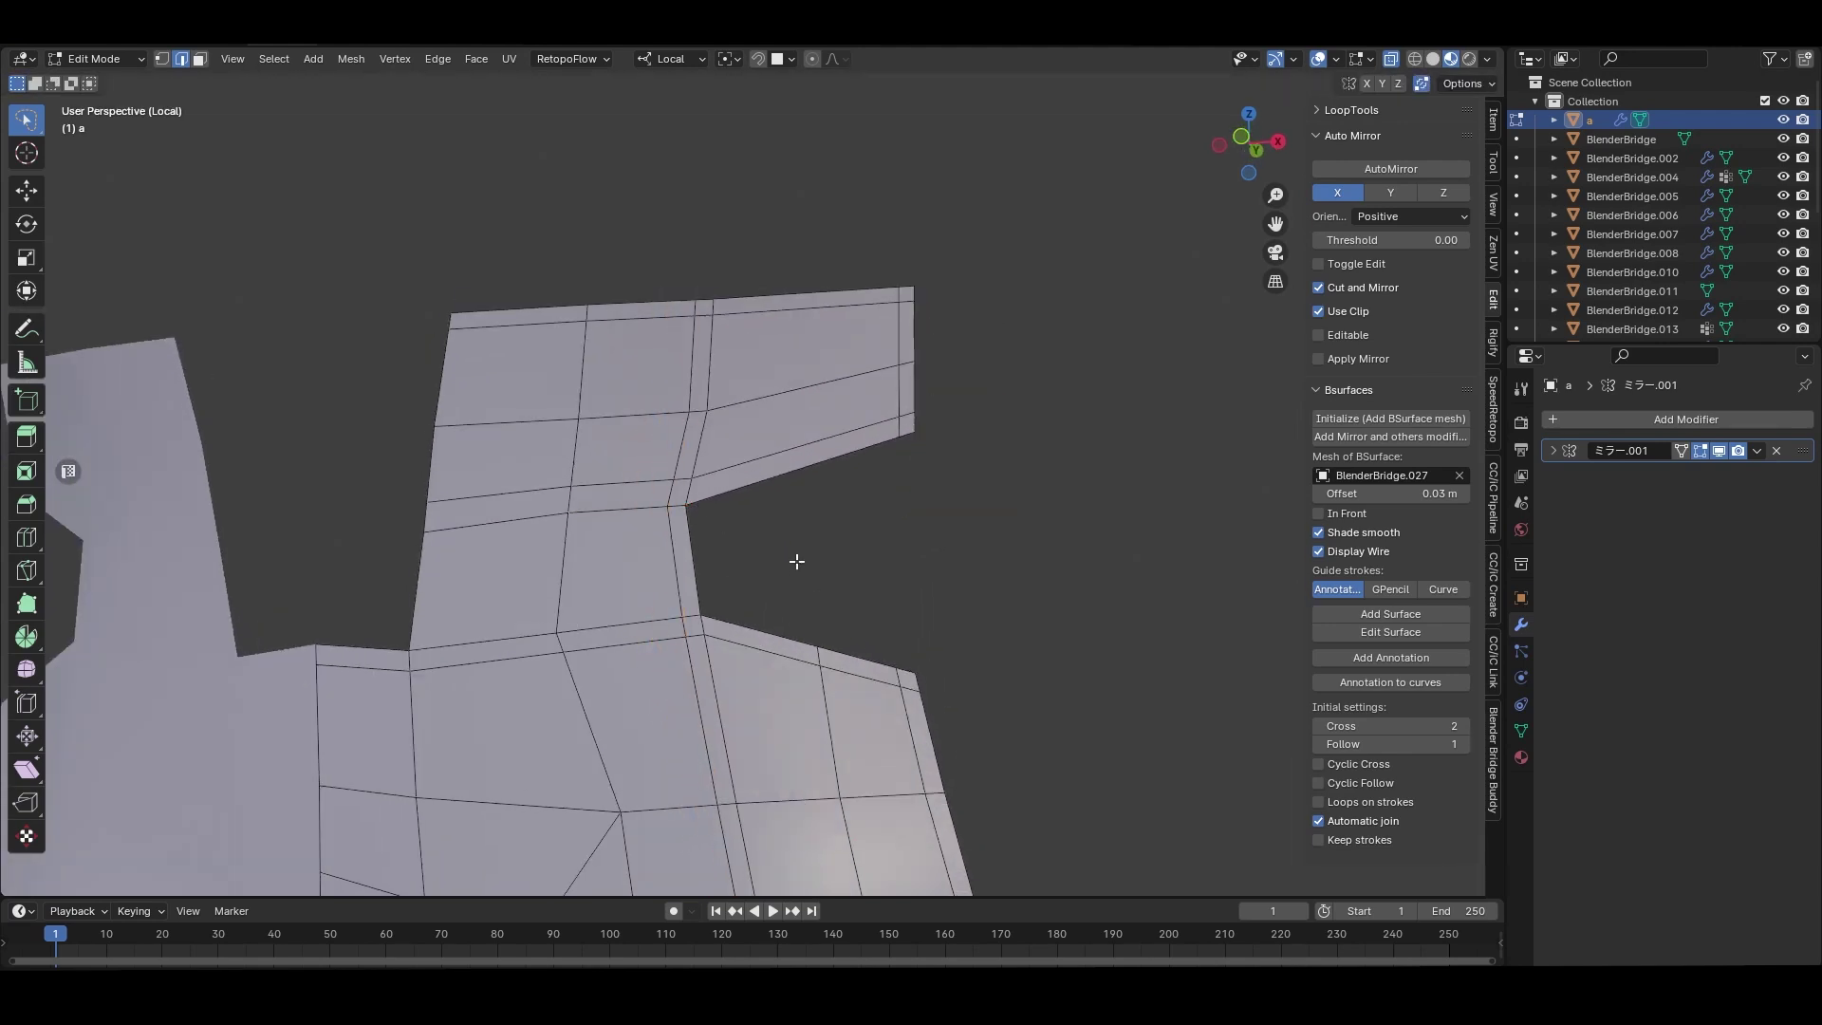
{"action": "middle_click_drag", "start_coordinate": [796, 560], "coordinate": [955, 467]}
Knife diagonal edges into the inner corner of the neck section's notch and dissolve the excess edges there.
{"action": "left_click", "coordinate": [954, 467], "text": "ctrl+shift"}
{"action": "key", "text": "k"}
{"action": "scroll", "coordinate": [912, 560], "scroll_direction": "up", "scroll_amount": 5}
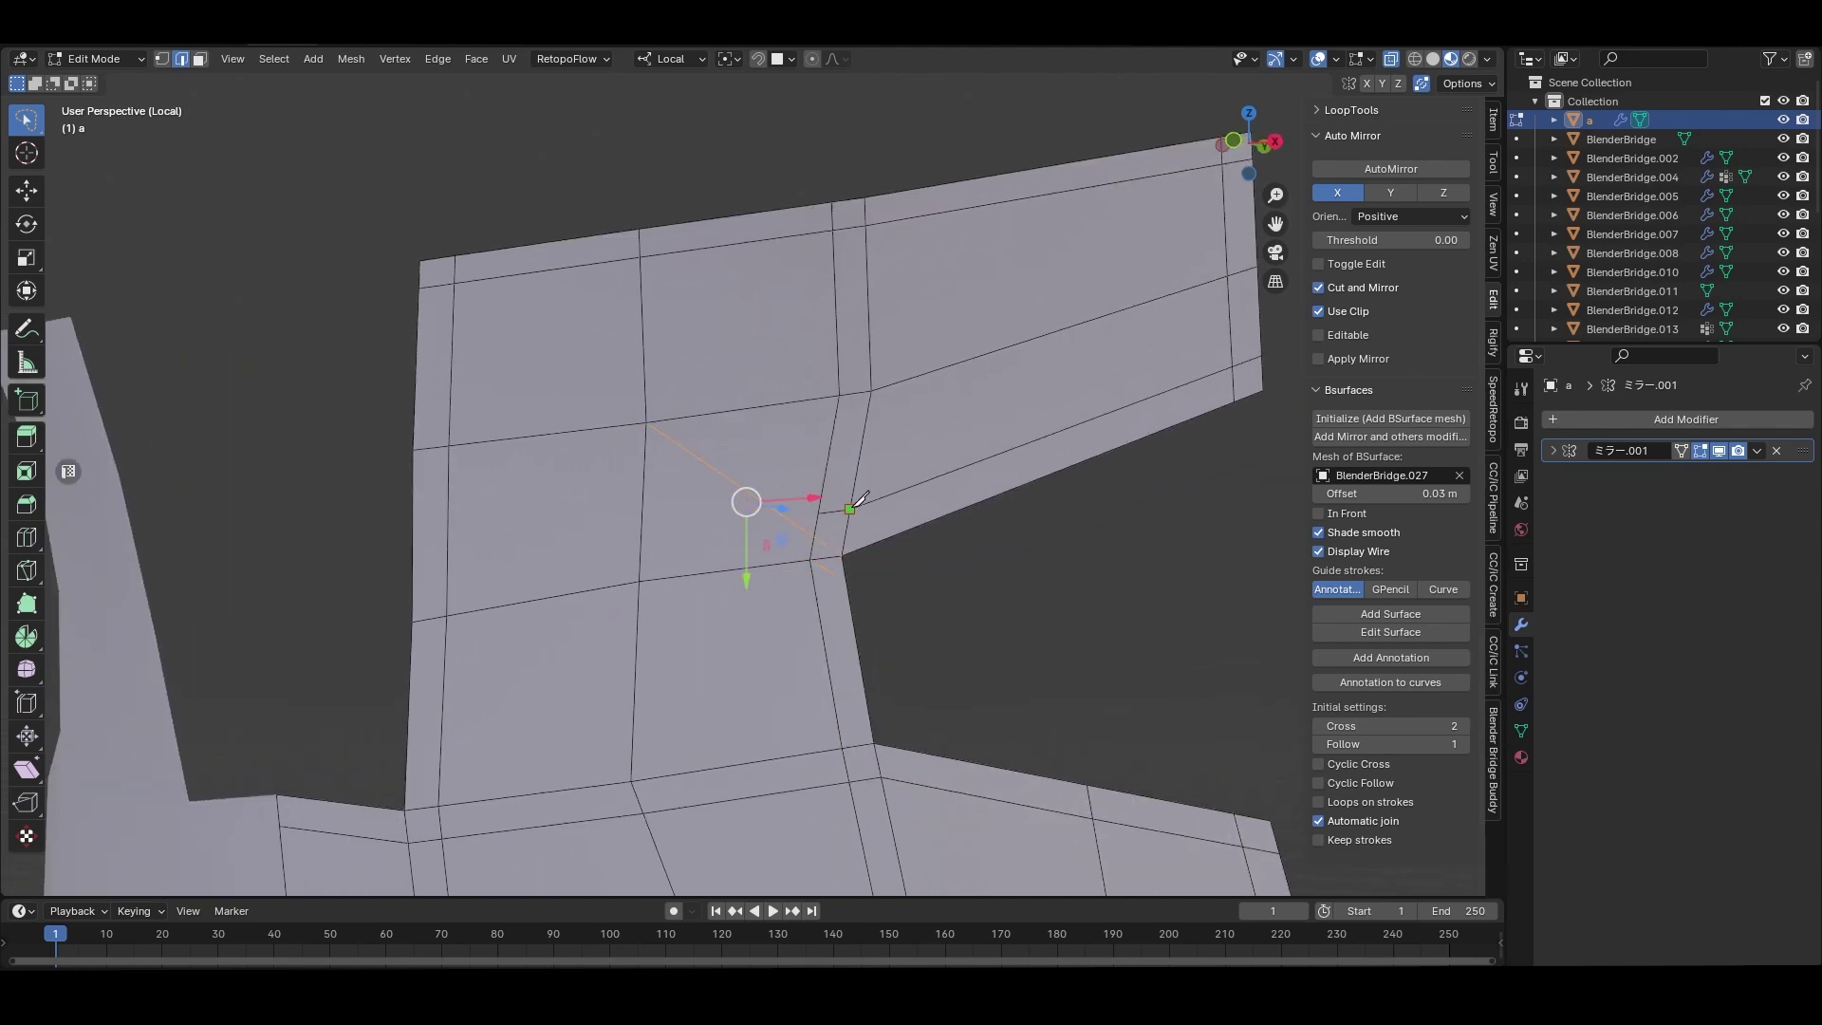
{"action": "middle_click_drag", "start_coordinate": [855, 545], "coordinate": [887, 610]}
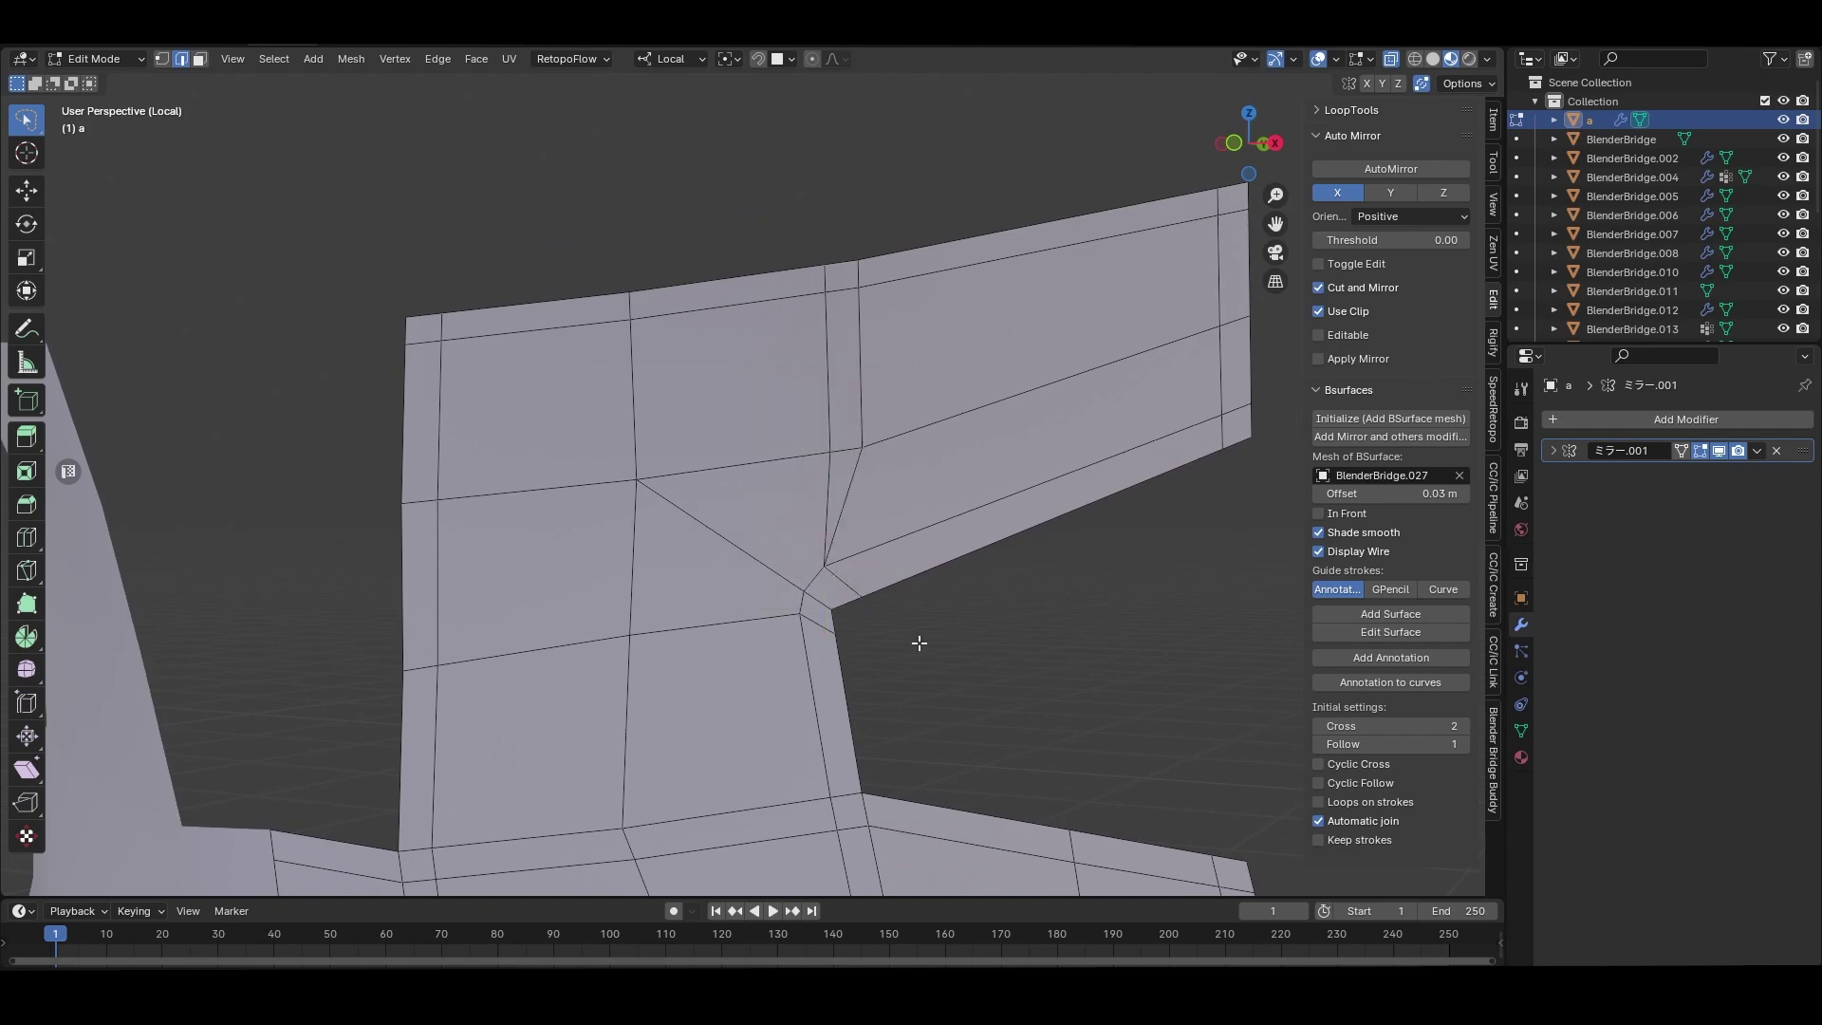
{"action": "key", "text": "ctrl+x"}
{"action": "scroll", "coordinate": [990, 639], "scroll_direction": "down", "scroll_amount": 3}
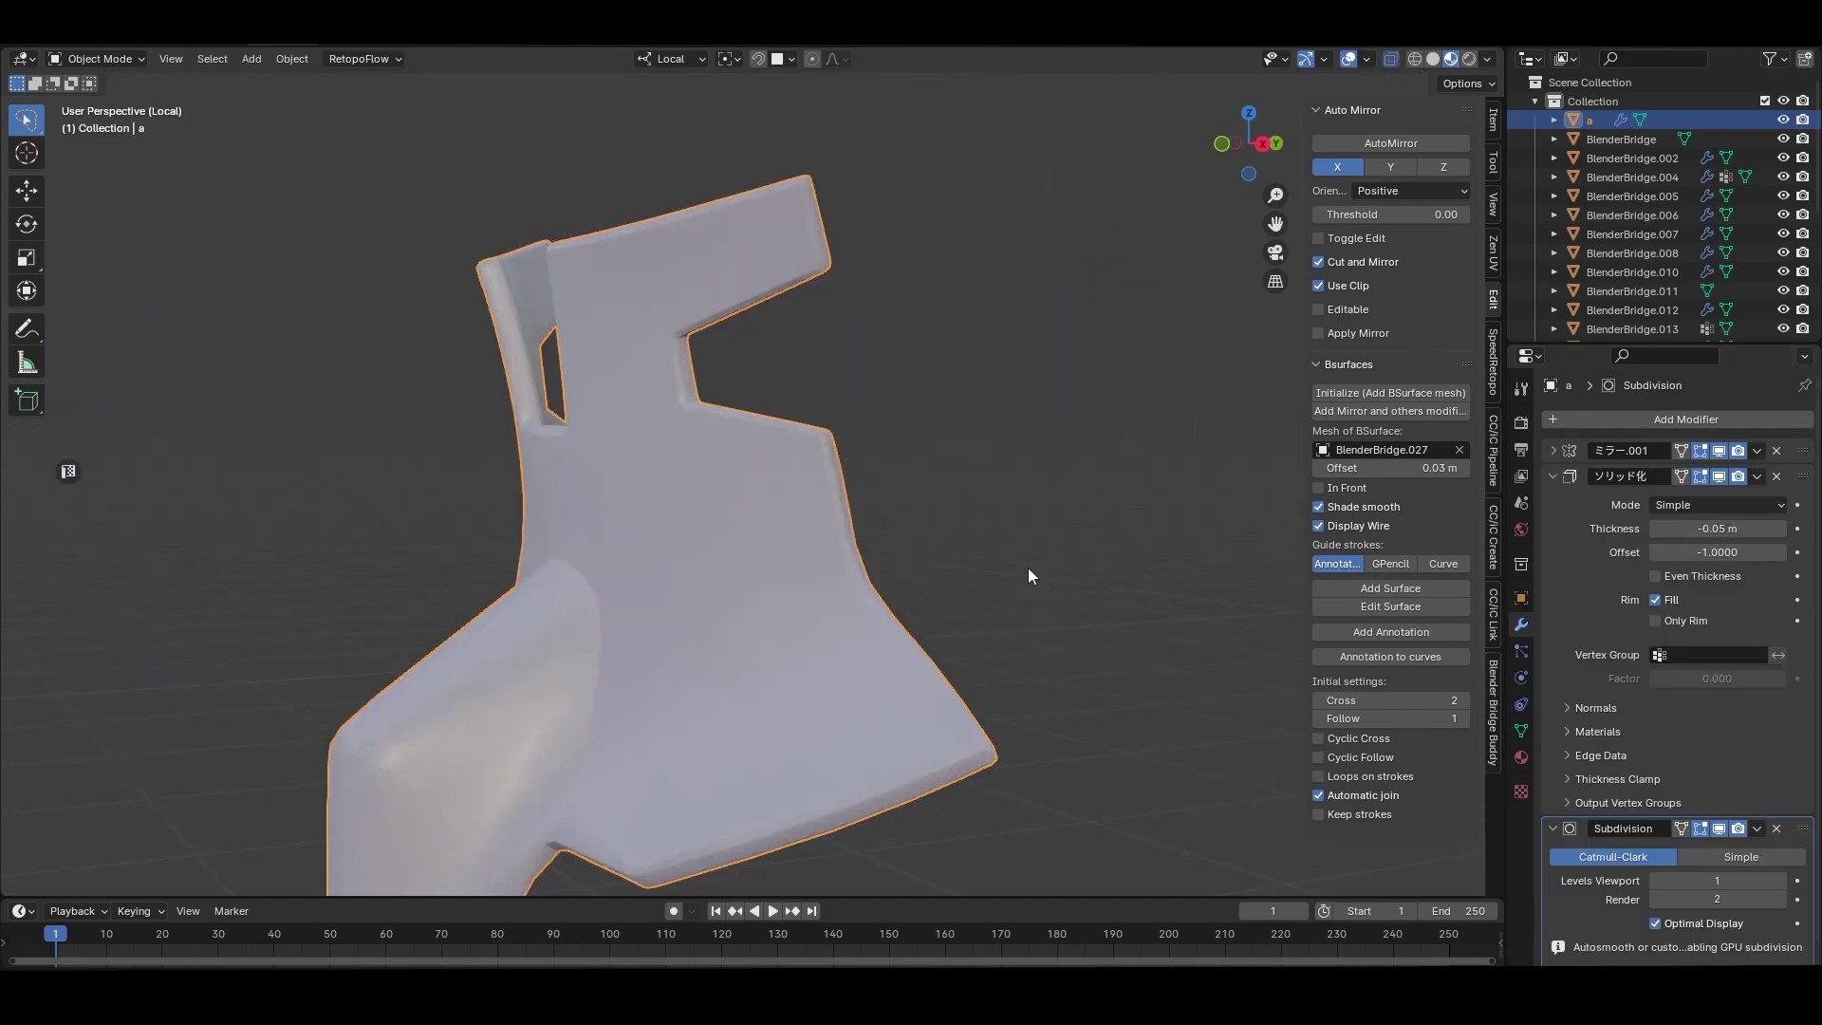
{"action": "middle_click_drag", "start_coordinate": [1027, 568], "coordinate": [1061, 722]}
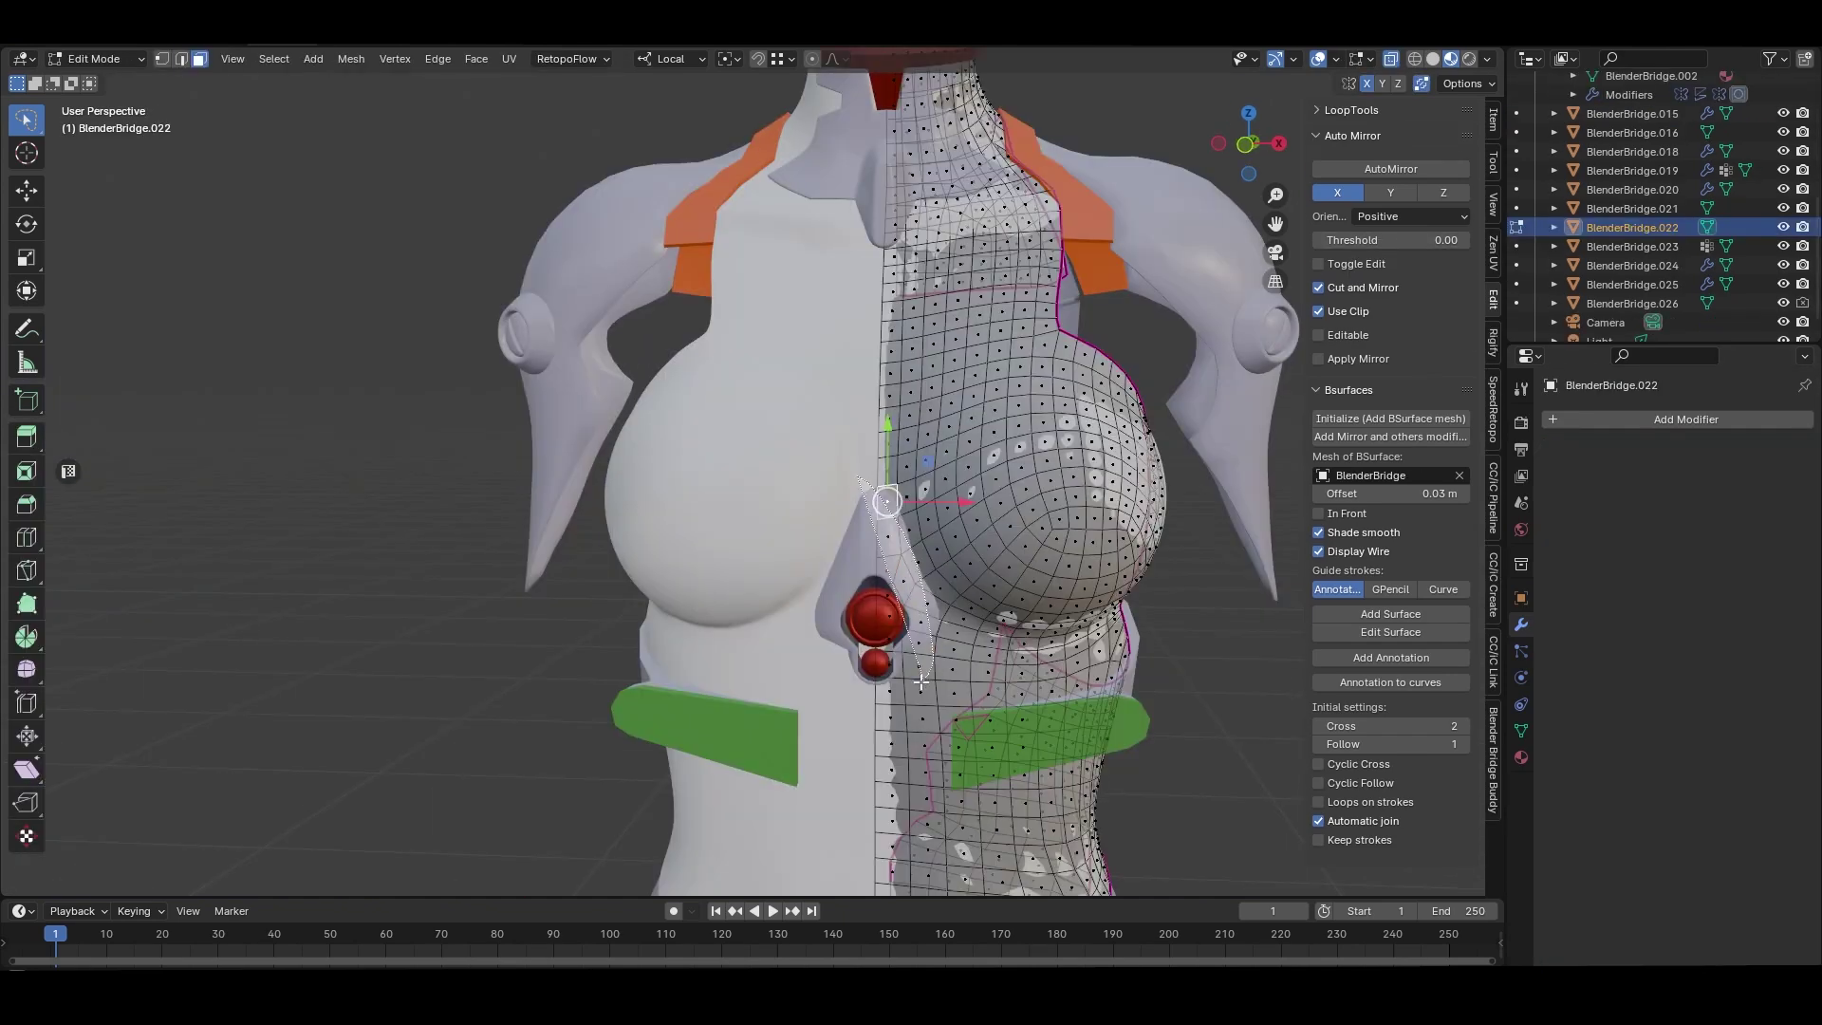
Add PolyPen faces that join the chest ornament's surround to the neighbouring torso mesh.
{"action": "scroll", "coordinate": [890, 610], "scroll_direction": "down", "scroll_amount": 3}
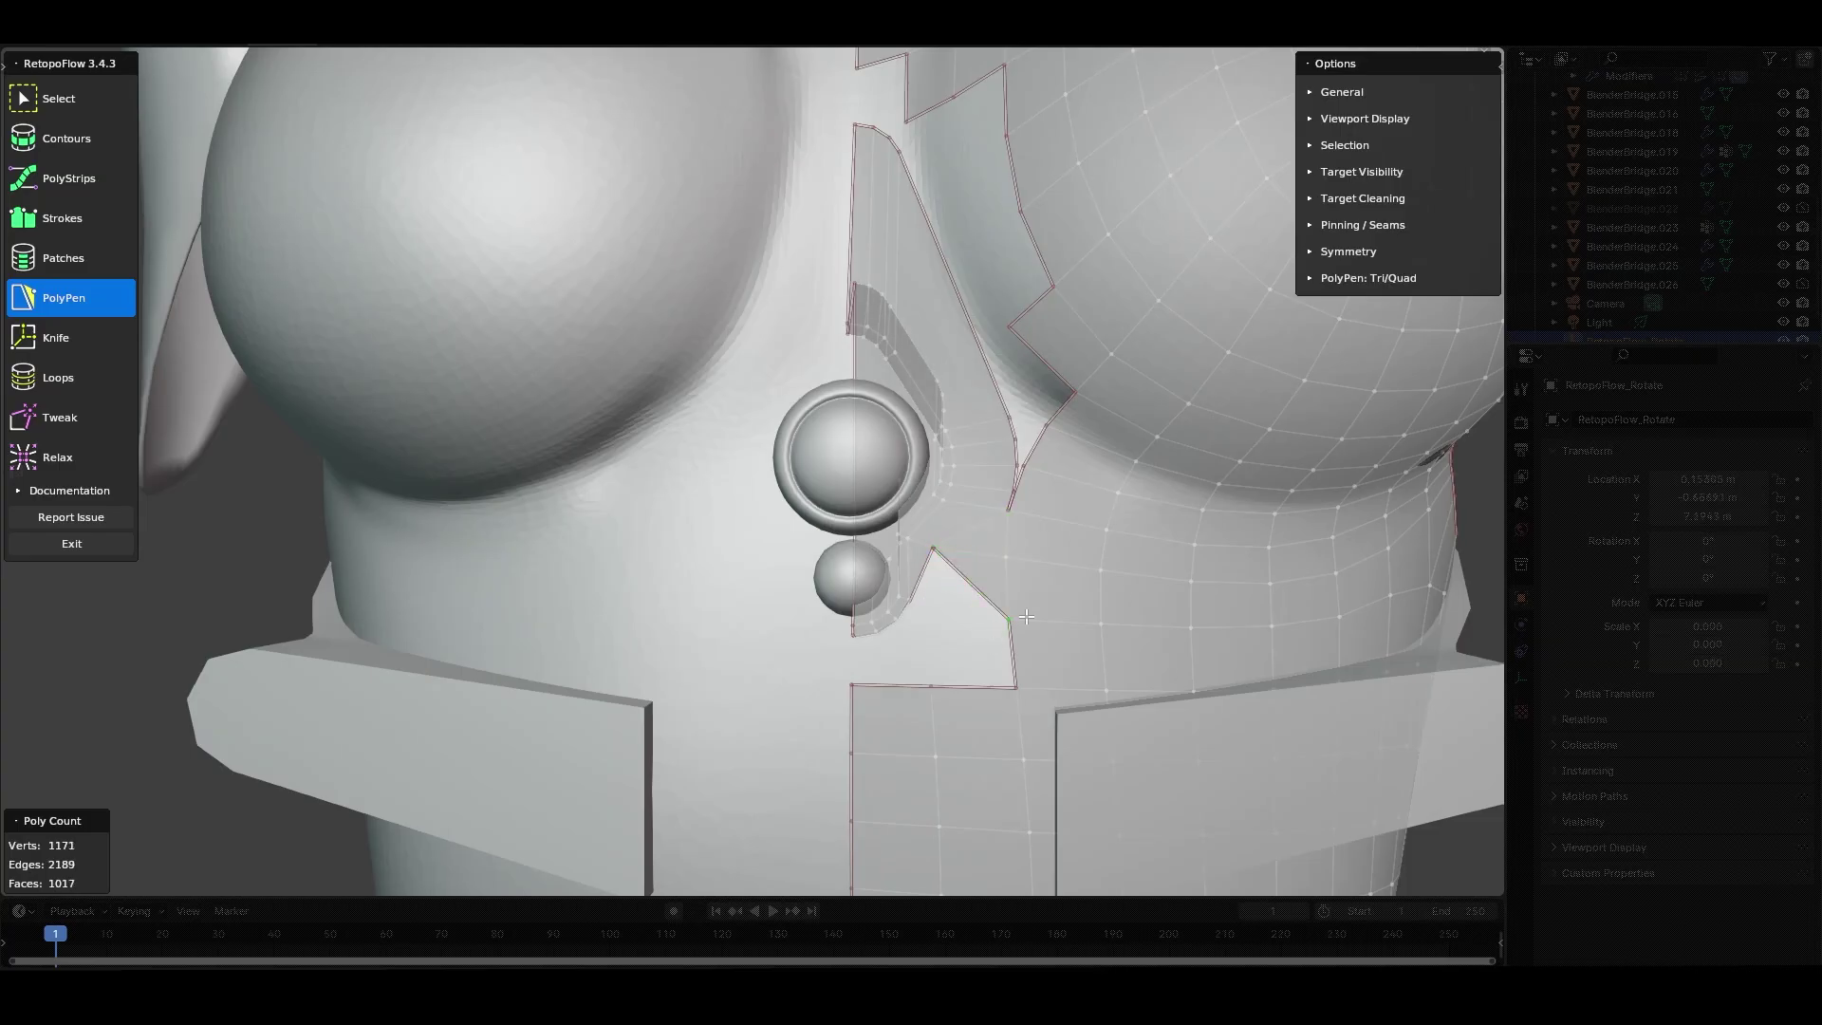
{"action": "left_click", "coordinate": [1006, 617]}
{"action": "middle_click_drag", "start_coordinate": [1006, 618], "coordinate": [687, 553]}
{"action": "left_click", "coordinate": [584, 607]}
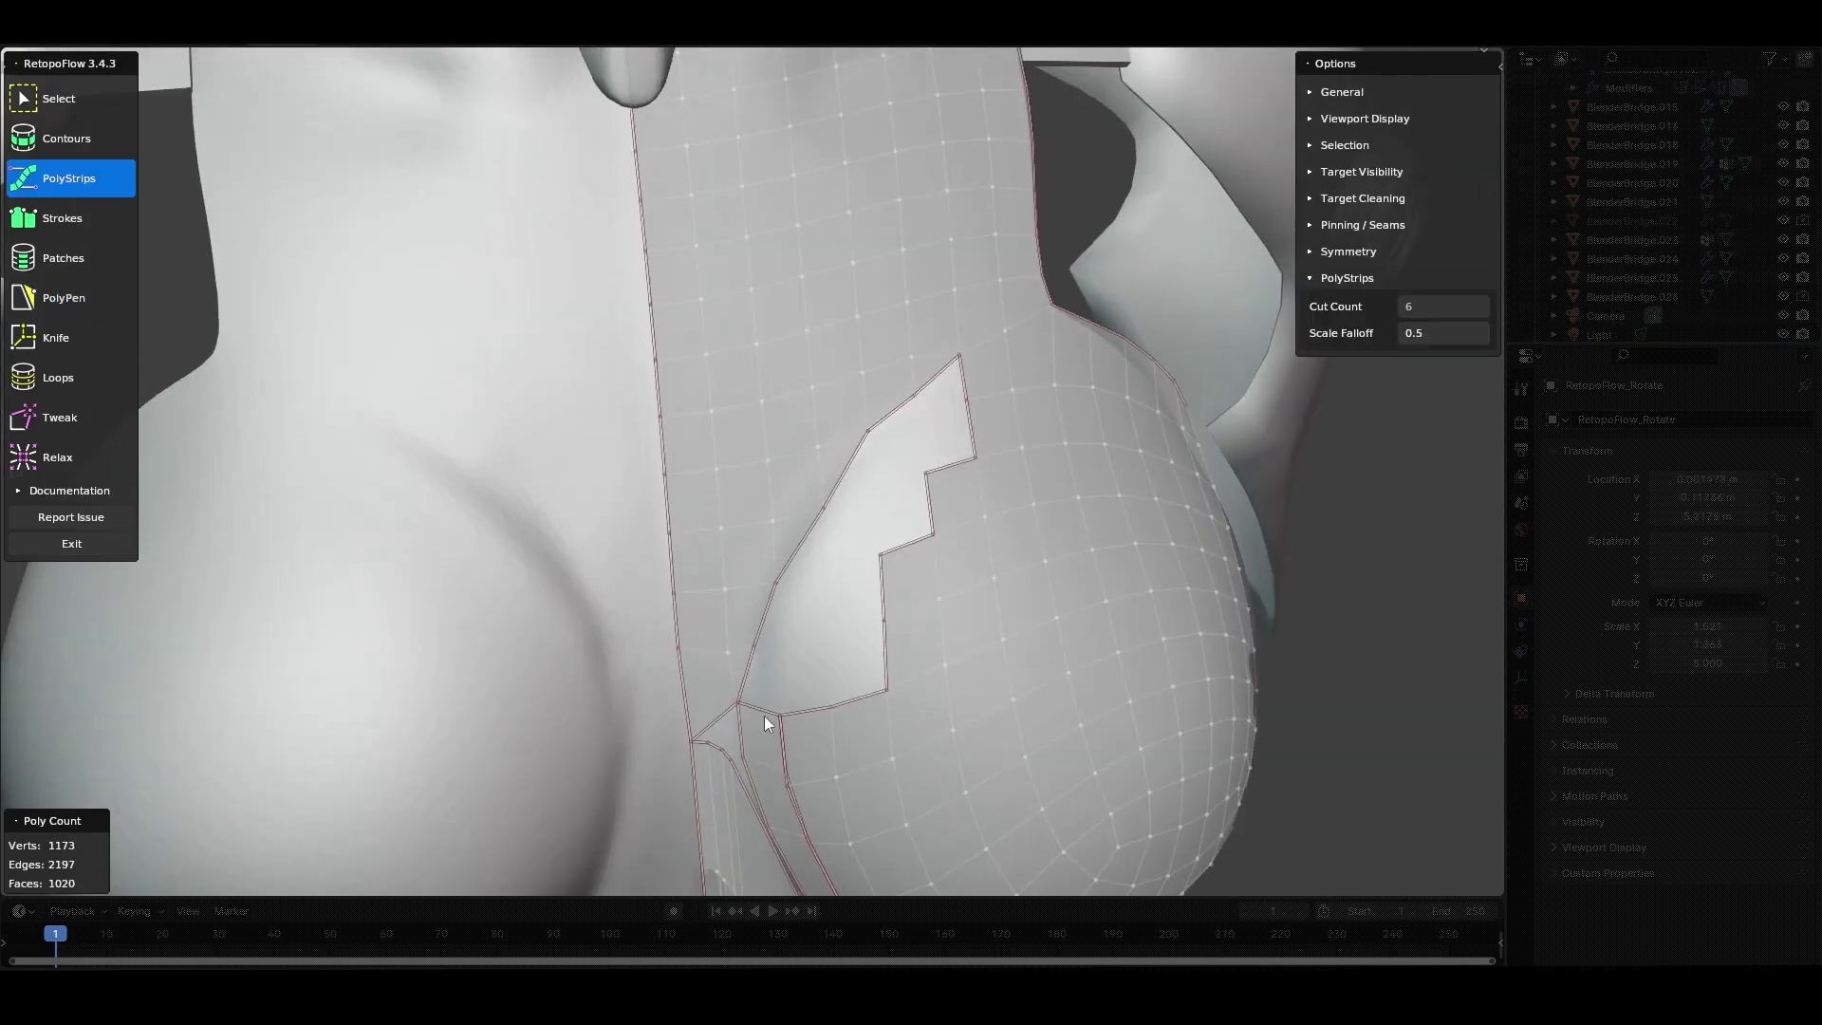
Fill the hole on the breast's upper inner side using PolyStrips and Patches, and switch to PolyPen for the remaining gap.
{"action": "left_click_drag", "start_coordinate": [771, 683], "coordinate": [952, 389]}
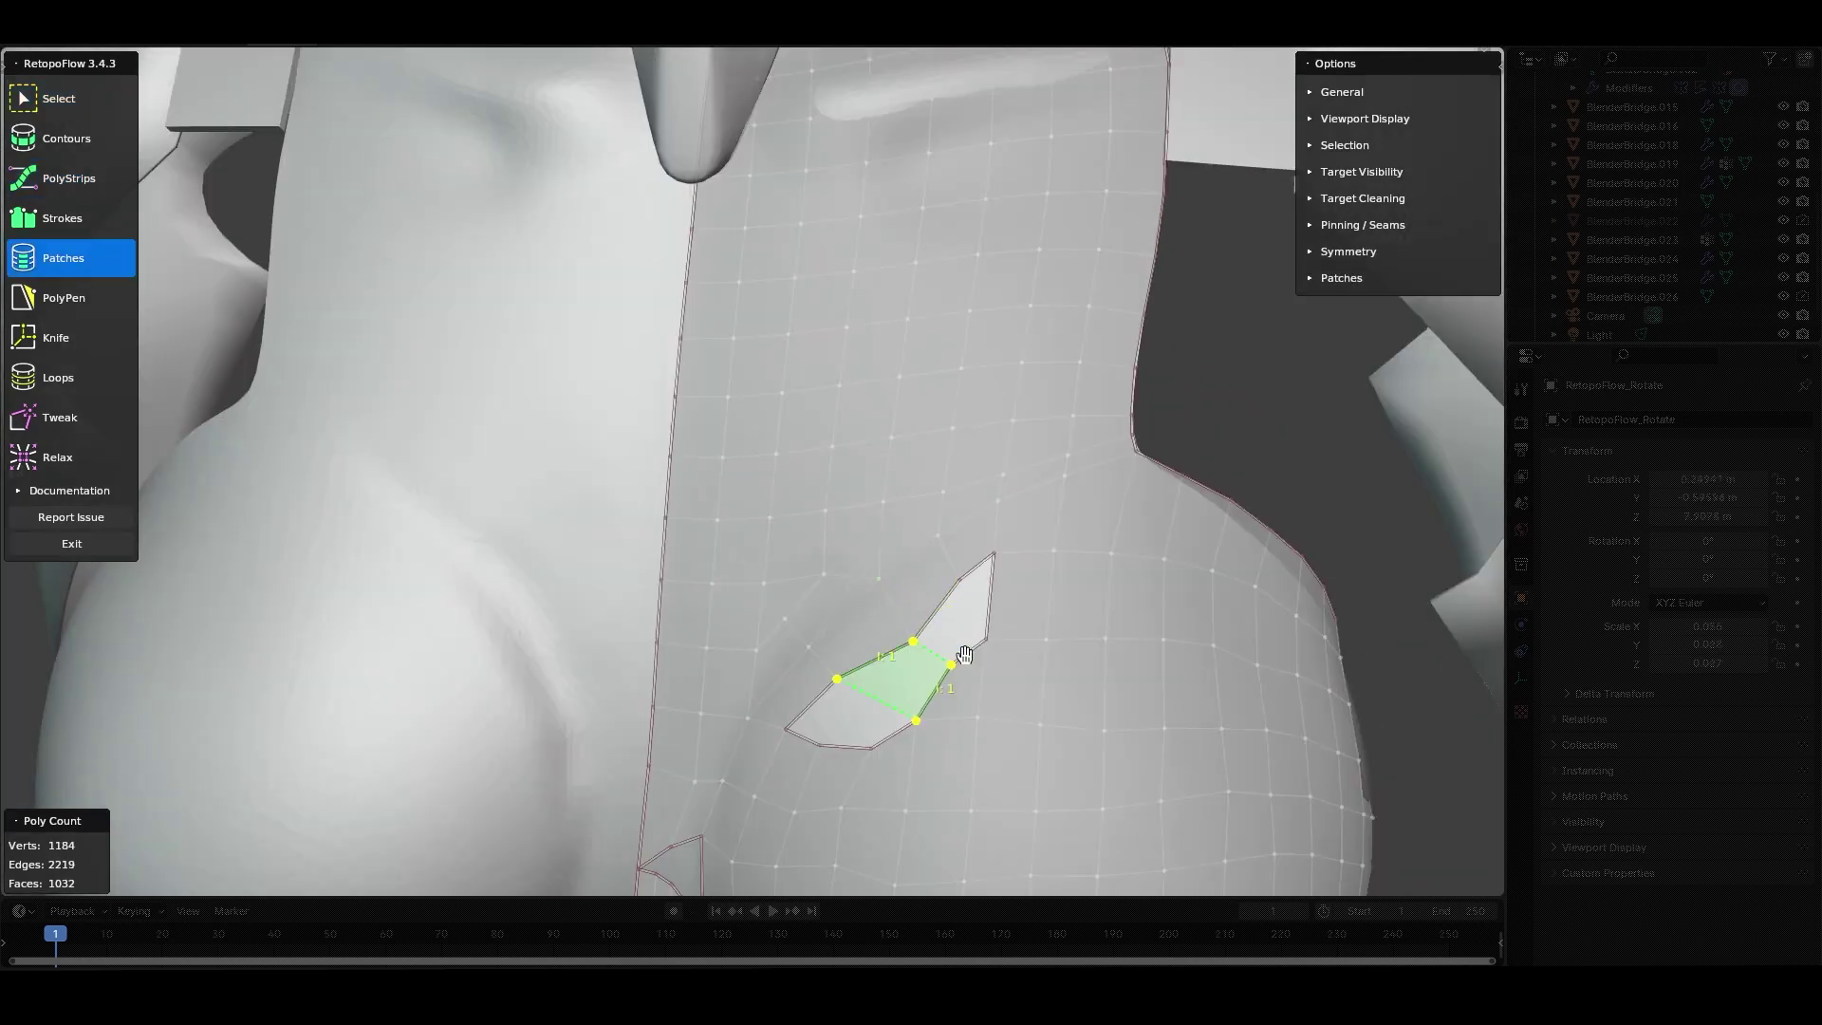
{"action": "middle_click_drag", "start_coordinate": [885, 702], "coordinate": [912, 731]}
{"action": "key", "text": "Return"}
{"action": "key", "text": "grave"}
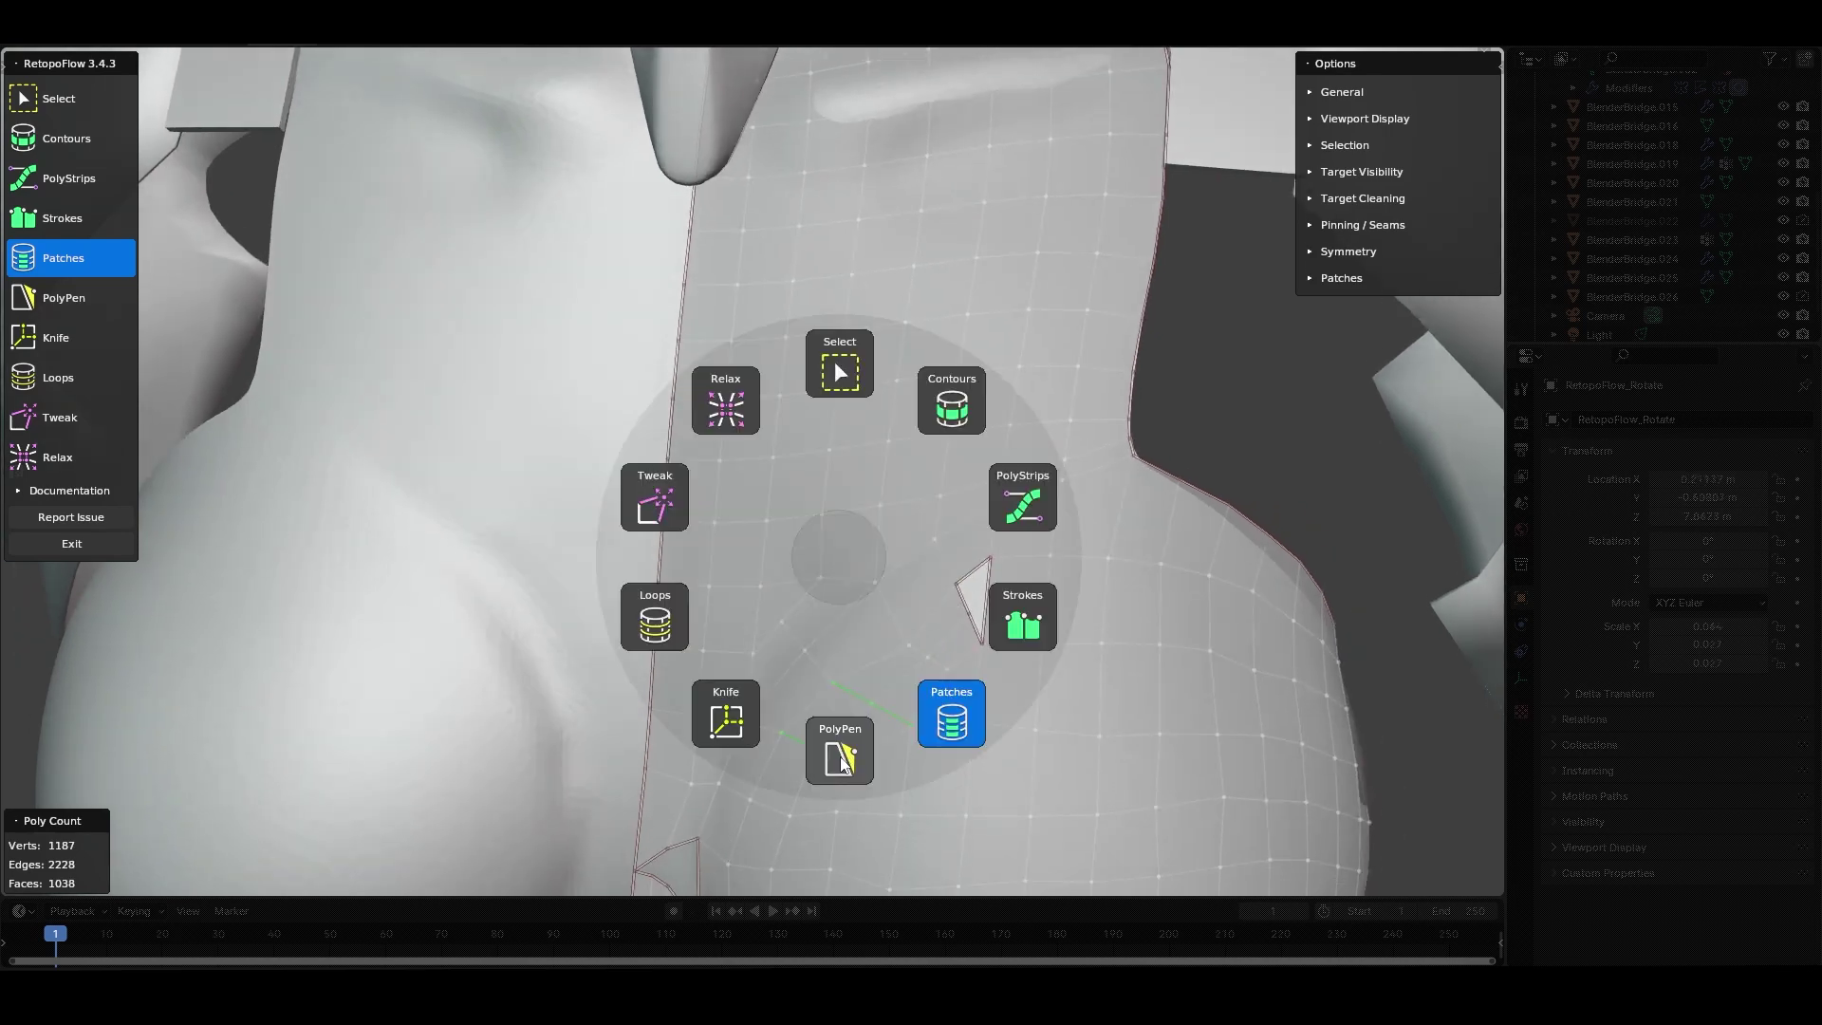
{"action": "left_click", "coordinate": [834, 752]}
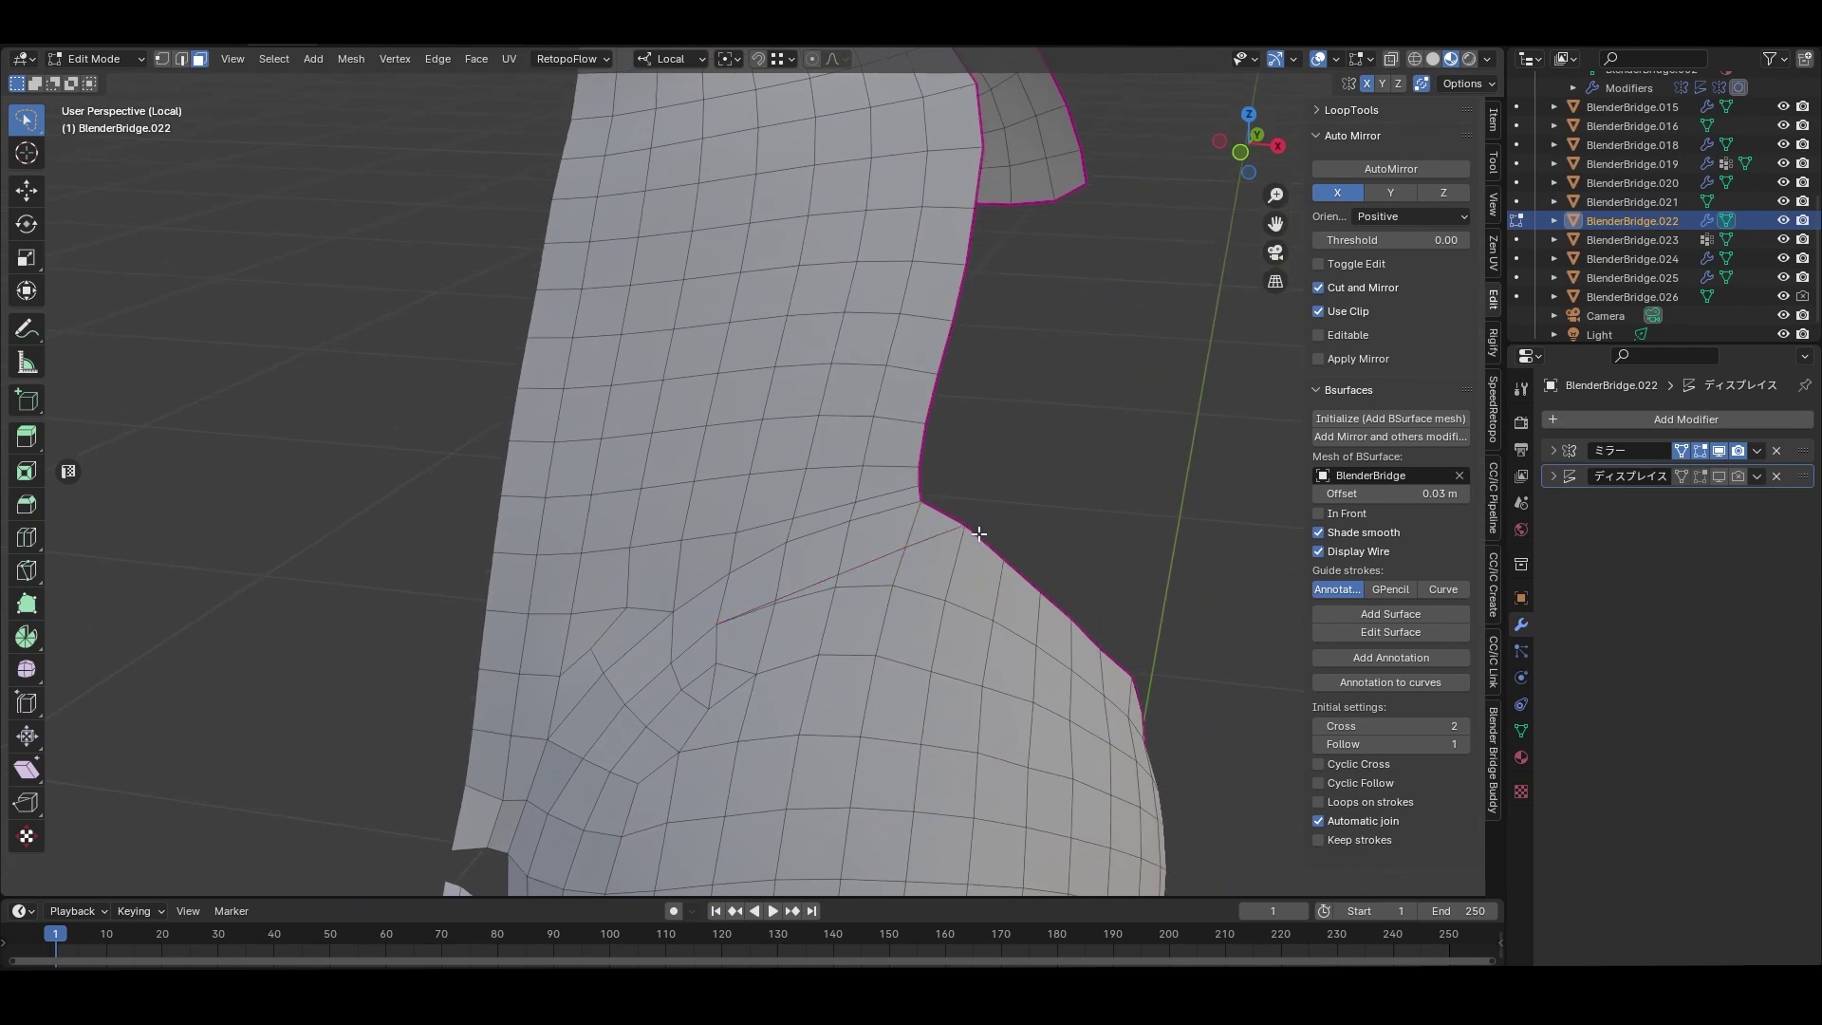
Bevel the edge loop around the inner rim of the chest ornament's opening.
{"action": "middle_click_drag", "start_coordinate": [978, 535], "coordinate": [945, 581]}
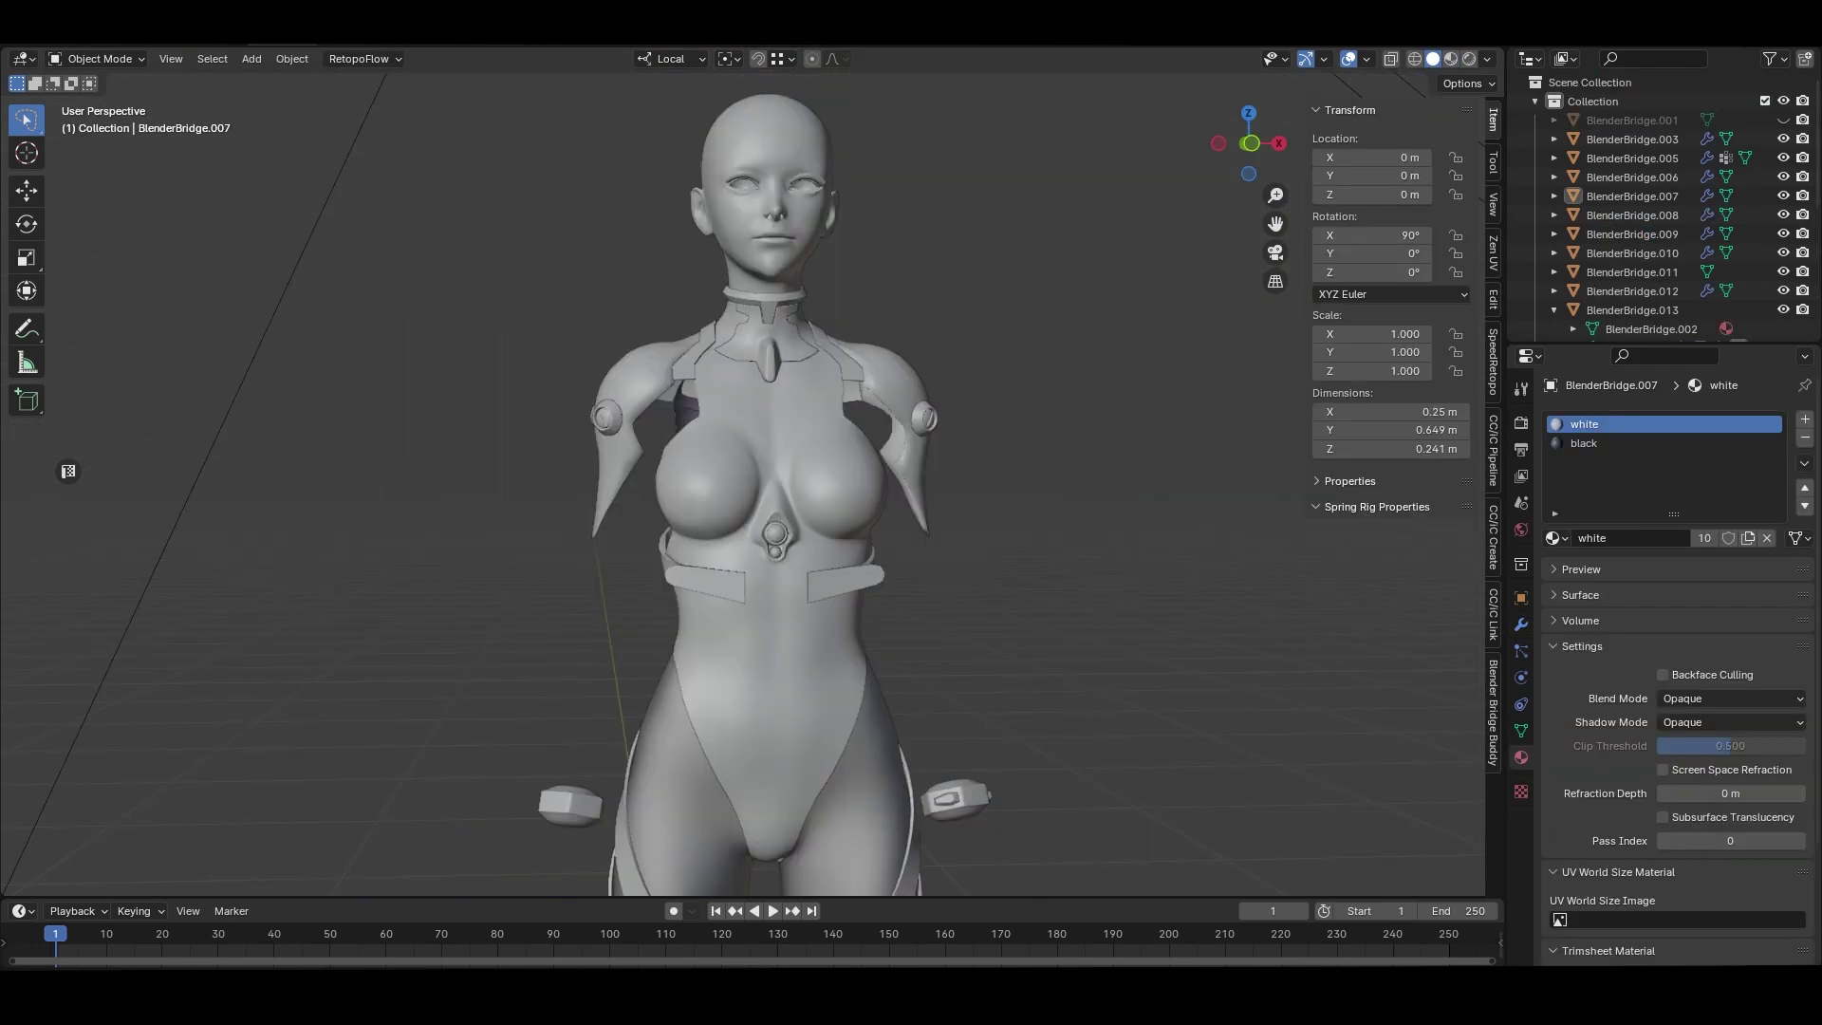
{"action": "scroll", "coordinate": [833, 624], "scroll_direction": "up", "scroll_amount": 5}
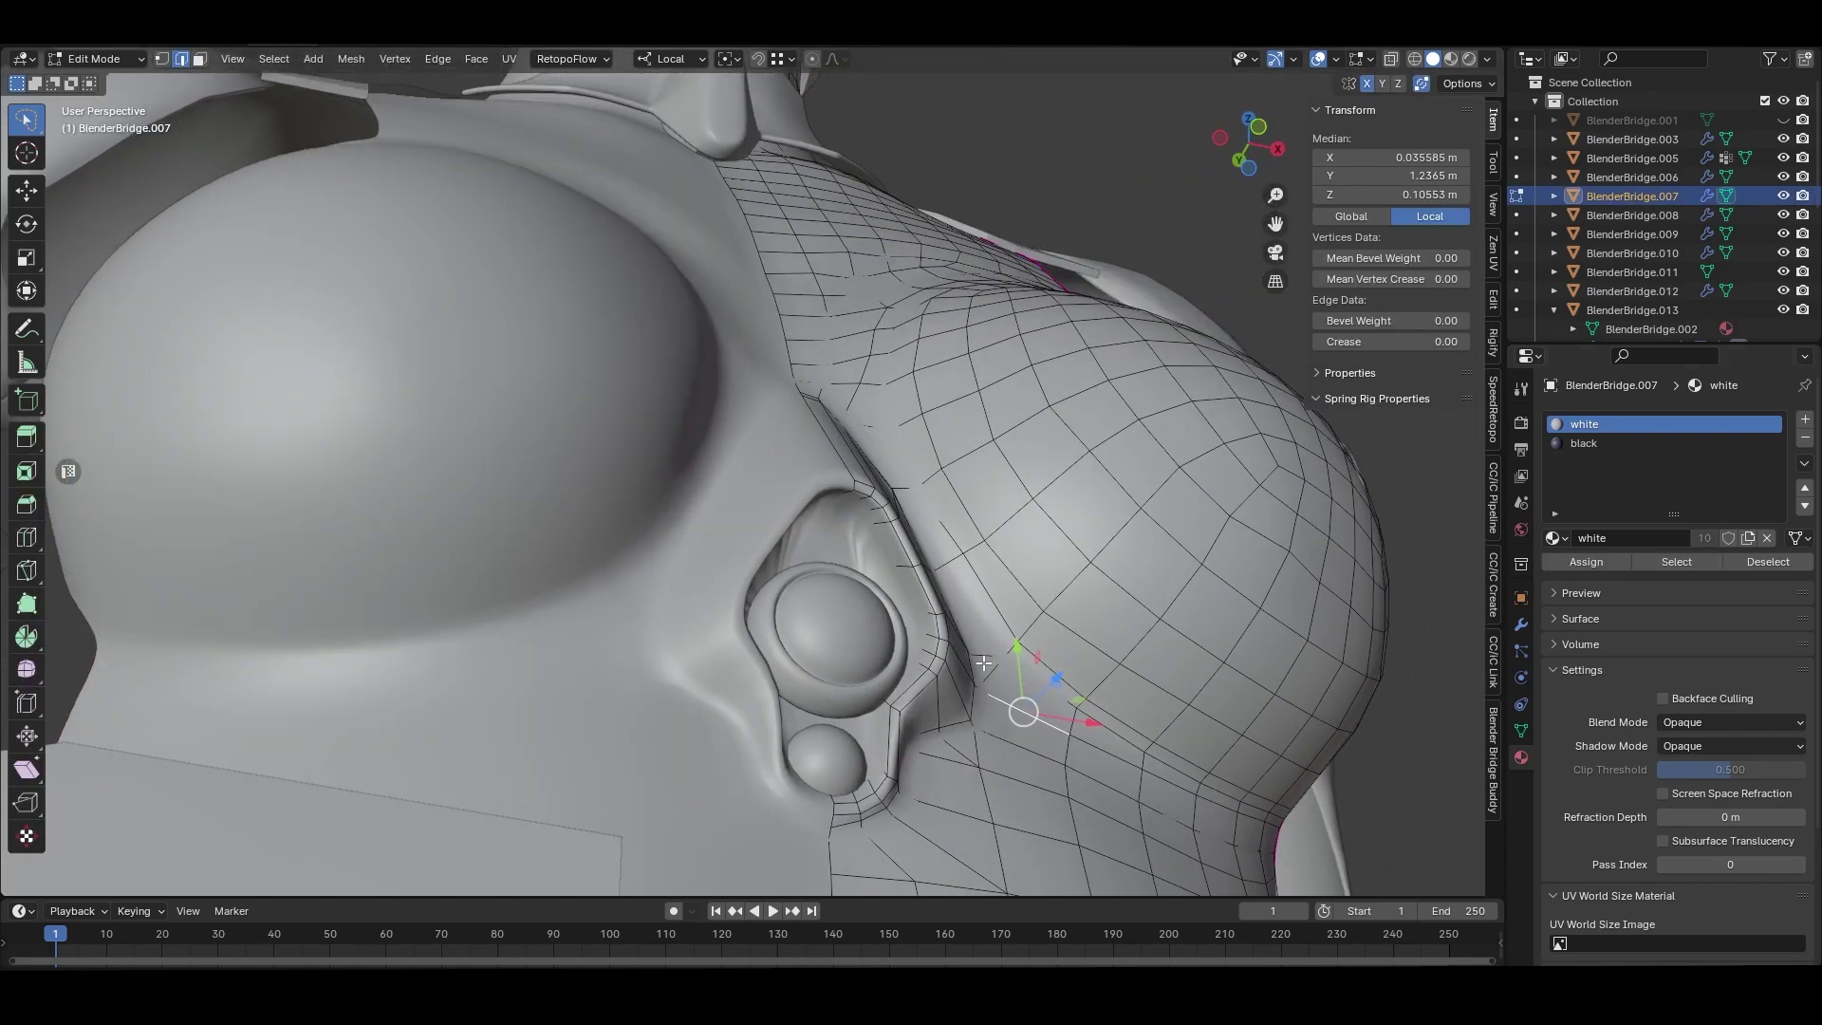
{"action": "left_click", "coordinate": [1522, 625]}
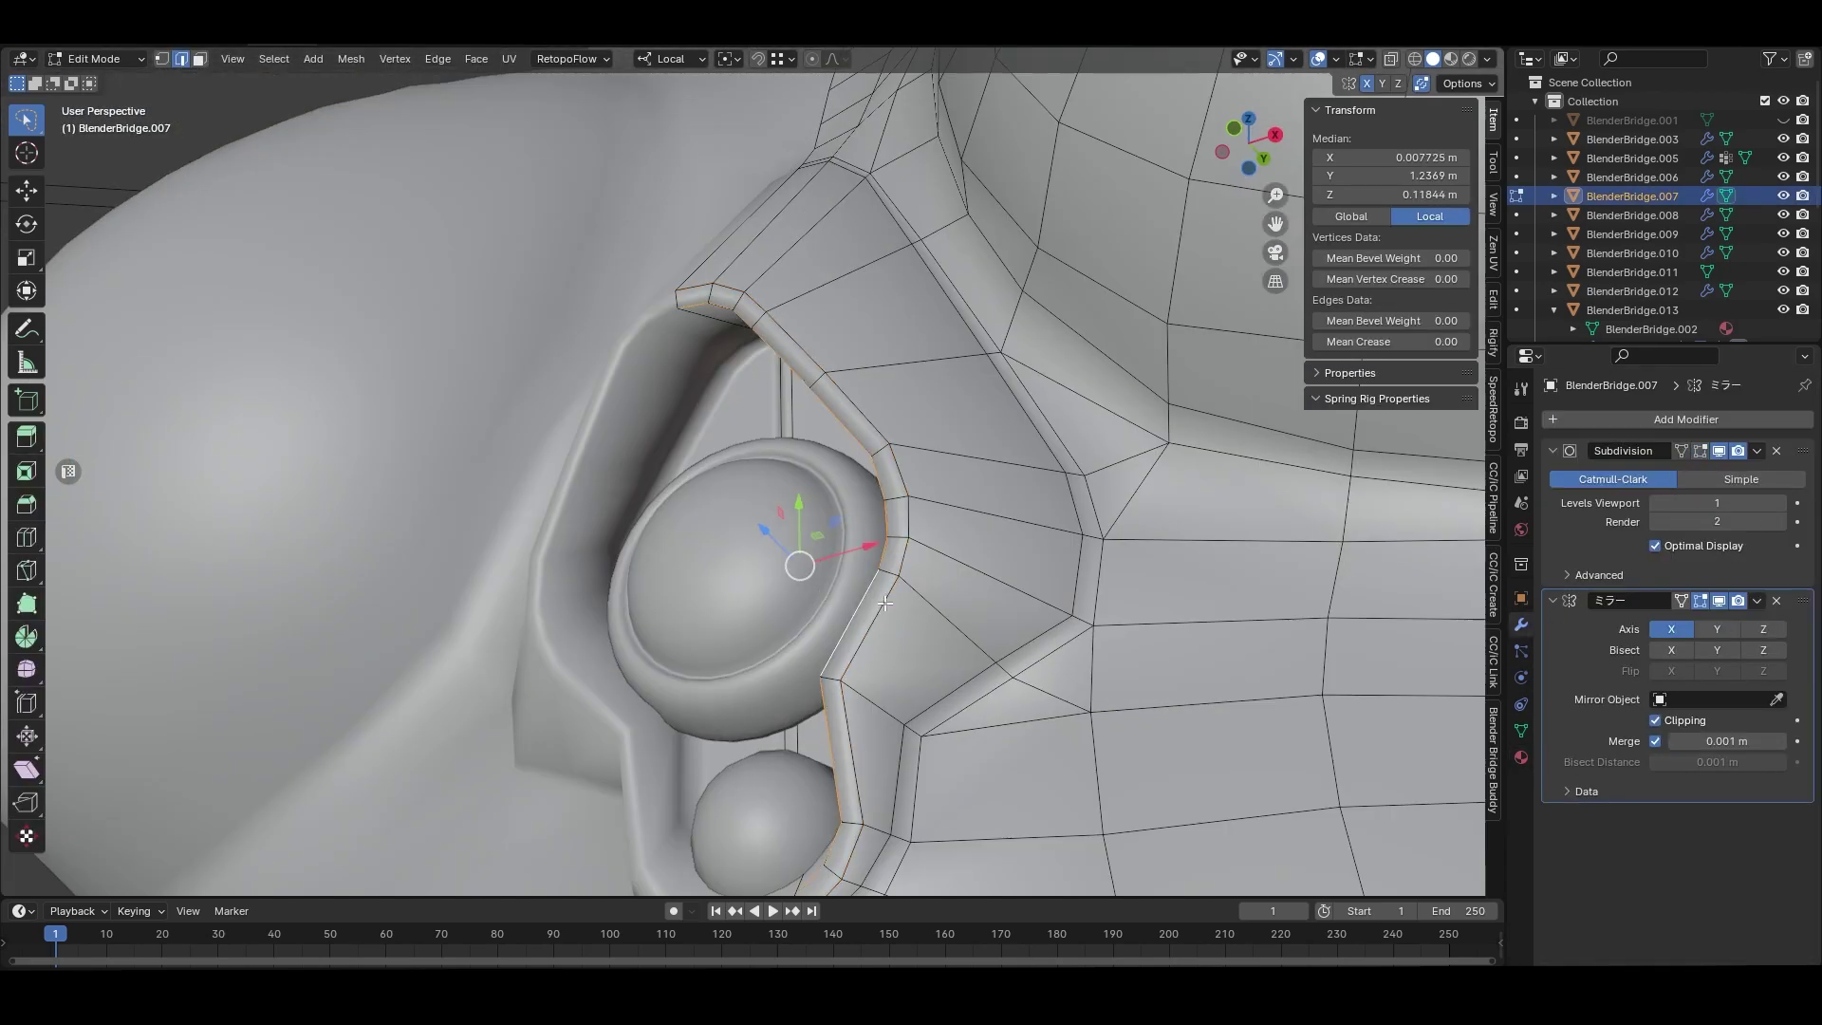
{"action": "middle_click_drag", "start_coordinate": [835, 531], "coordinate": [892, 512]}
{"action": "left_click", "coordinate": [895, 570], "text": "alt"}
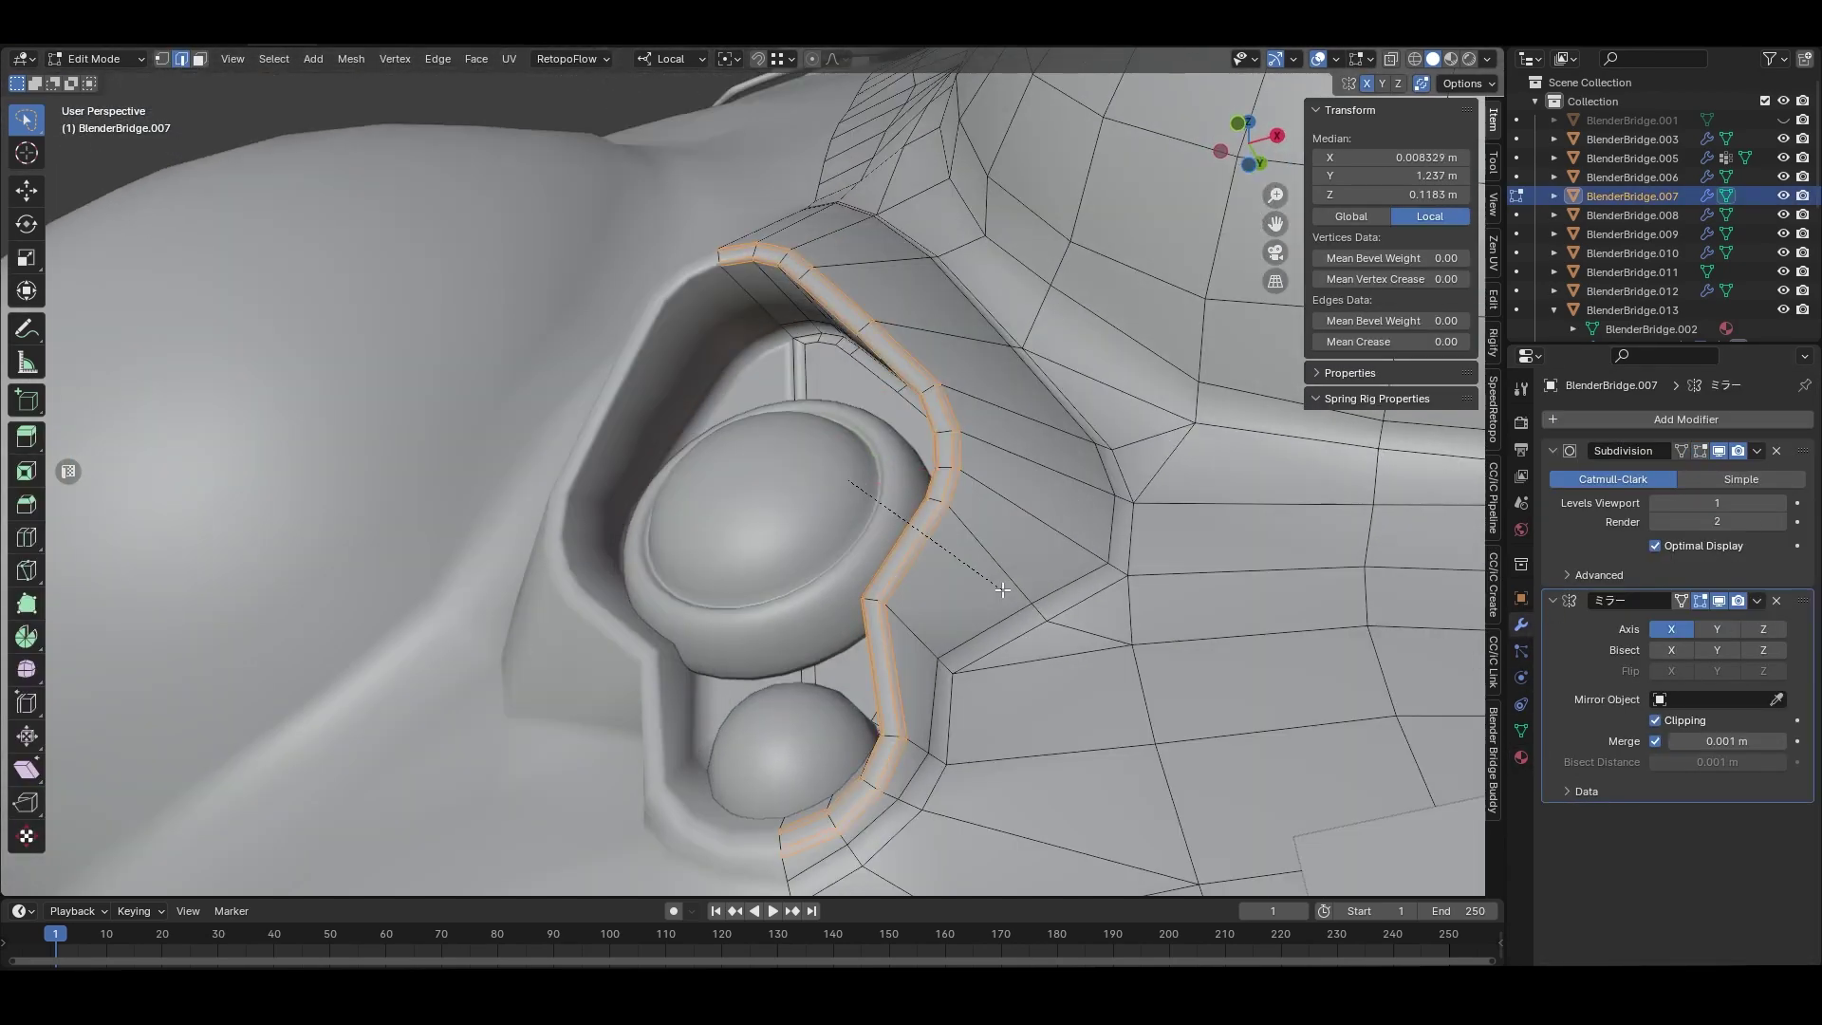
{"action": "key", "text": "ctrl+b"}
{"action": "left_click", "coordinate": [1025, 623]}
{"action": "scroll", "coordinate": [1025, 624], "scroll_direction": "up", "scroll_amount": 4}
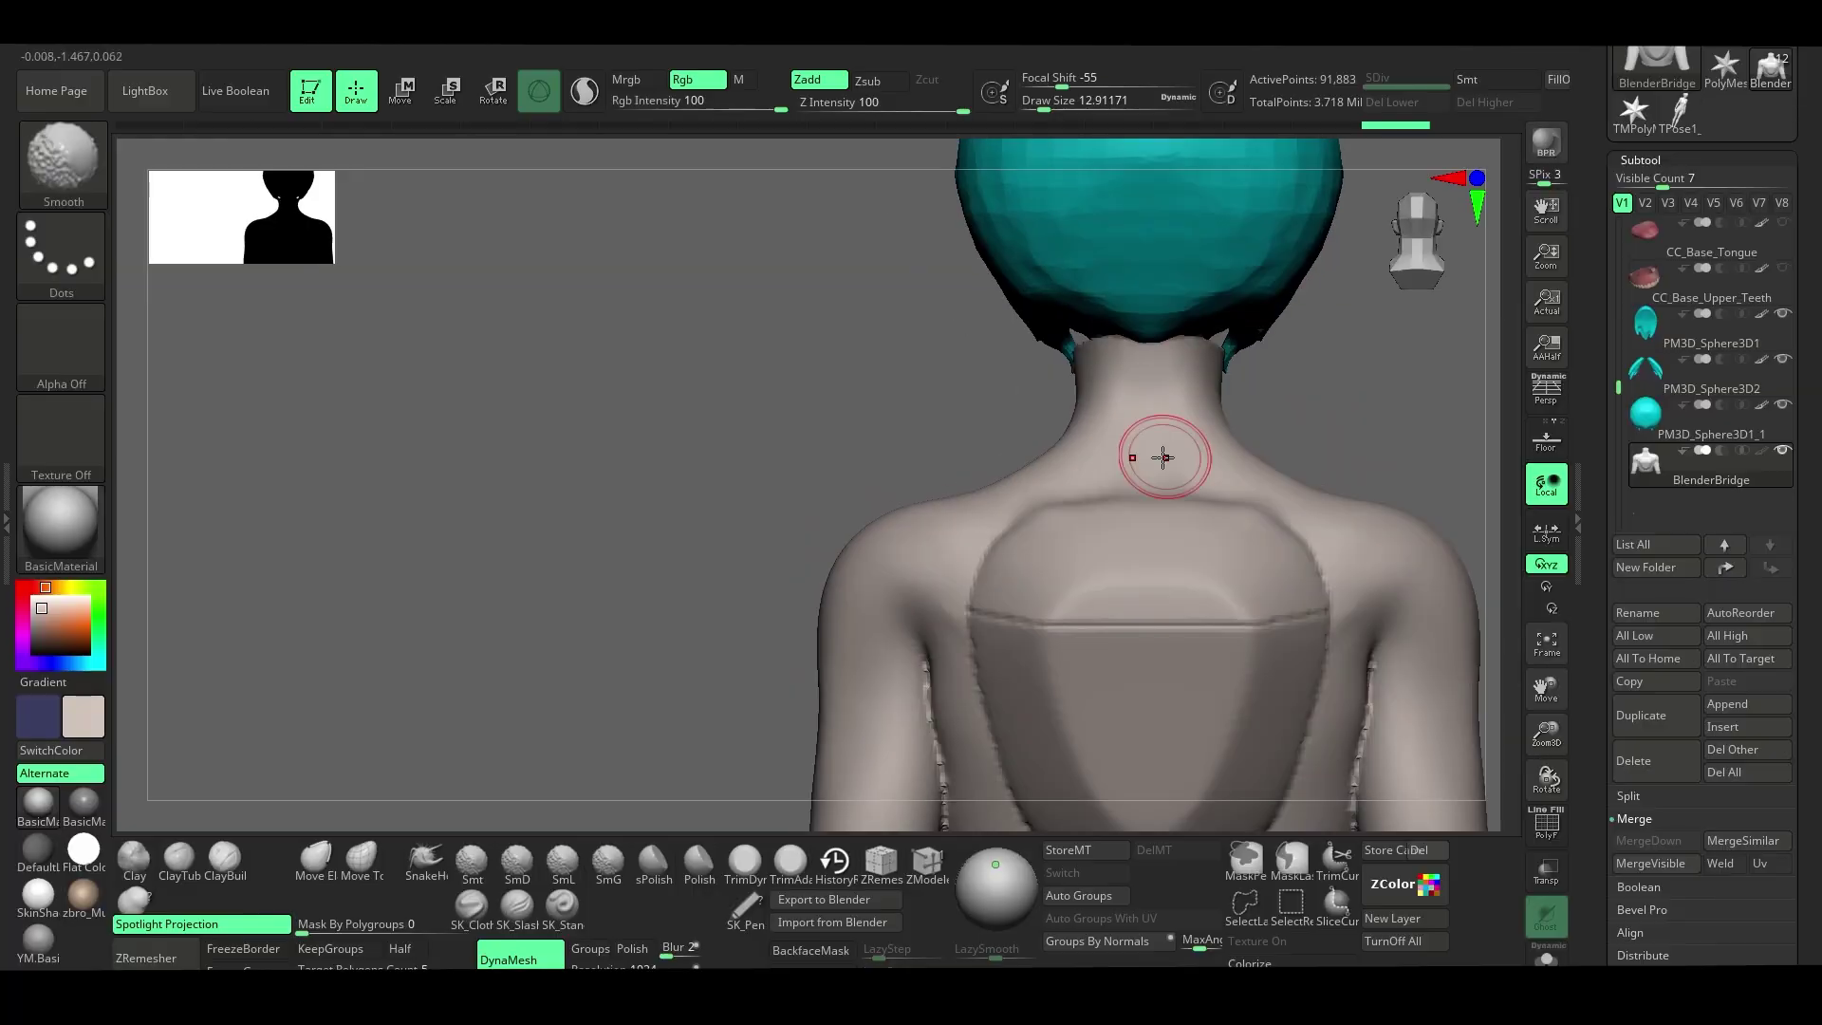
Switch to ZBrush and smooth the base of the neck just above the back panel.
{"action": "key", "text": "space"}
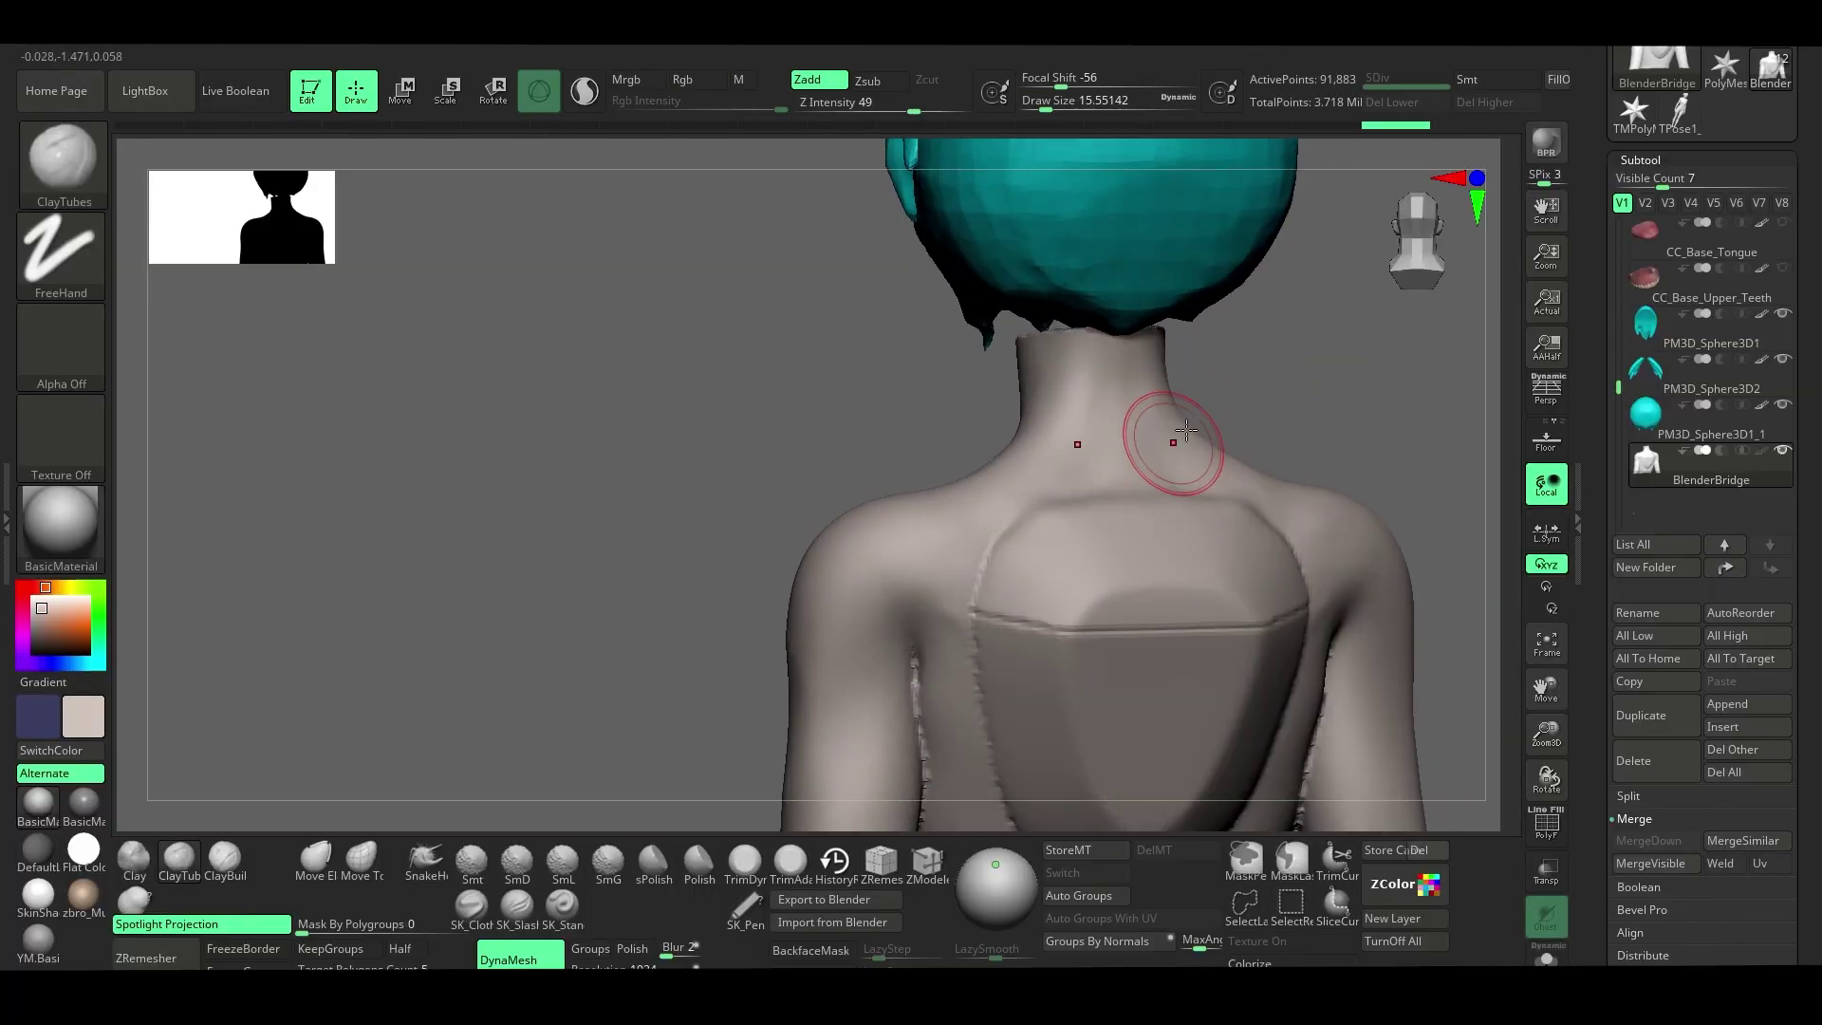
{"action": "mouse_move", "coordinate": [1124, 446]}
{"action": "left_mouse_down", "text": "shift"}
{"action": "mouse_move", "coordinate": [1248, 407]}
{"action": "mouse_move", "coordinate": [1037, 524]}
{"action": "left_mouse_up", "text": "shift"}
{"action": "mouse_move", "coordinate": [1131, 433]}
{"action": "left_mouse_down", "text": "shift"}
{"action": "mouse_move", "coordinate": [1301, 521]}
{"action": "mouse_move", "coordinate": [1056, 595]}
{"action": "mouse_move", "coordinate": [1231, 460]}
{"action": "mouse_move", "coordinate": [1009, 651]}
{"action": "left_mouse_up", "text": "shift"}
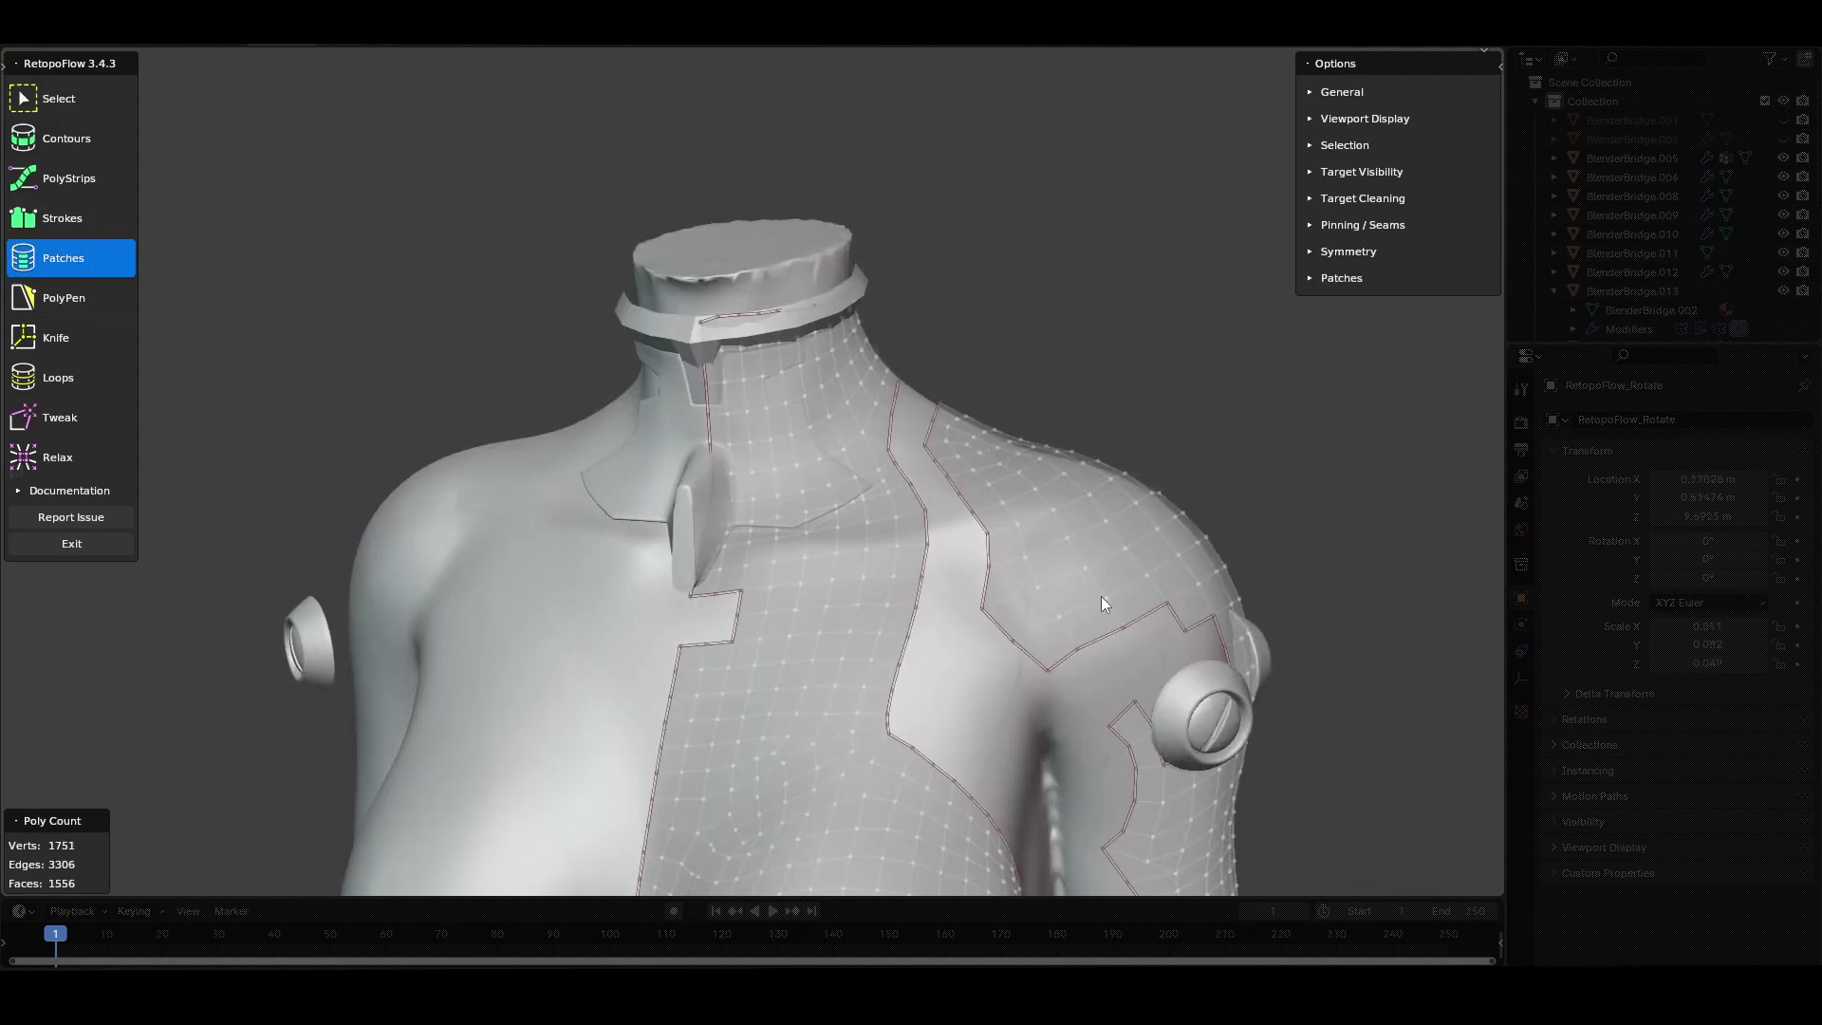
Switch to RetopoFlow in Blender and use Patches at the gap between the chest and shoulder meshes.
{"action": "left_click", "coordinate": [1025, 579]}
{"action": "middle_click_drag", "start_coordinate": [1025, 579], "coordinate": [841, 614]}
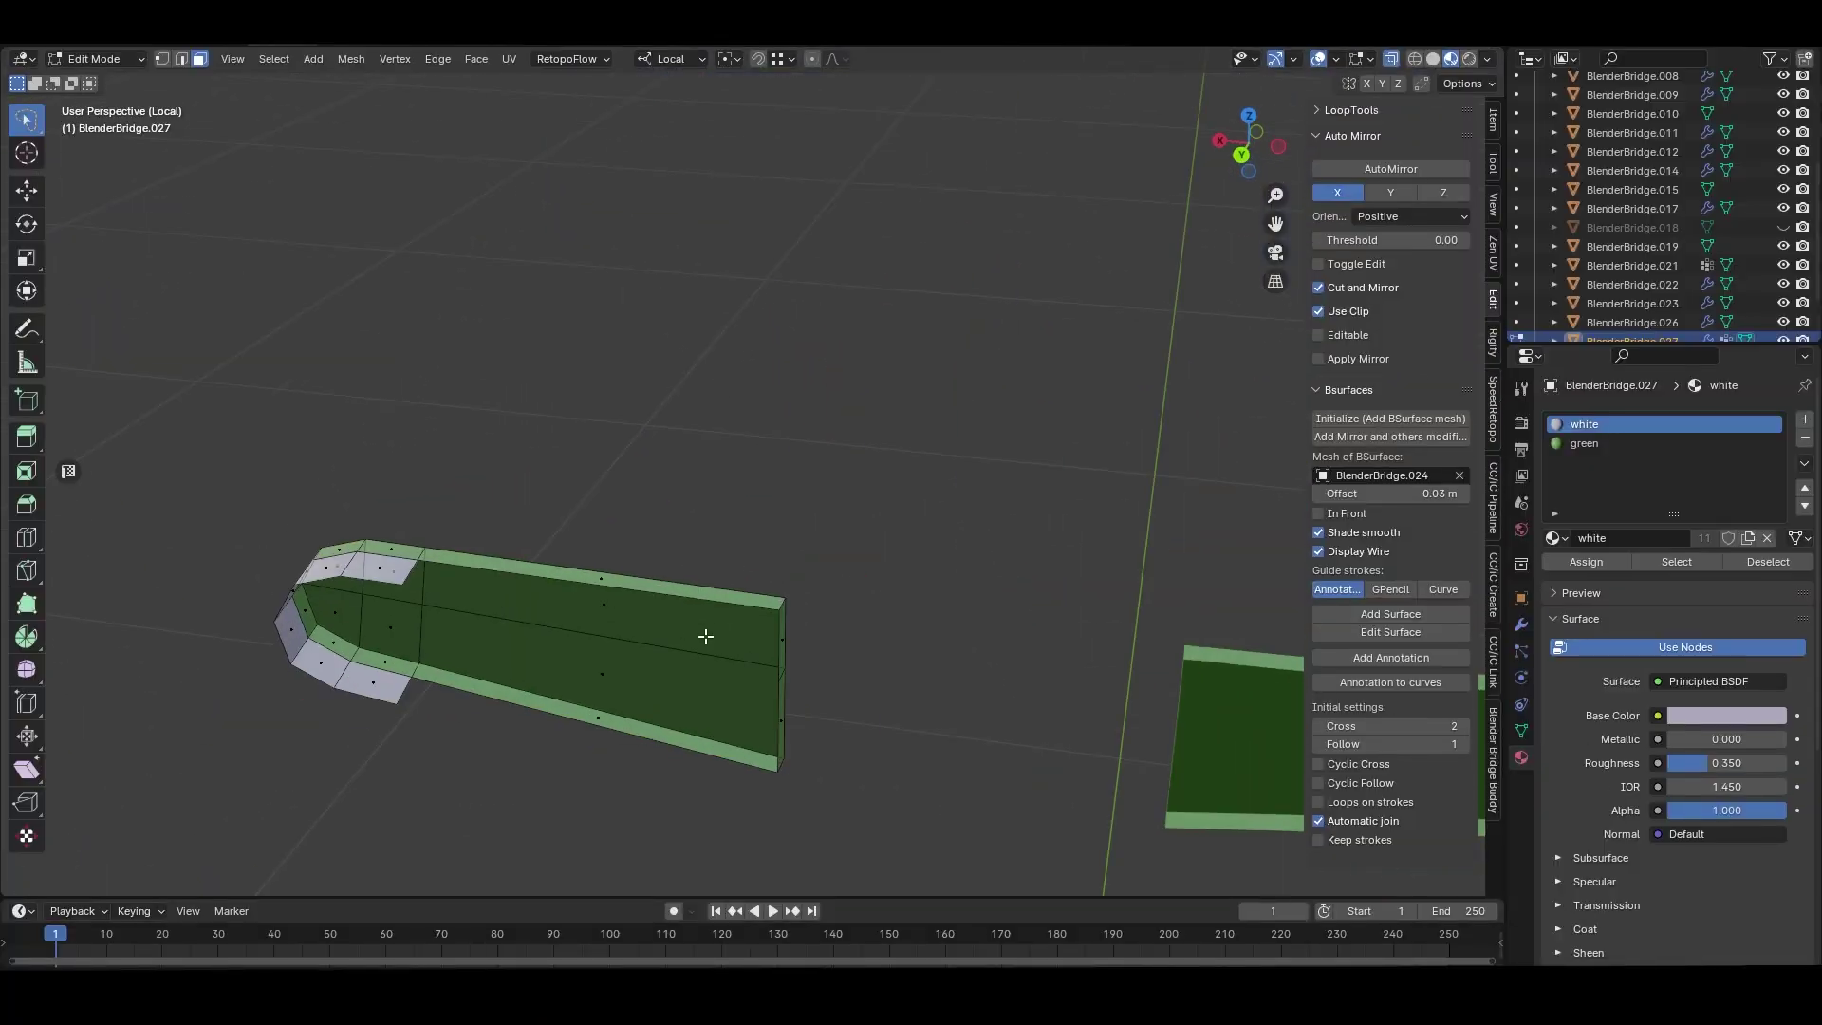
Extend the belt plate's lengthwise centre edge across its flat end with the Knife.
{"action": "left_click", "coordinate": [705, 635]}
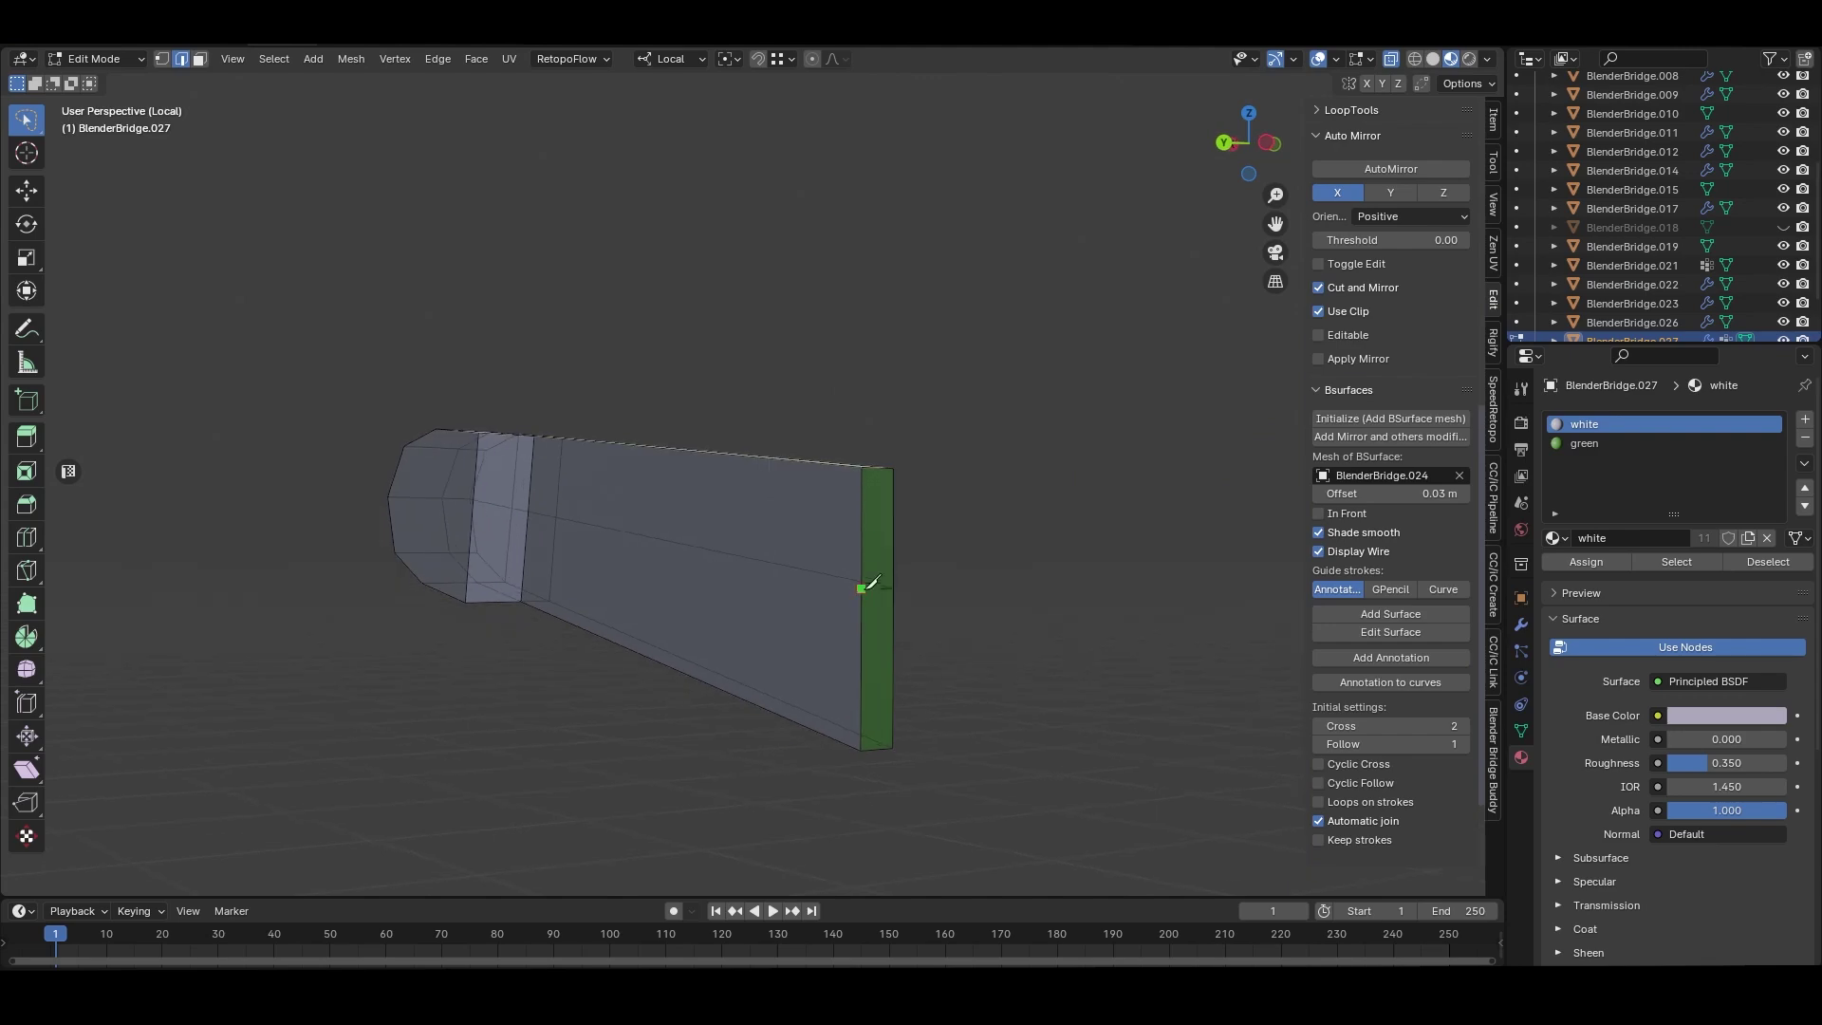
{"action": "middle_click_drag", "start_coordinate": [479, 506], "coordinate": [362, 489]}
{"action": "middle_click_drag", "start_coordinate": [594, 707], "coordinate": [536, 487]}
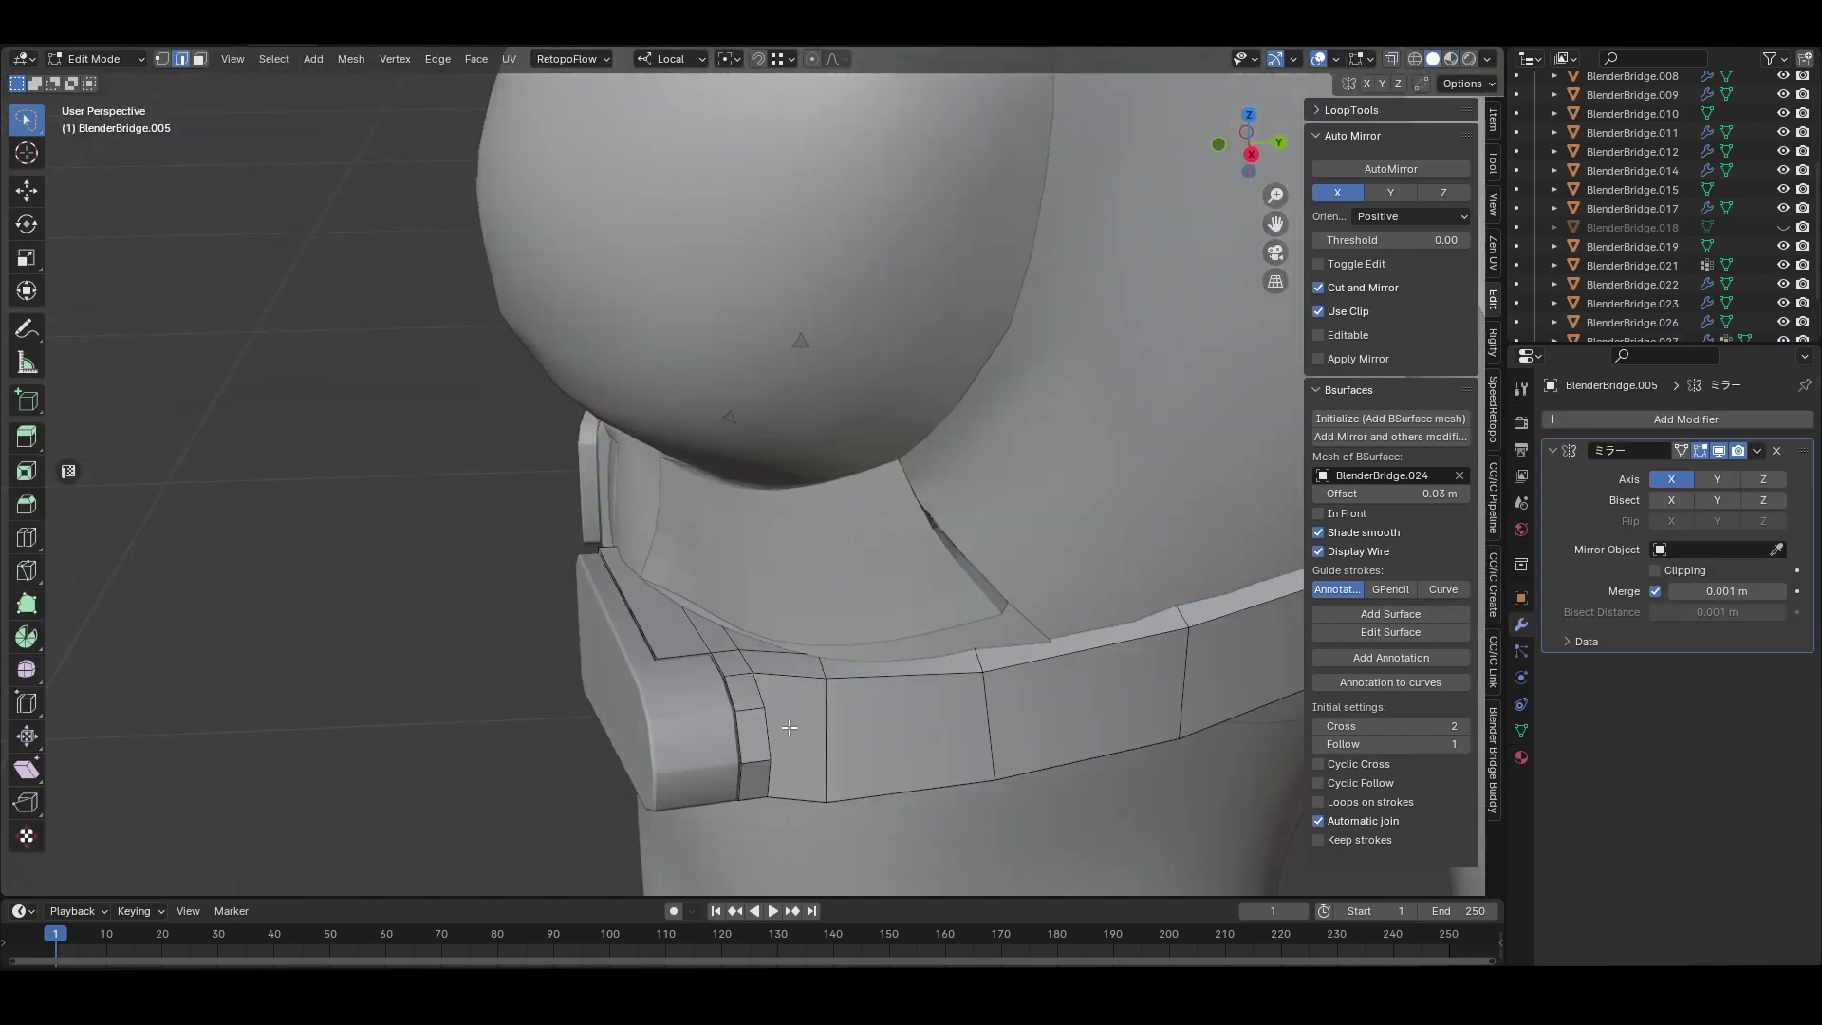
Isolate the waist belt piece in local view and resume editing its mesh.
{"action": "key", "text": "Tab"}
{"action": "key", "text": "KP_Divide"}
{"action": "middle_click_drag", "start_coordinate": [784, 756], "coordinate": [835, 664]}
{"action": "key", "text": "Tab"}
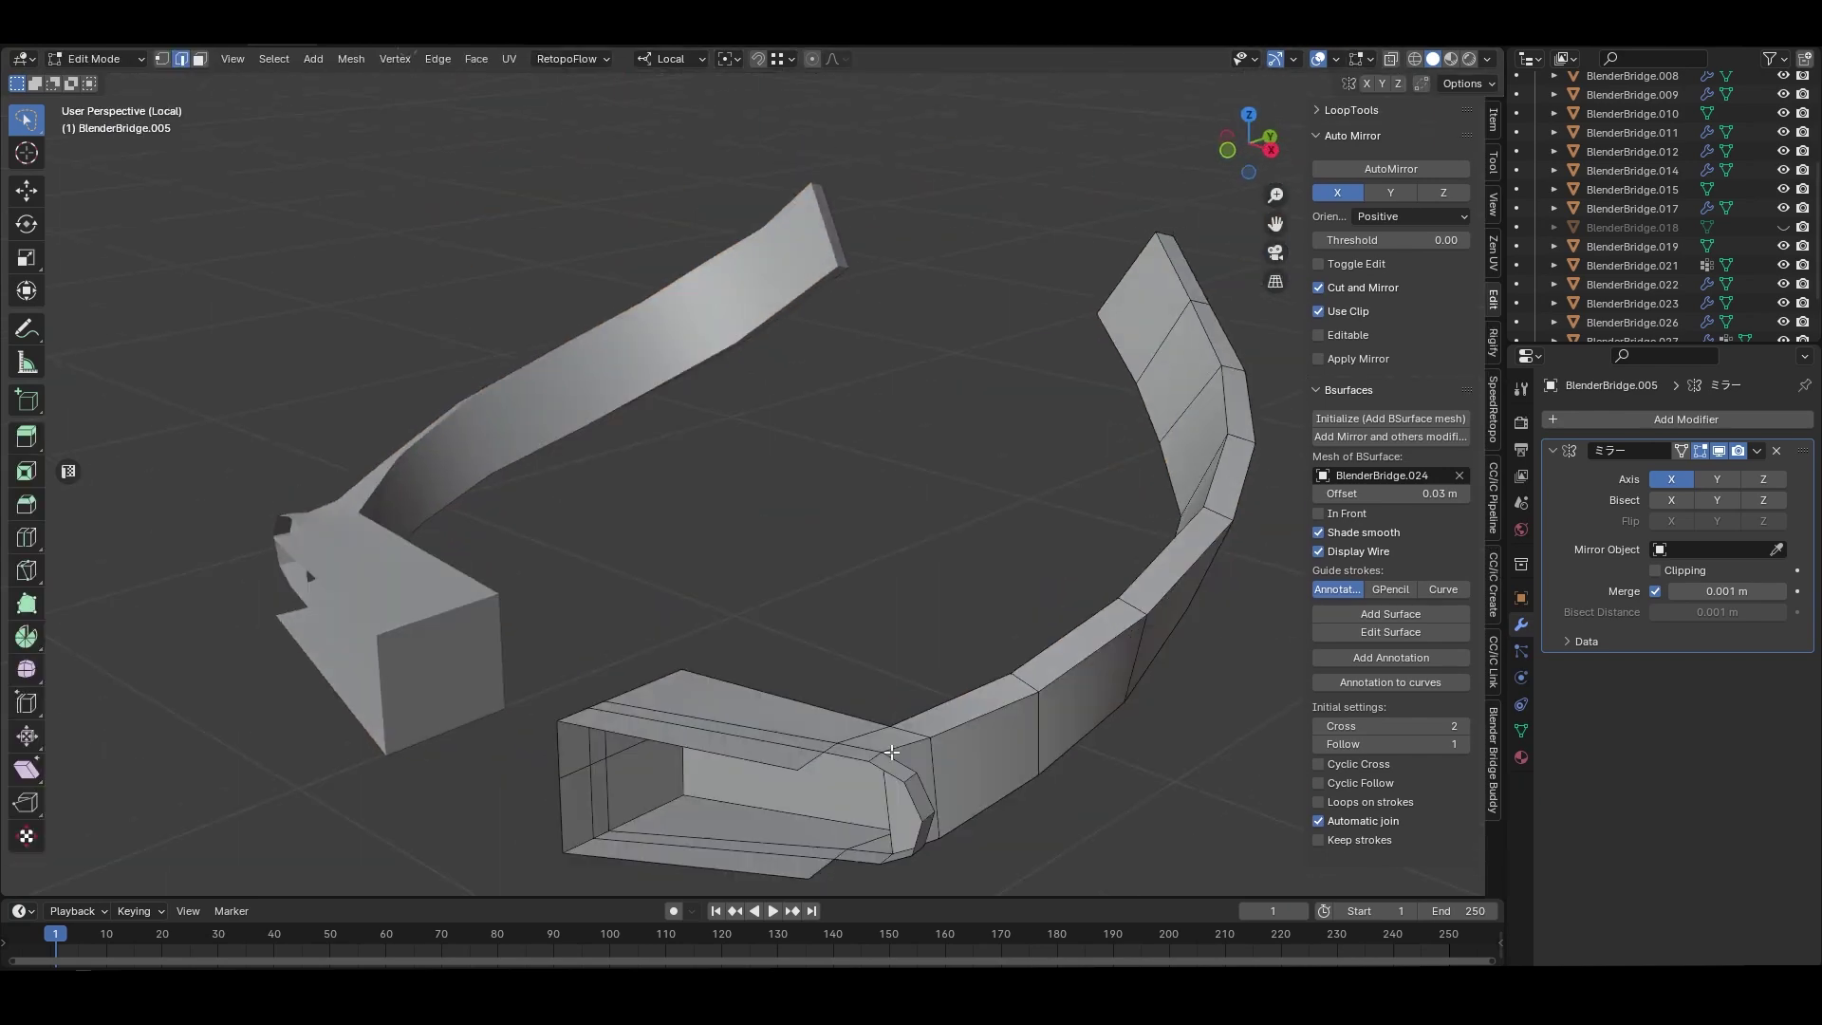
Move the belt plate's front faces -0.00285 m along global Y, working from the top view.
{"action": "scroll", "coordinate": [833, 608], "scroll_direction": "up", "scroll_amount": 4}
{"action": "middle_click_drag", "start_coordinate": [677, 818], "coordinate": [408, 664]}
{"action": "left_click", "coordinate": [348, 634], "text": "alt"}
{"action": "key", "text": "KP_7"}
{"action": "scroll", "coordinate": [1135, 635], "scroll_direction": "down", "scroll_amount": 4}
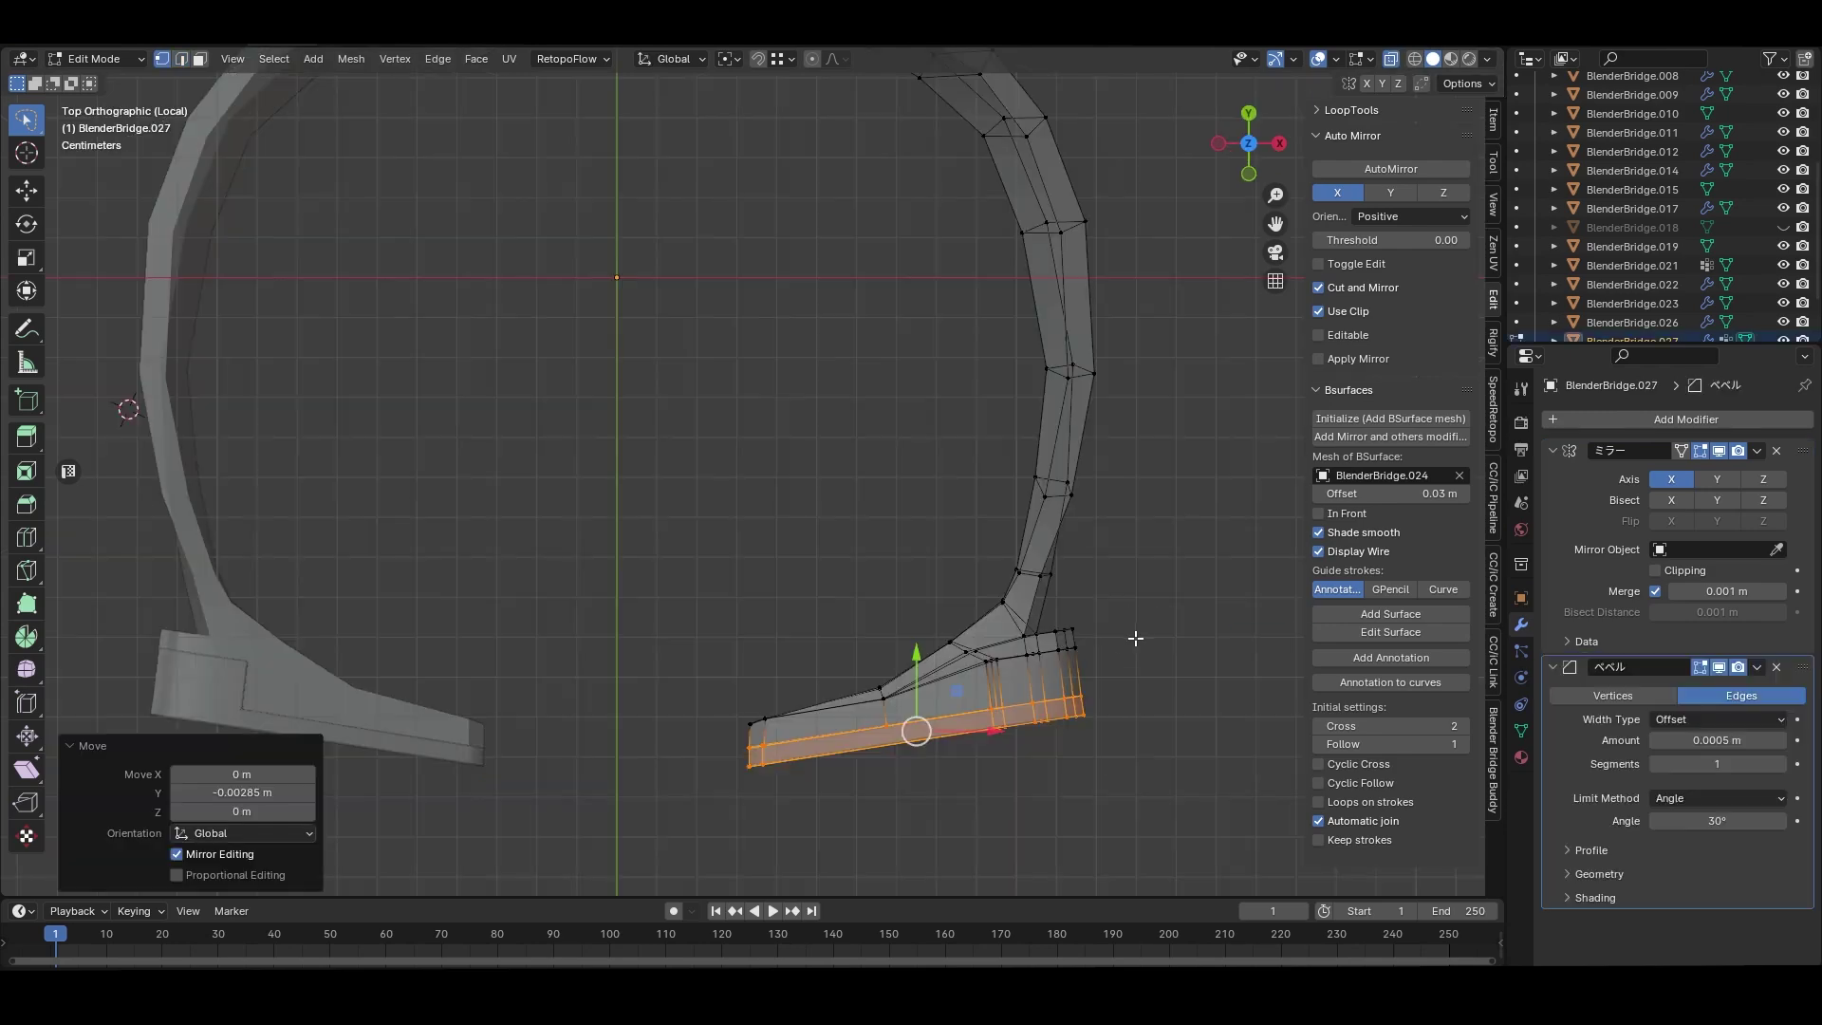
Leave the local view of the belt plate and select linked geometry in edit mode.
{"action": "key", "text": "Tab"}
{"action": "key", "text": "Tab"}
{"action": "key", "text": "Tab"}
{"action": "key", "text": "KP_Divide"}
{"action": "key", "text": "Tab"}
{"action": "key", "text": "ctrl+l"}
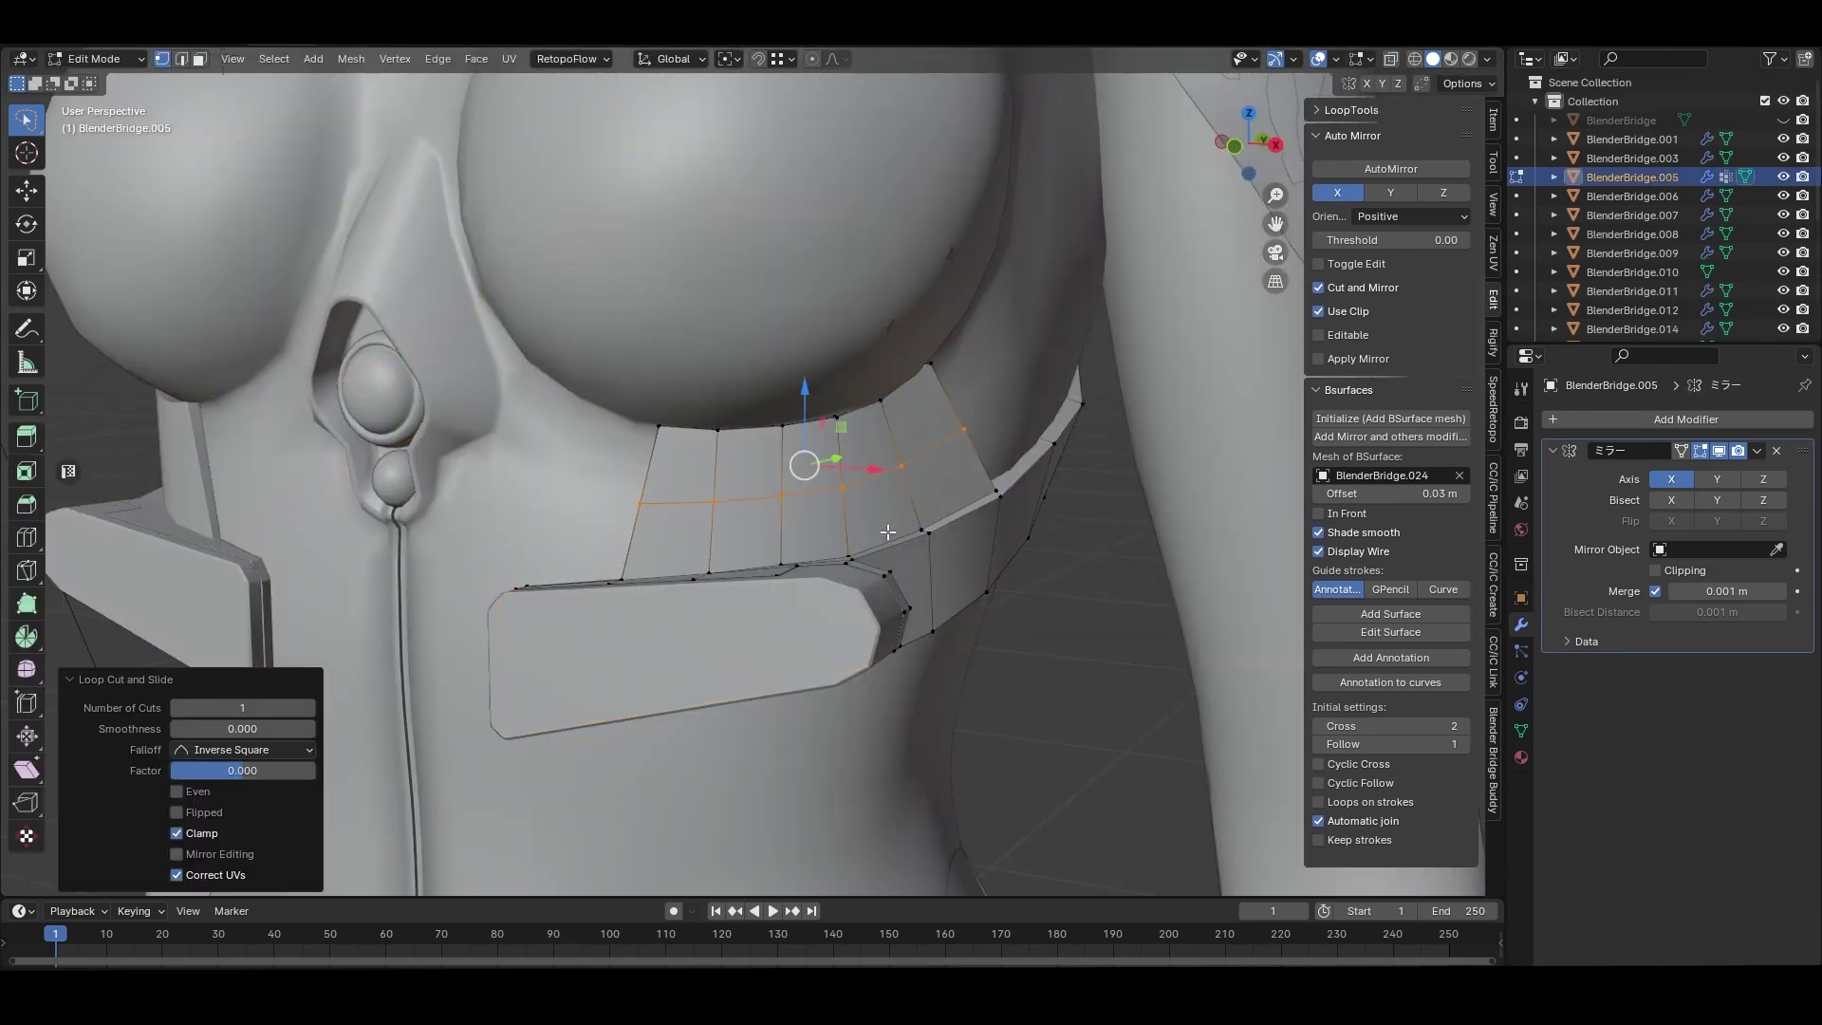
Isolate the belt with its underbust panel, select an edge path on it and dissolve those edges.
{"action": "key", "text": "KP_Divide"}
{"action": "left_click", "coordinate": [934, 429], "text": "ctrl"}
{"action": "middle_click_drag", "start_coordinate": [934, 429], "coordinate": [890, 671]}
{"action": "key", "text": "ctrl+x"}
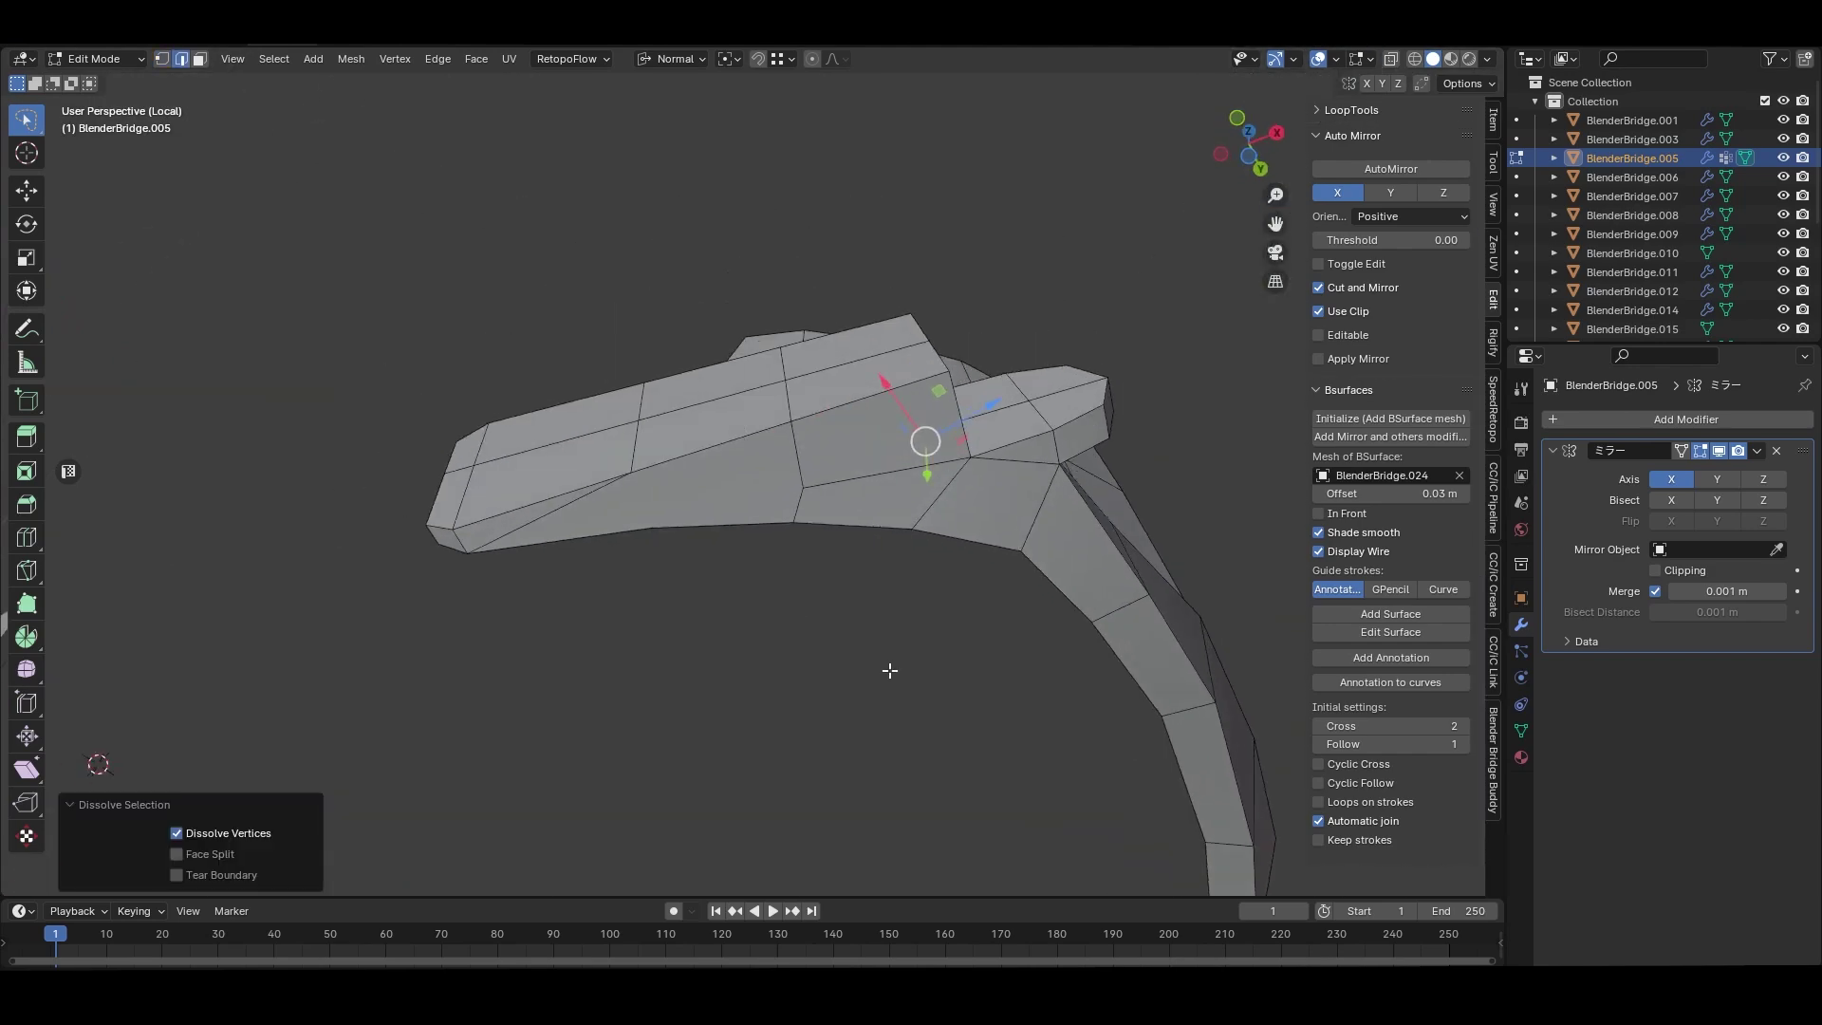
Knife a new edge across the upper side of the belt's front block.
{"action": "left_click", "coordinate": [627, 502]}
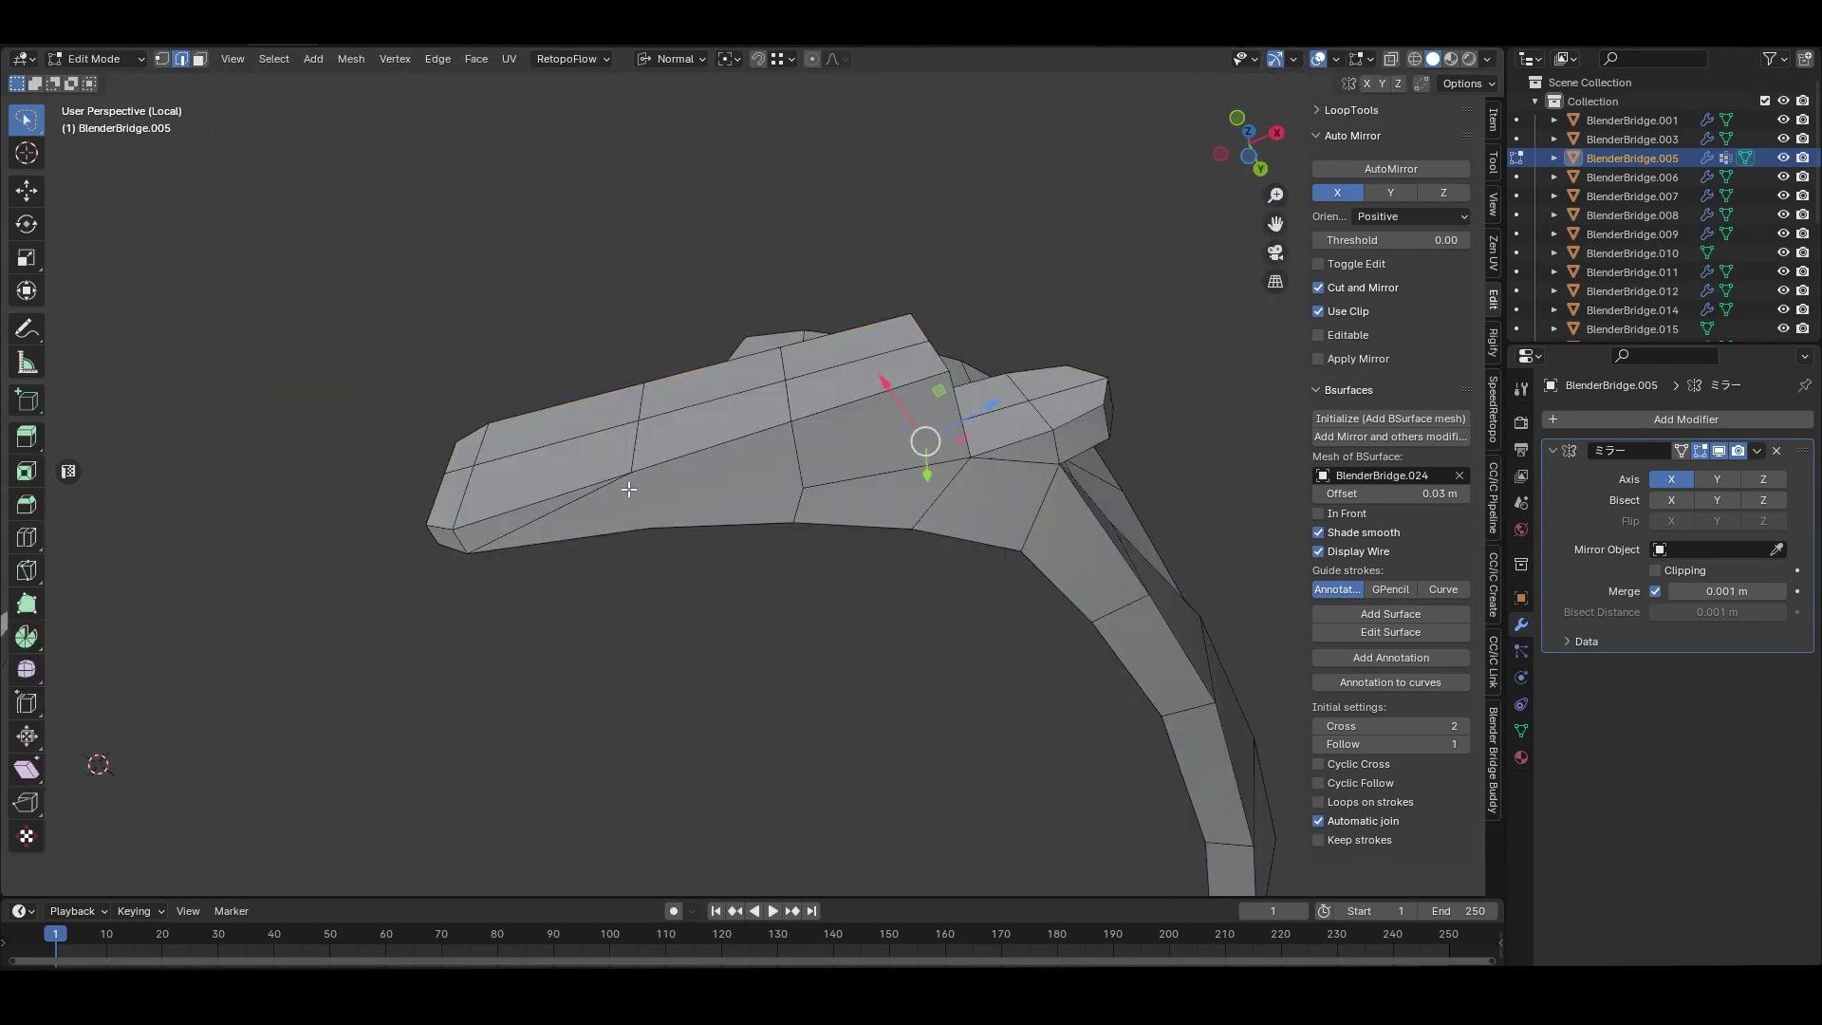
{"action": "middle_click_drag", "start_coordinate": [791, 603], "coordinate": [534, 459]}
{"action": "key", "text": "2"}
{"action": "mouse_move", "coordinate": [791, 432]}
{"action": "middle_mouse_down"}
{"action": "mouse_move", "coordinate": [721, 456]}
{"action": "mouse_move", "coordinate": [788, 427]}
{"action": "middle_mouse_up"}
{"action": "key", "text": "k"}
{"action": "left_click", "coordinate": [783, 415]}
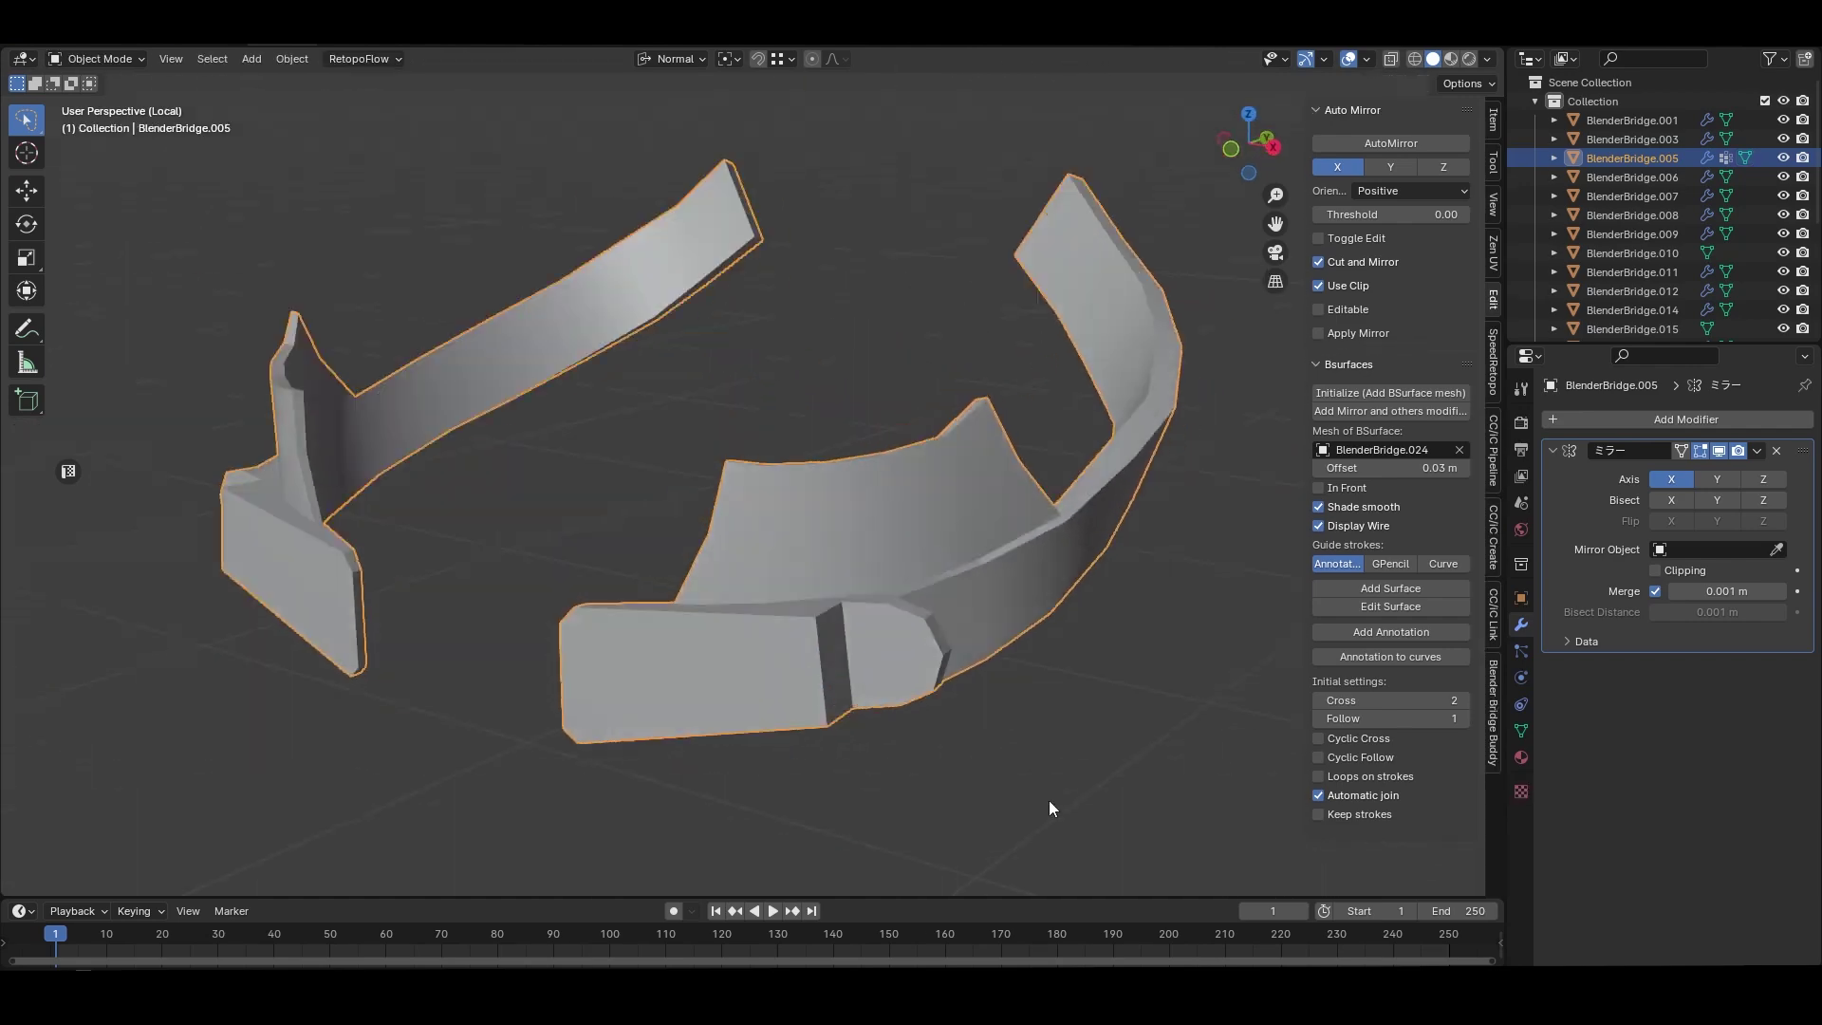
{"action": "middle_click_drag", "start_coordinate": [1050, 800], "coordinate": [1029, 776]}
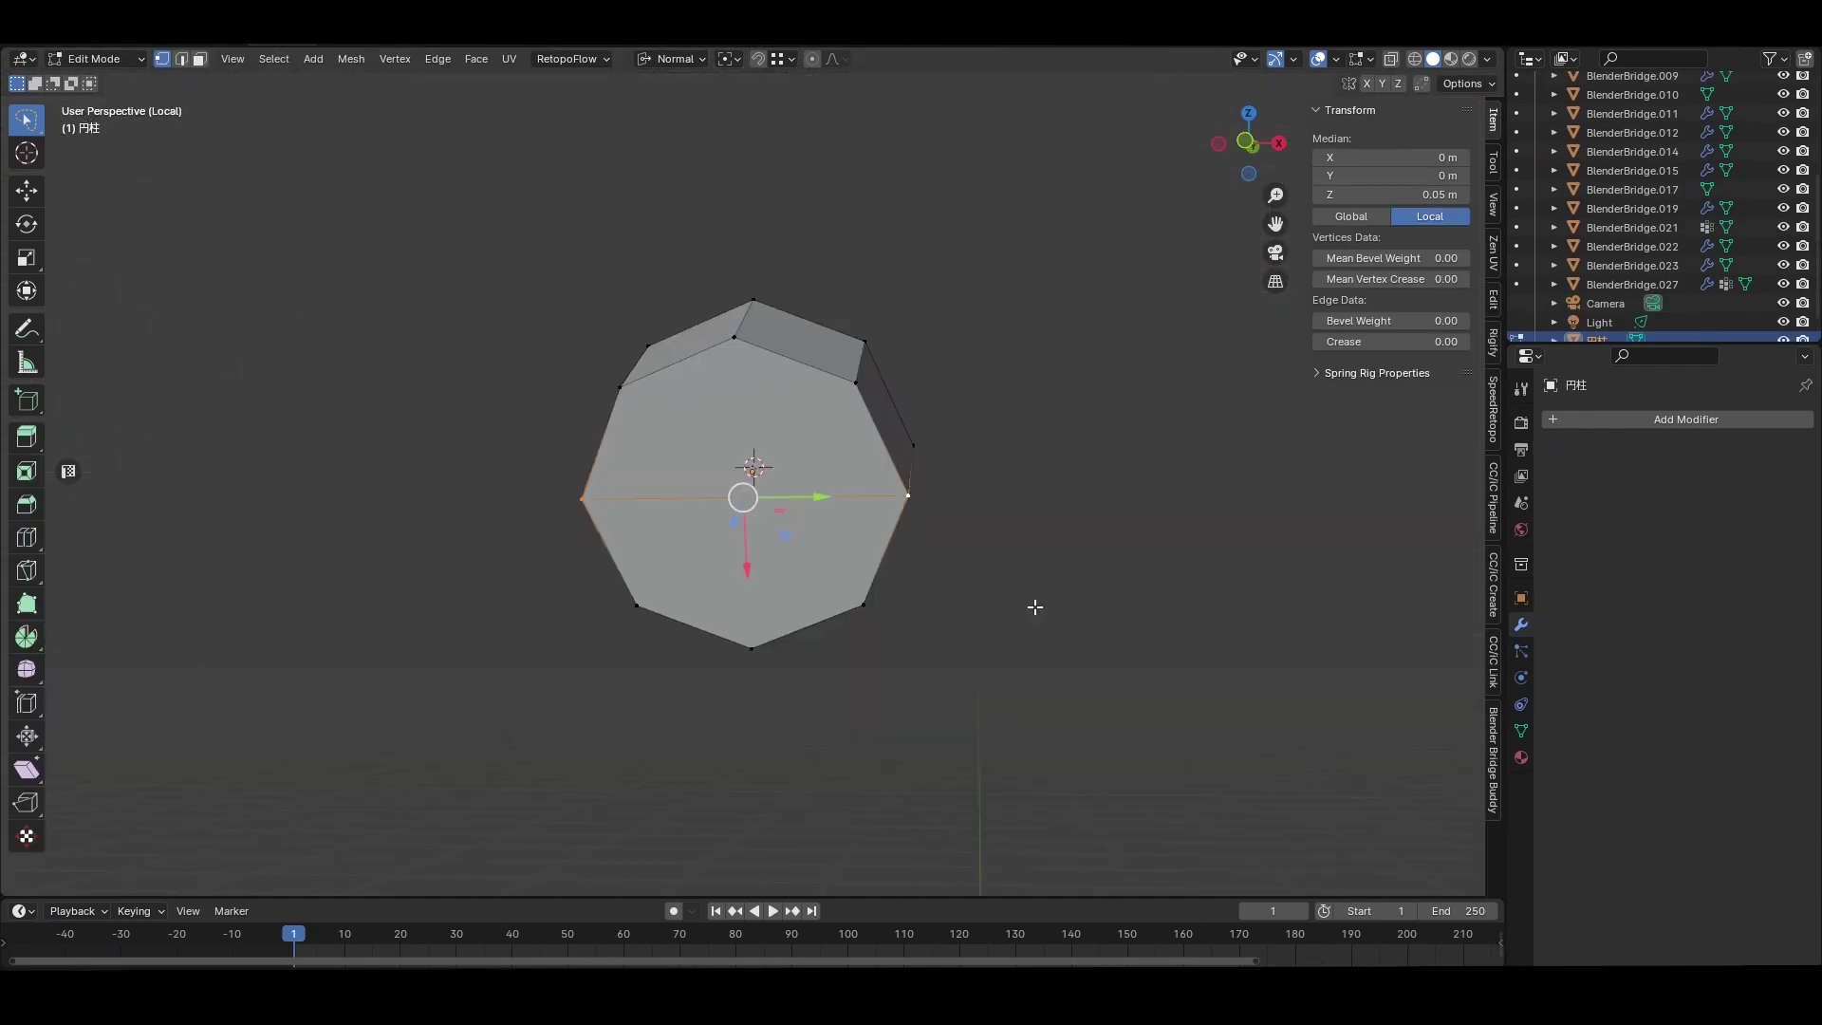
Lasso the upper half of the octagonal cylinder and delete it.
{"action": "mouse_move", "coordinate": [965, 287]}
{"action": "right_mouse_down", "text": "ctrl"}
{"action": "mouse_move", "coordinate": [548, 362]}
{"action": "mouse_move", "coordinate": [939, 451]}
{"action": "right_mouse_up", "text": "ctrl"}
{"action": "key", "text": "x"}
{"action": "left_click", "coordinate": [1045, 578]}
{"action": "mouse_move", "coordinate": [1046, 578]}
{"action": "middle_mouse_down"}
{"action": "mouse_move", "coordinate": [943, 528]}
{"action": "mouse_move", "coordinate": [883, 627]}
{"action": "mouse_move", "coordinate": [891, 773]}
{"action": "middle_mouse_up"}
Place the half cylinder at the back of the neck and extrude its flat upper side.
{"action": "left_click", "coordinate": [897, 495]}
{"action": "left_click", "coordinate": [873, 491]}
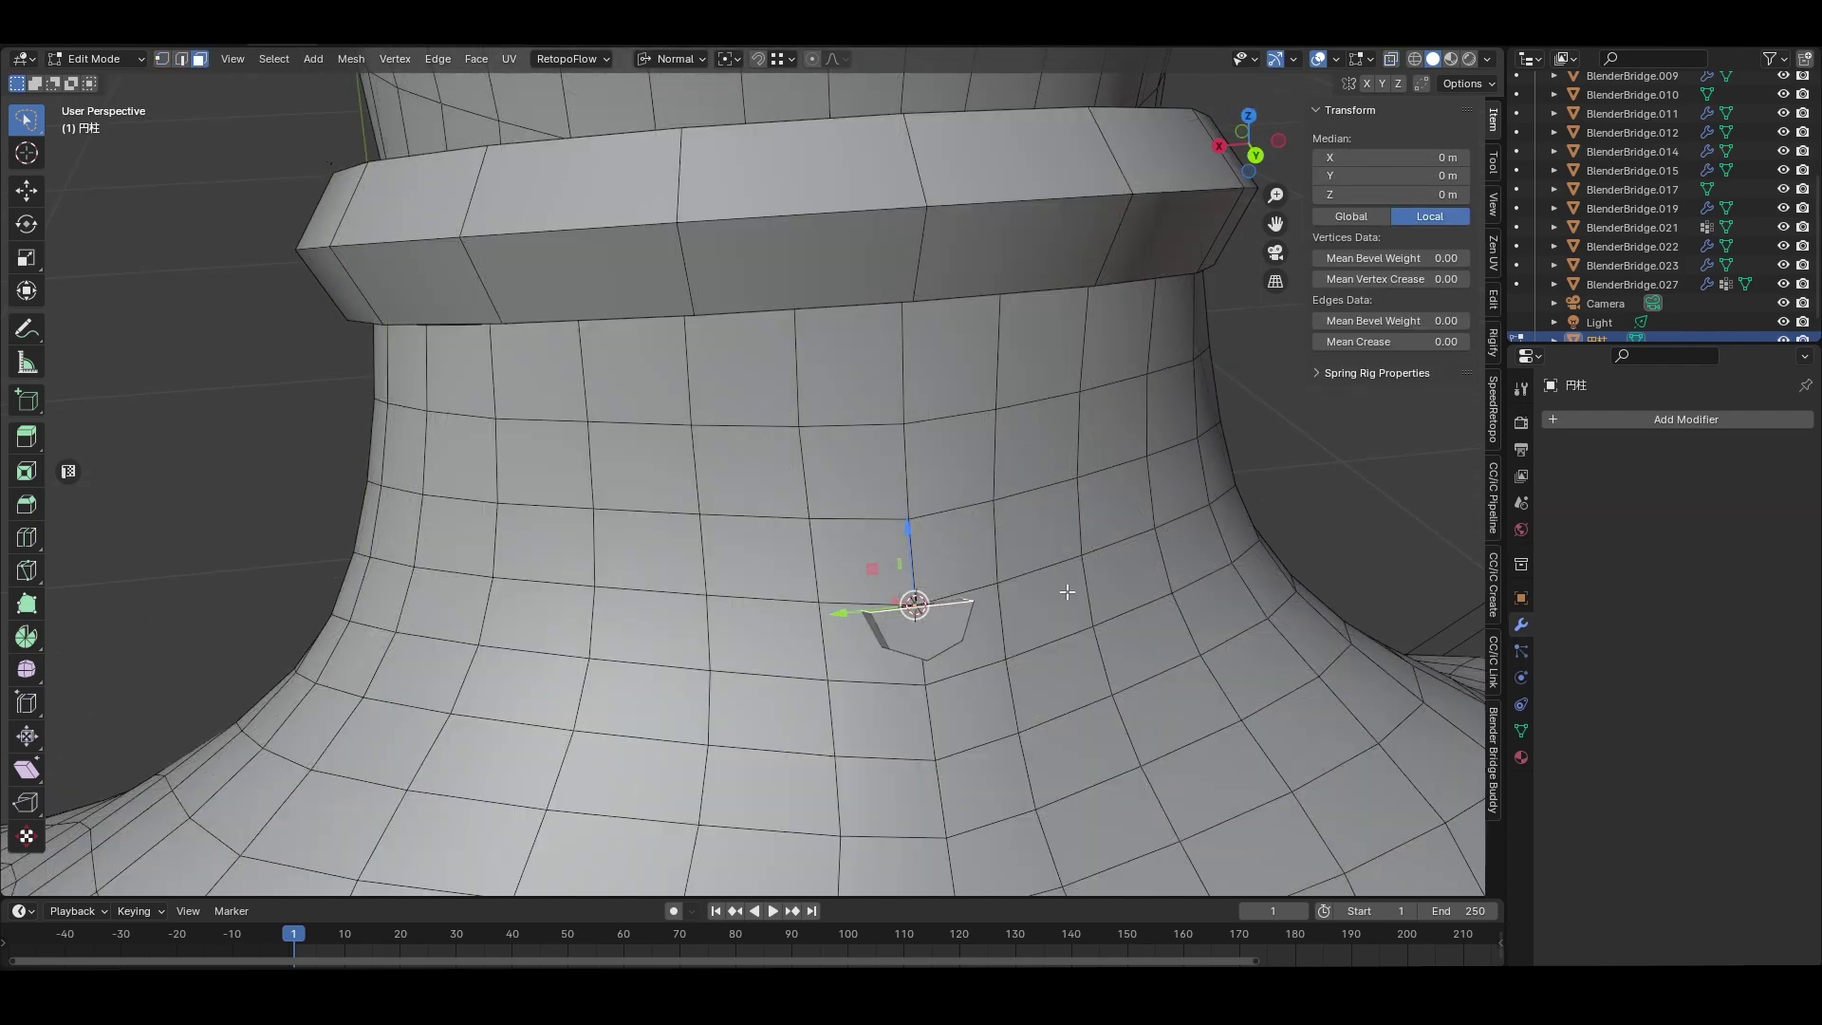
{"action": "key", "text": "alt+e"}
{"action": "left_click", "coordinate": [987, 563]}
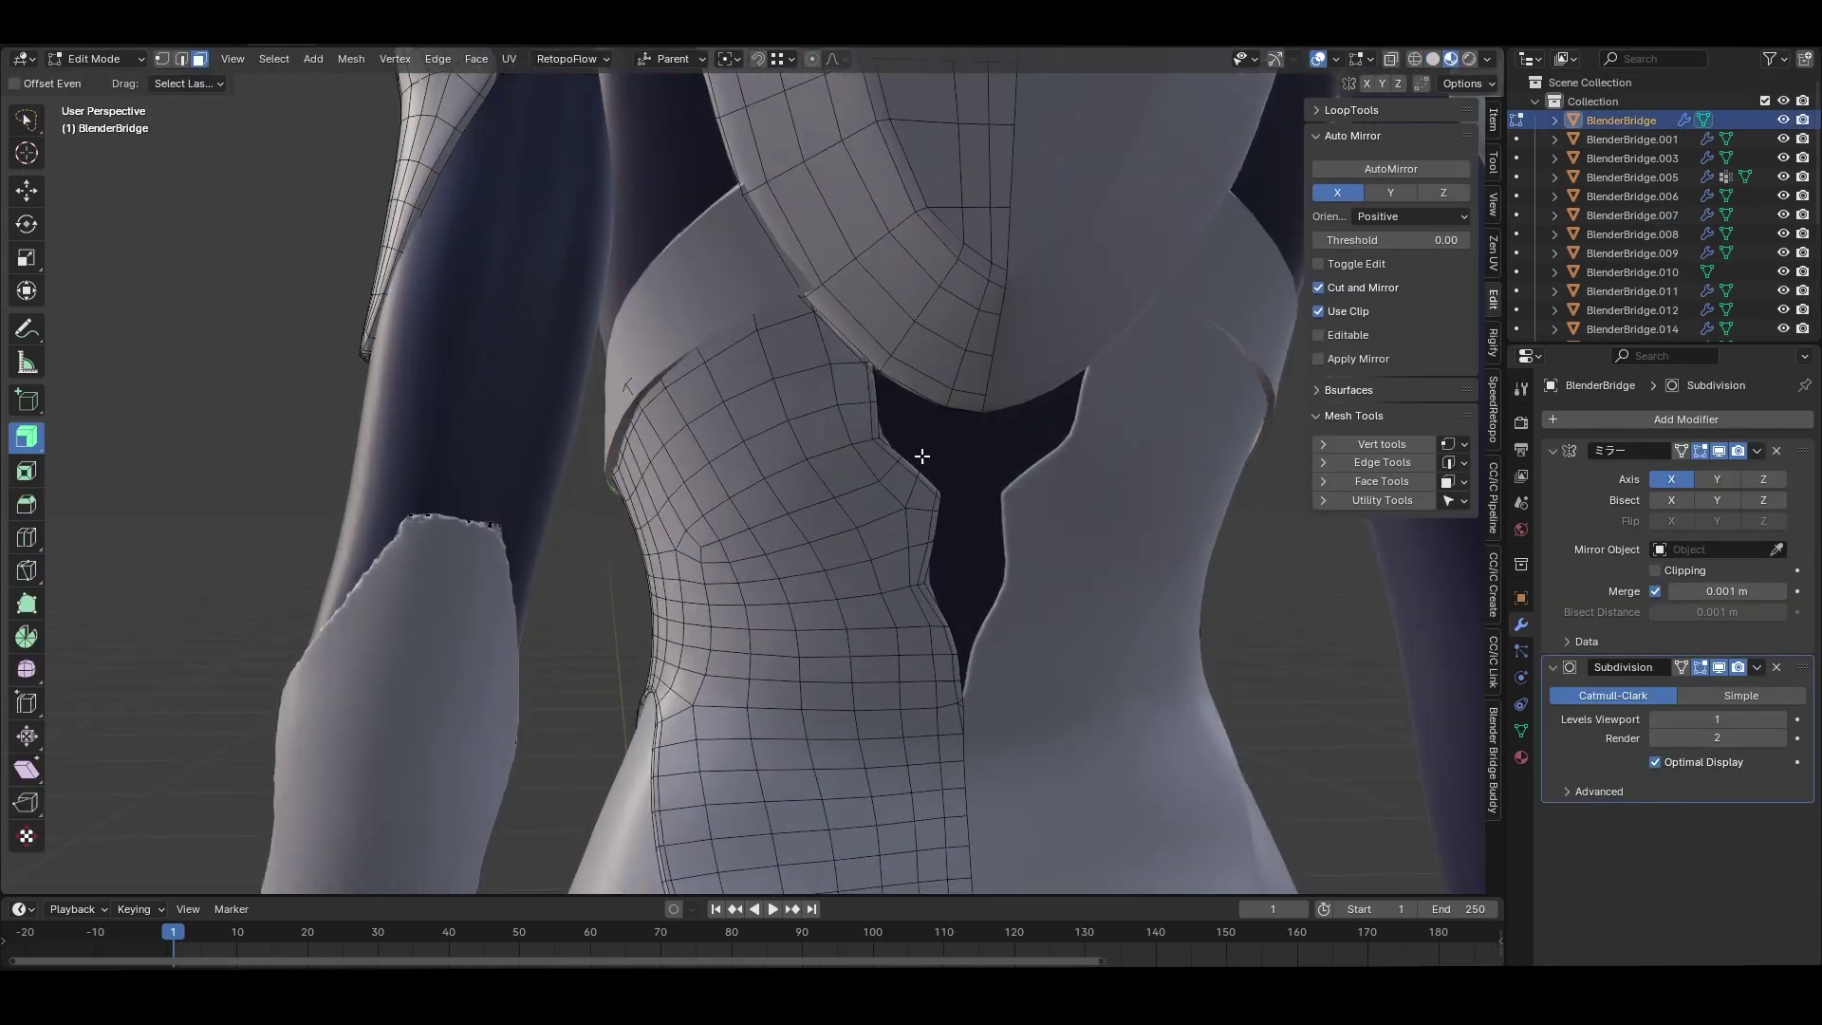
Add closely spaced supporting loops across the waist mesh at the inner corner of the stomach cutout.
{"action": "scroll", "coordinate": [923, 456], "scroll_direction": "up", "scroll_amount": 2}
{"action": "key", "text": "ctrl+r"}
{"action": "left_click", "coordinate": [888, 357]}
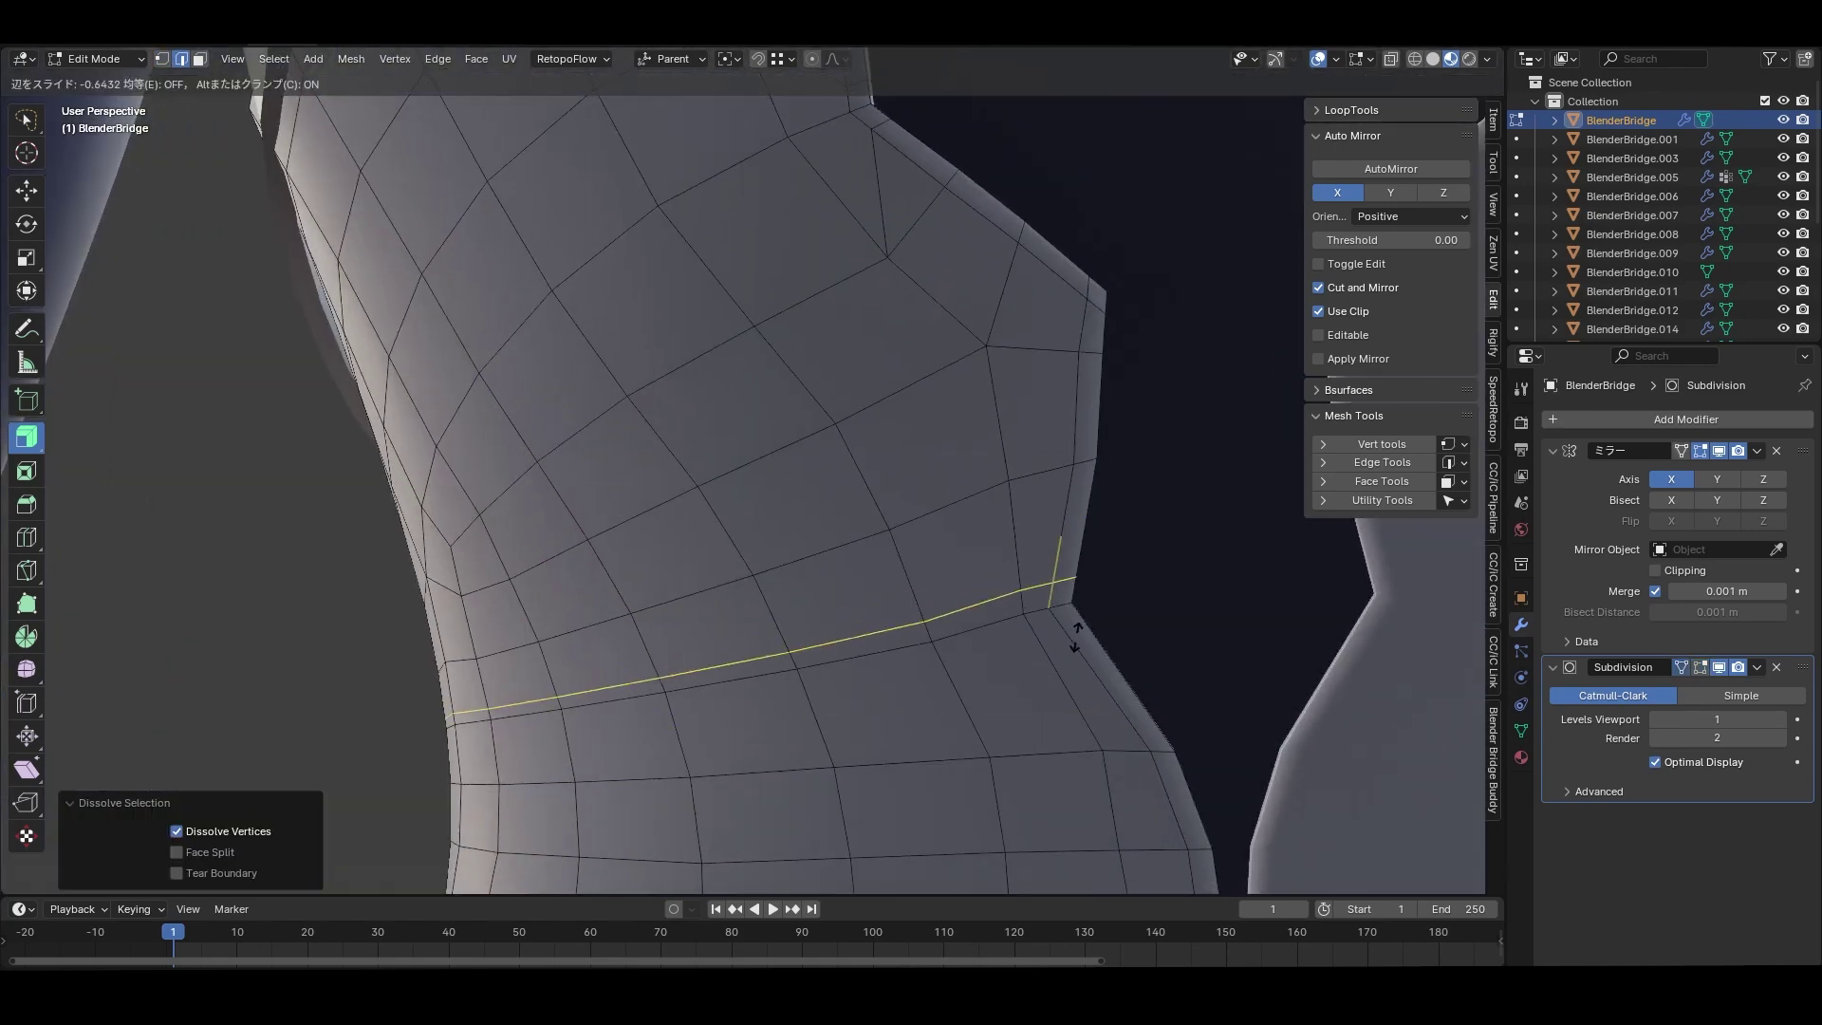
{"action": "left_click", "coordinate": [1055, 571]}
{"action": "key", "text": "1"}
{"action": "left_click", "coordinate": [1056, 586]}
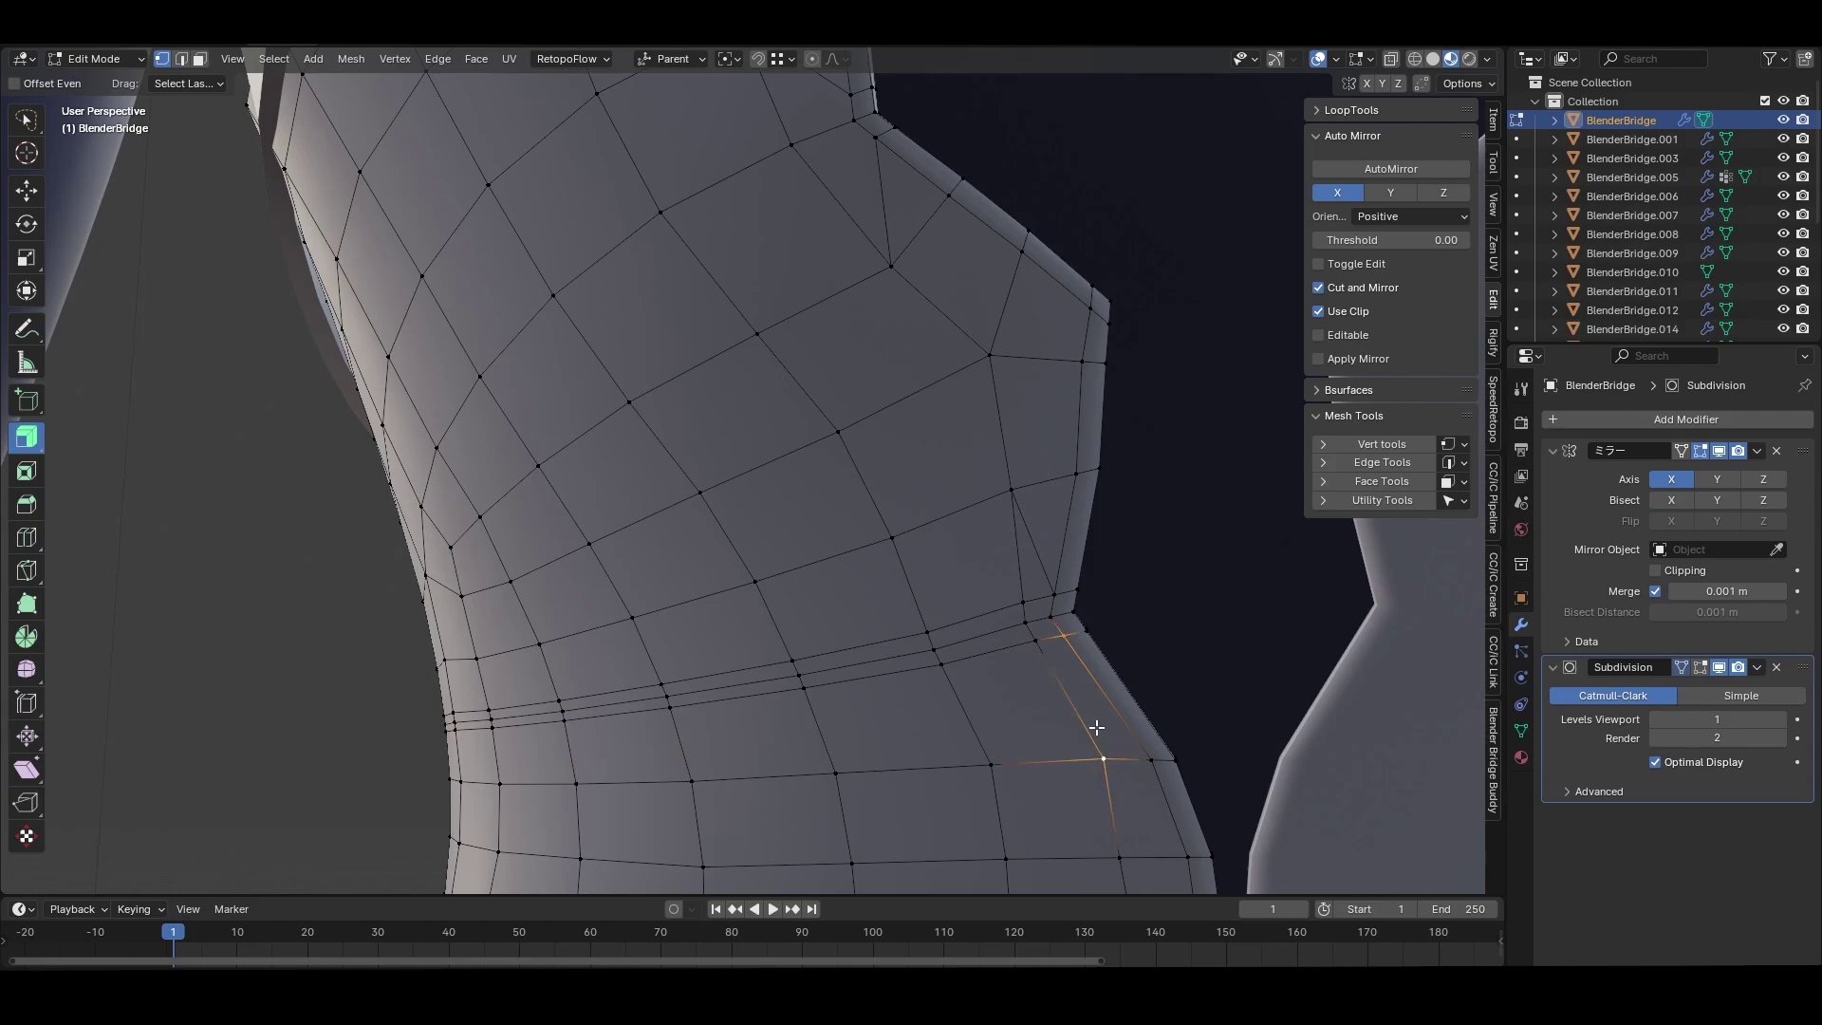
{"action": "left_click", "coordinate": [1057, 630], "text": "alt"}
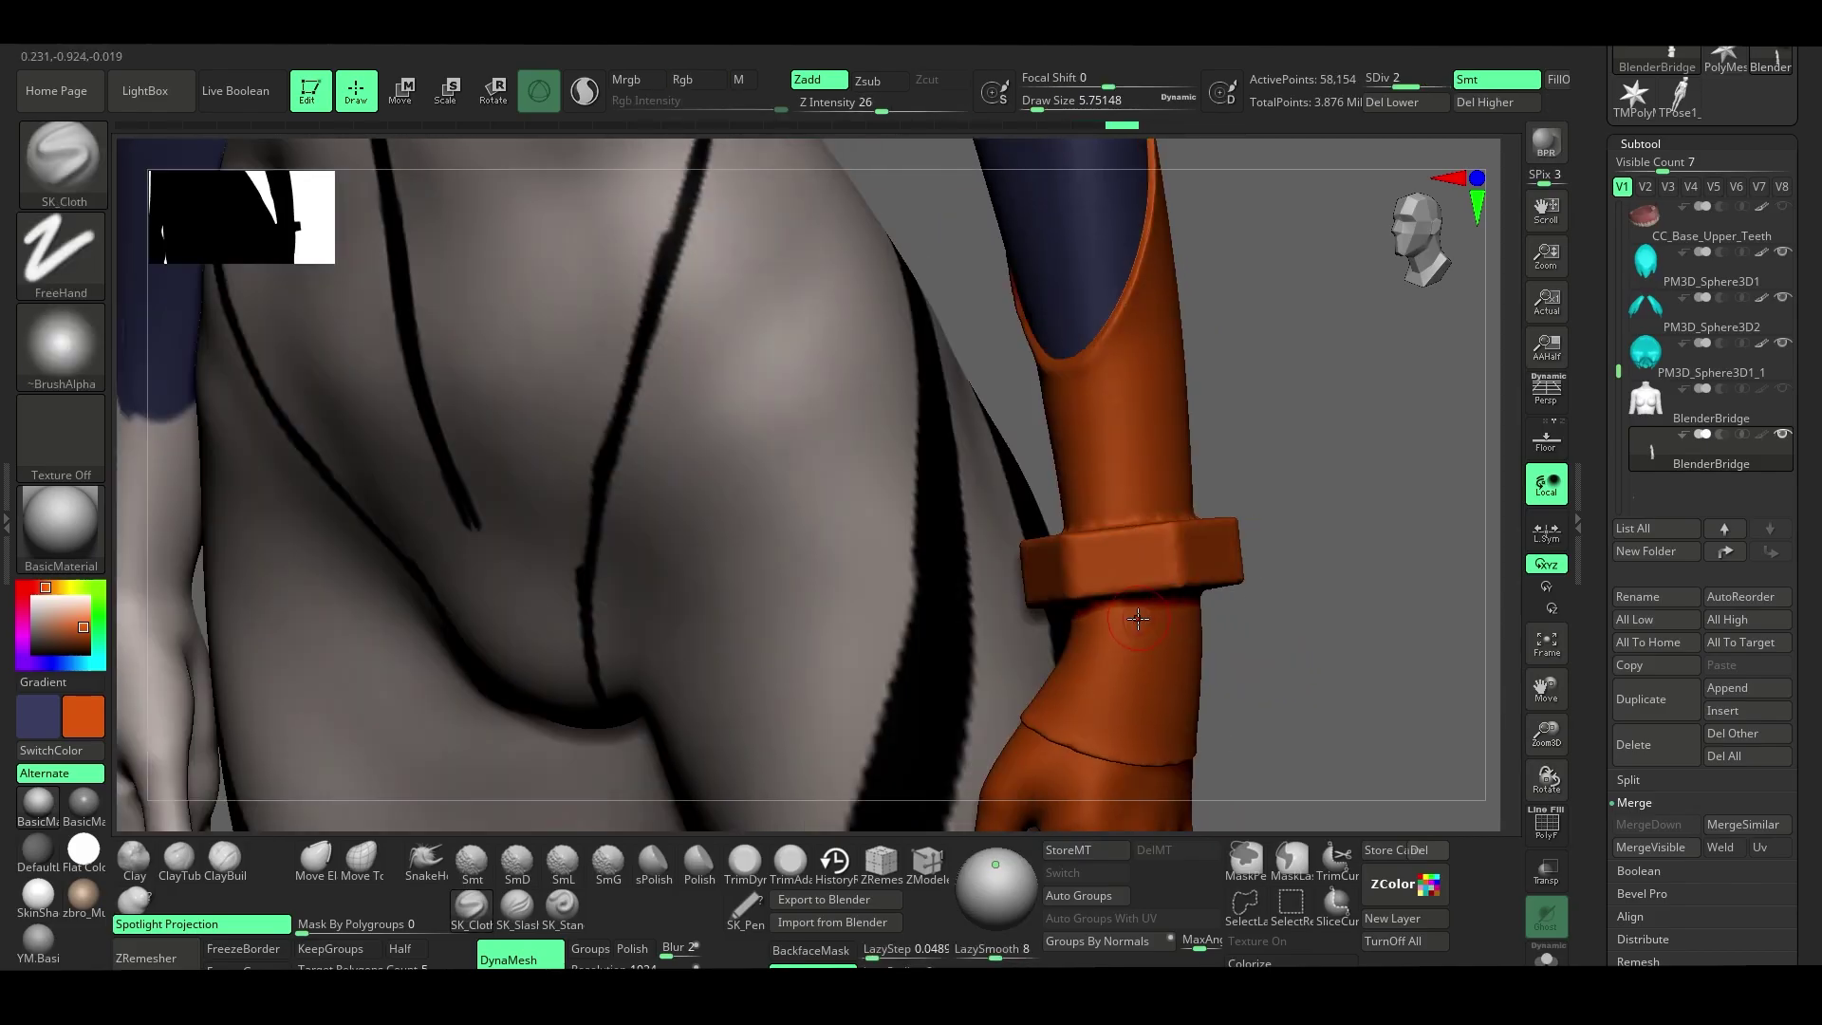
Switch to ZBrush and sculpt a diagonal fold on the orange glove's forearm with the Standard brush.
{"action": "mouse_move", "coordinate": [1138, 619]}
{"action": "right_mouse_down"}
{"action": "mouse_move", "coordinate": [1067, 626]}
{"action": "mouse_move", "coordinate": [1237, 609]}
{"action": "mouse_move", "coordinate": [1181, 527]}
{"action": "right_mouse_up"}
{"action": "key", "text": "b"}
{"action": "key", "text": "s"}
{"action": "key", "text": "t"}
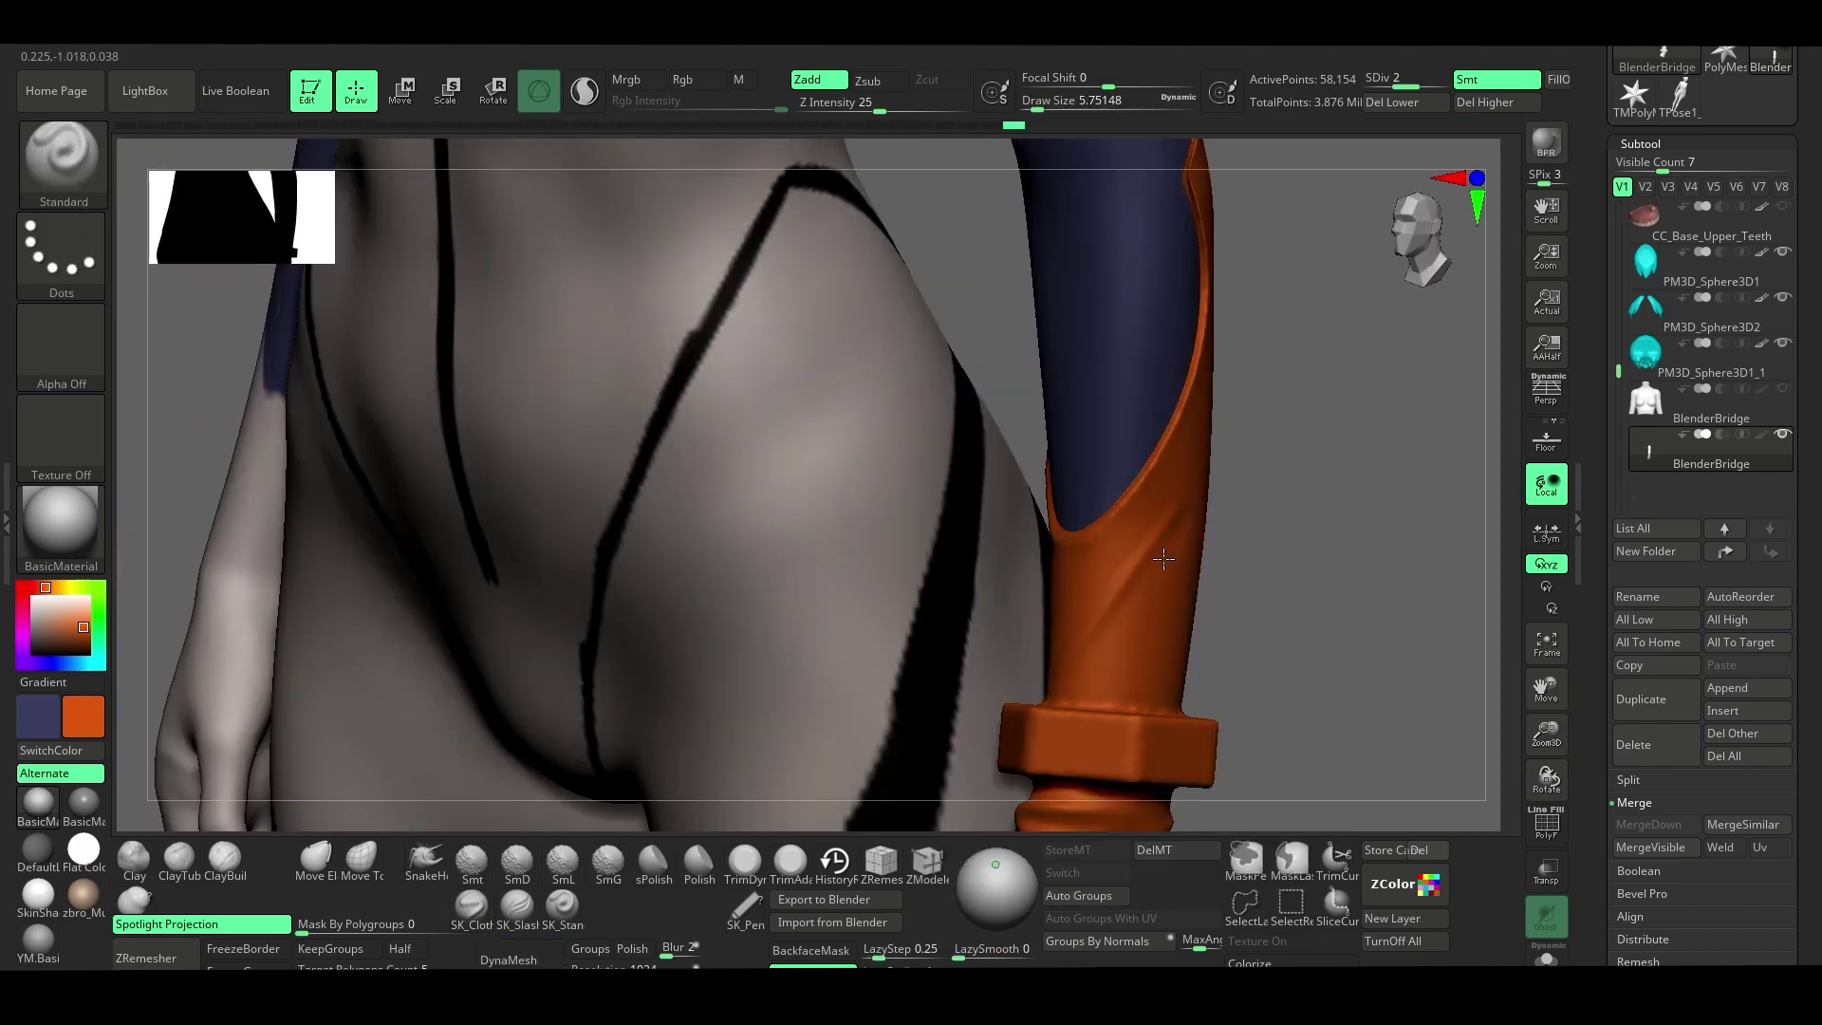
{"action": "mouse_move", "coordinate": [1111, 703]}
{"action": "right_mouse_down"}
{"action": "mouse_move", "coordinate": [1200, 553]}
{"action": "mouse_move", "coordinate": [1025, 565]}
{"action": "mouse_move", "coordinate": [1005, 553]}
{"action": "mouse_move", "coordinate": [1023, 535]}
{"action": "right_mouse_up"}
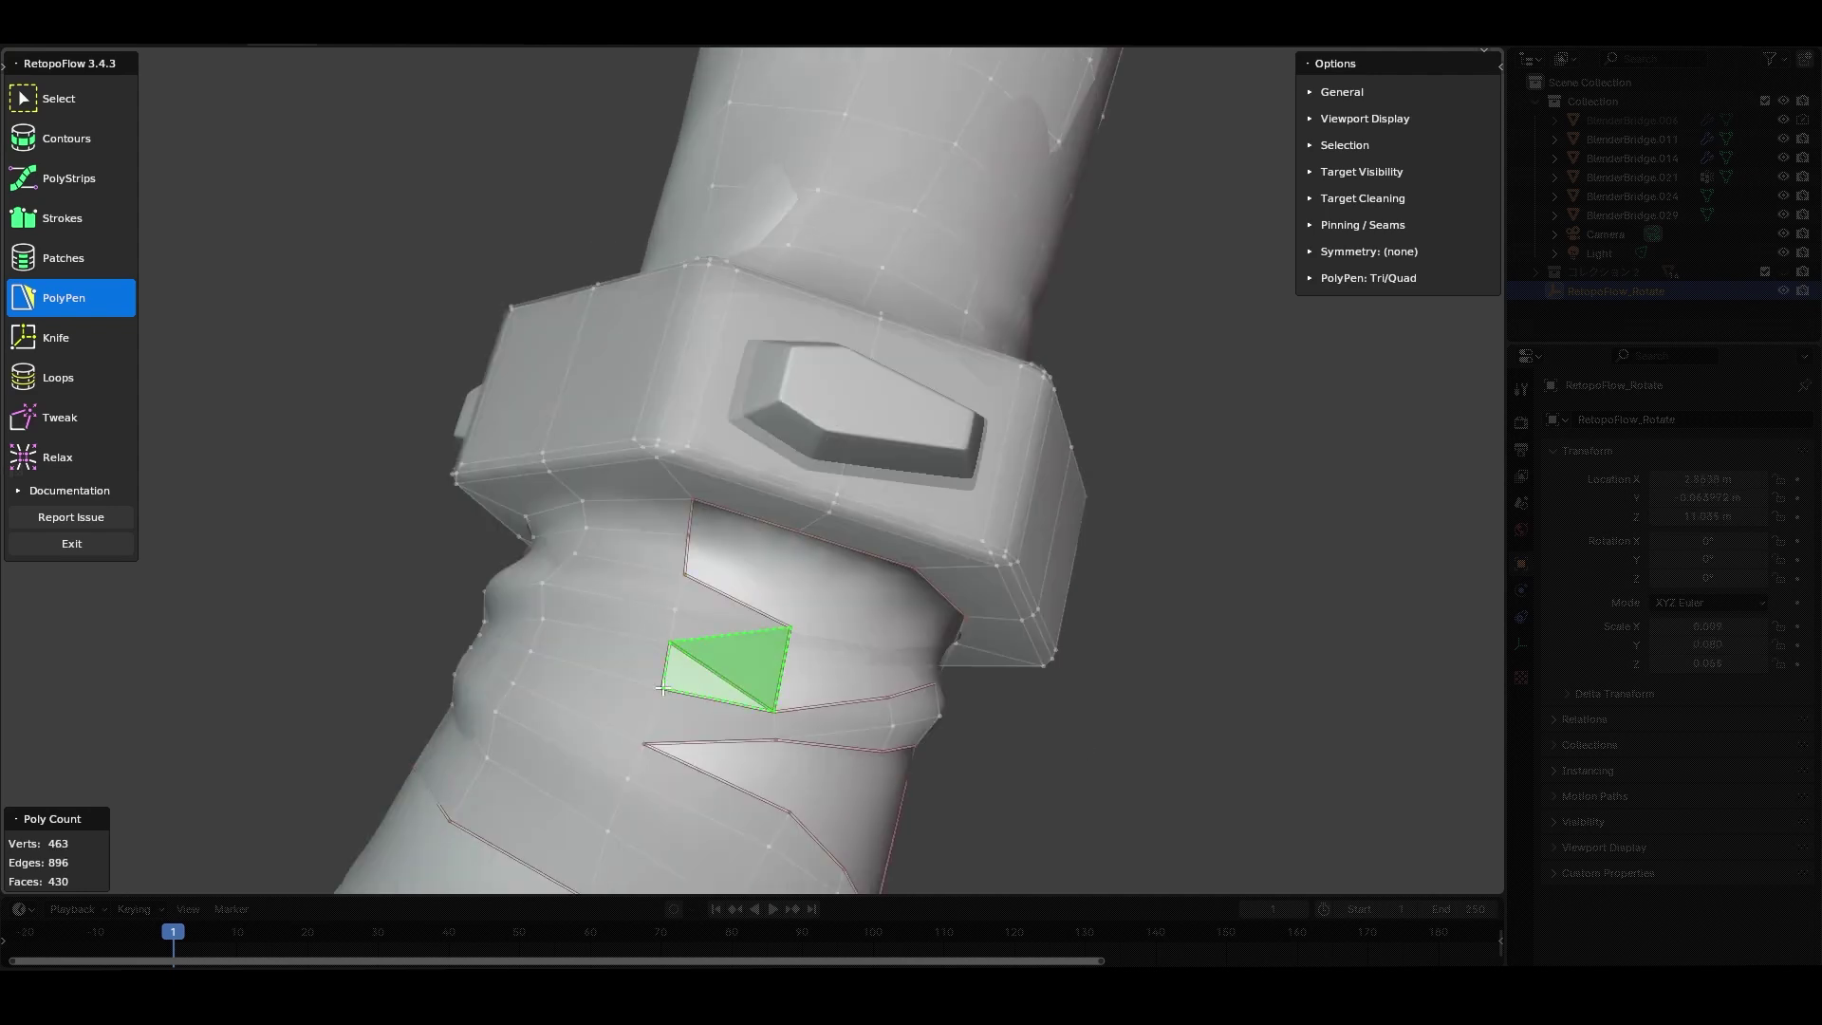
Switch to RetopoFlow in Blender and bridge the gap below the wrist cuff with a PolyPen face.
{"action": "middle_click_drag", "start_coordinate": [662, 688], "coordinate": [662, 404]}
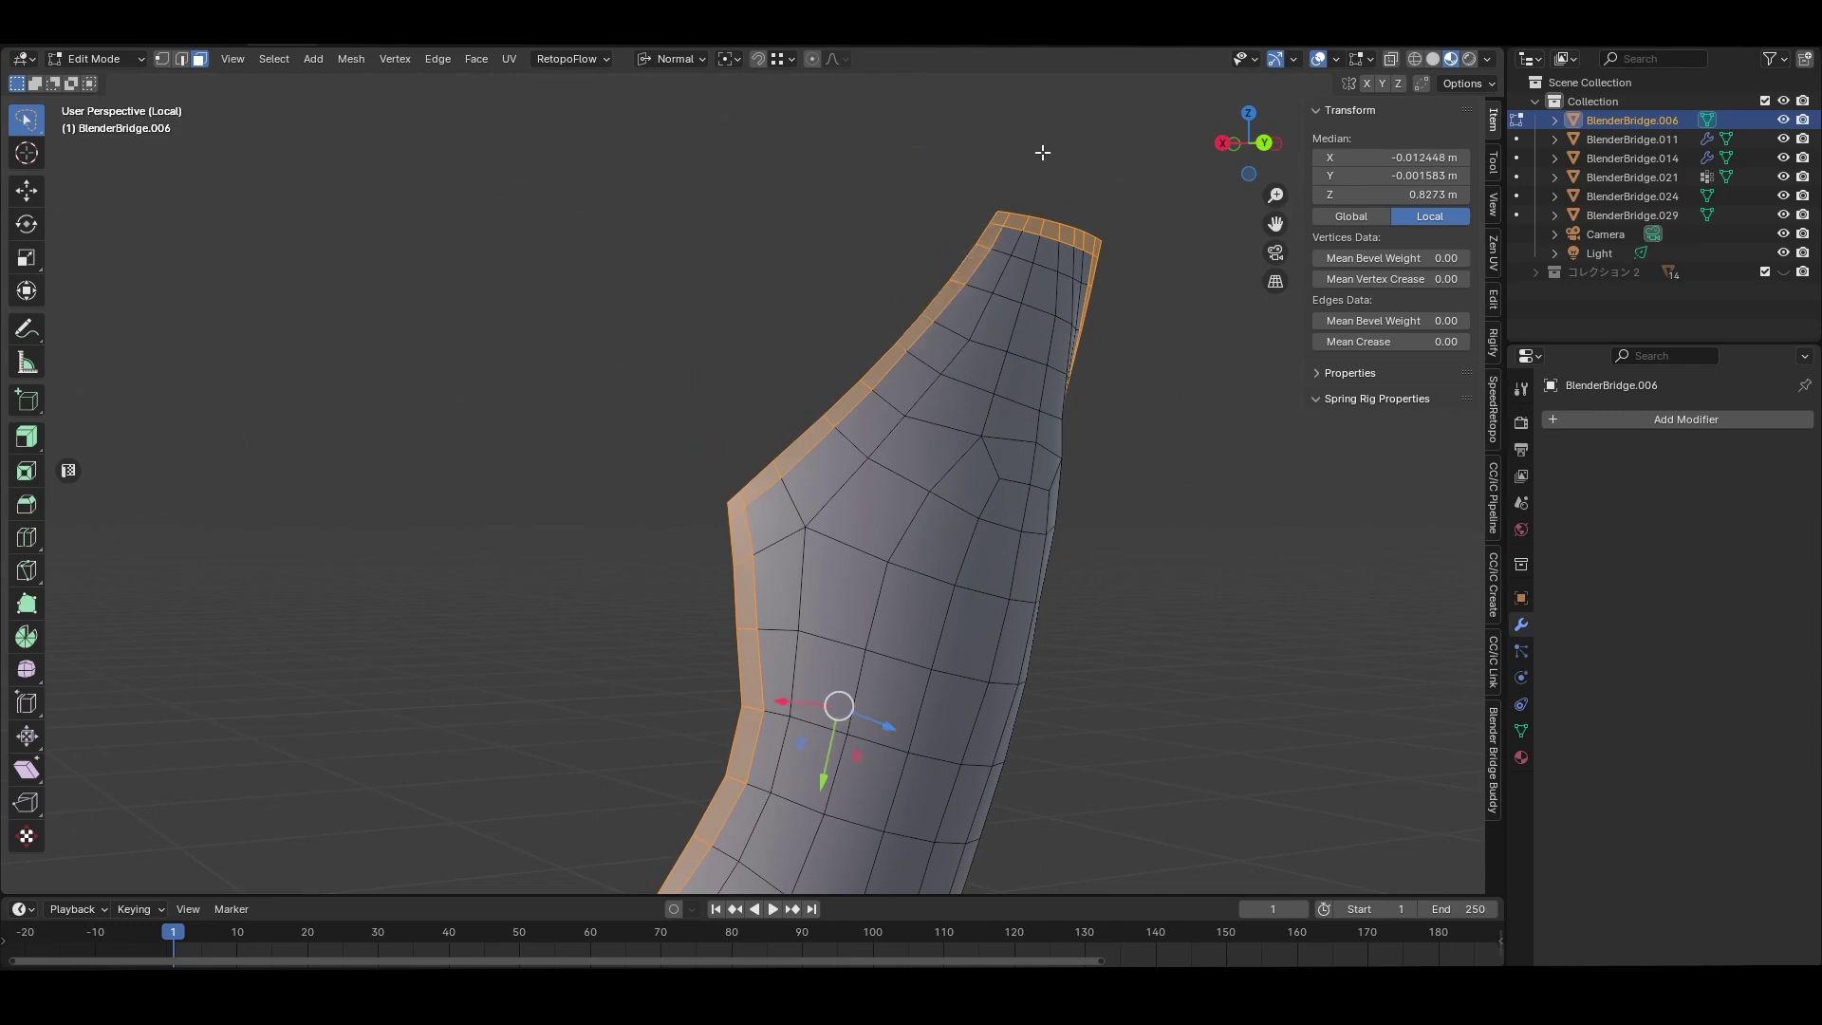
Lasso the tip of the sleeve's opening along with its border faces and apply a face operation.
{"action": "right_click_drag", "start_coordinate": [1022, 180], "coordinate": [1022, 180], "text": "ctrl"}
{"action": "scroll", "coordinate": [854, 570], "scroll_direction": "down", "scroll_amount": 3}
{"action": "scroll", "coordinate": [854, 570], "scroll_direction": "up", "scroll_amount": 6}
{"action": "middle_click_drag", "start_coordinate": [854, 569], "coordinate": [925, 667]}
{"action": "key", "text": "ctrl+f"}
{"action": "left_click", "coordinate": [767, 774]}
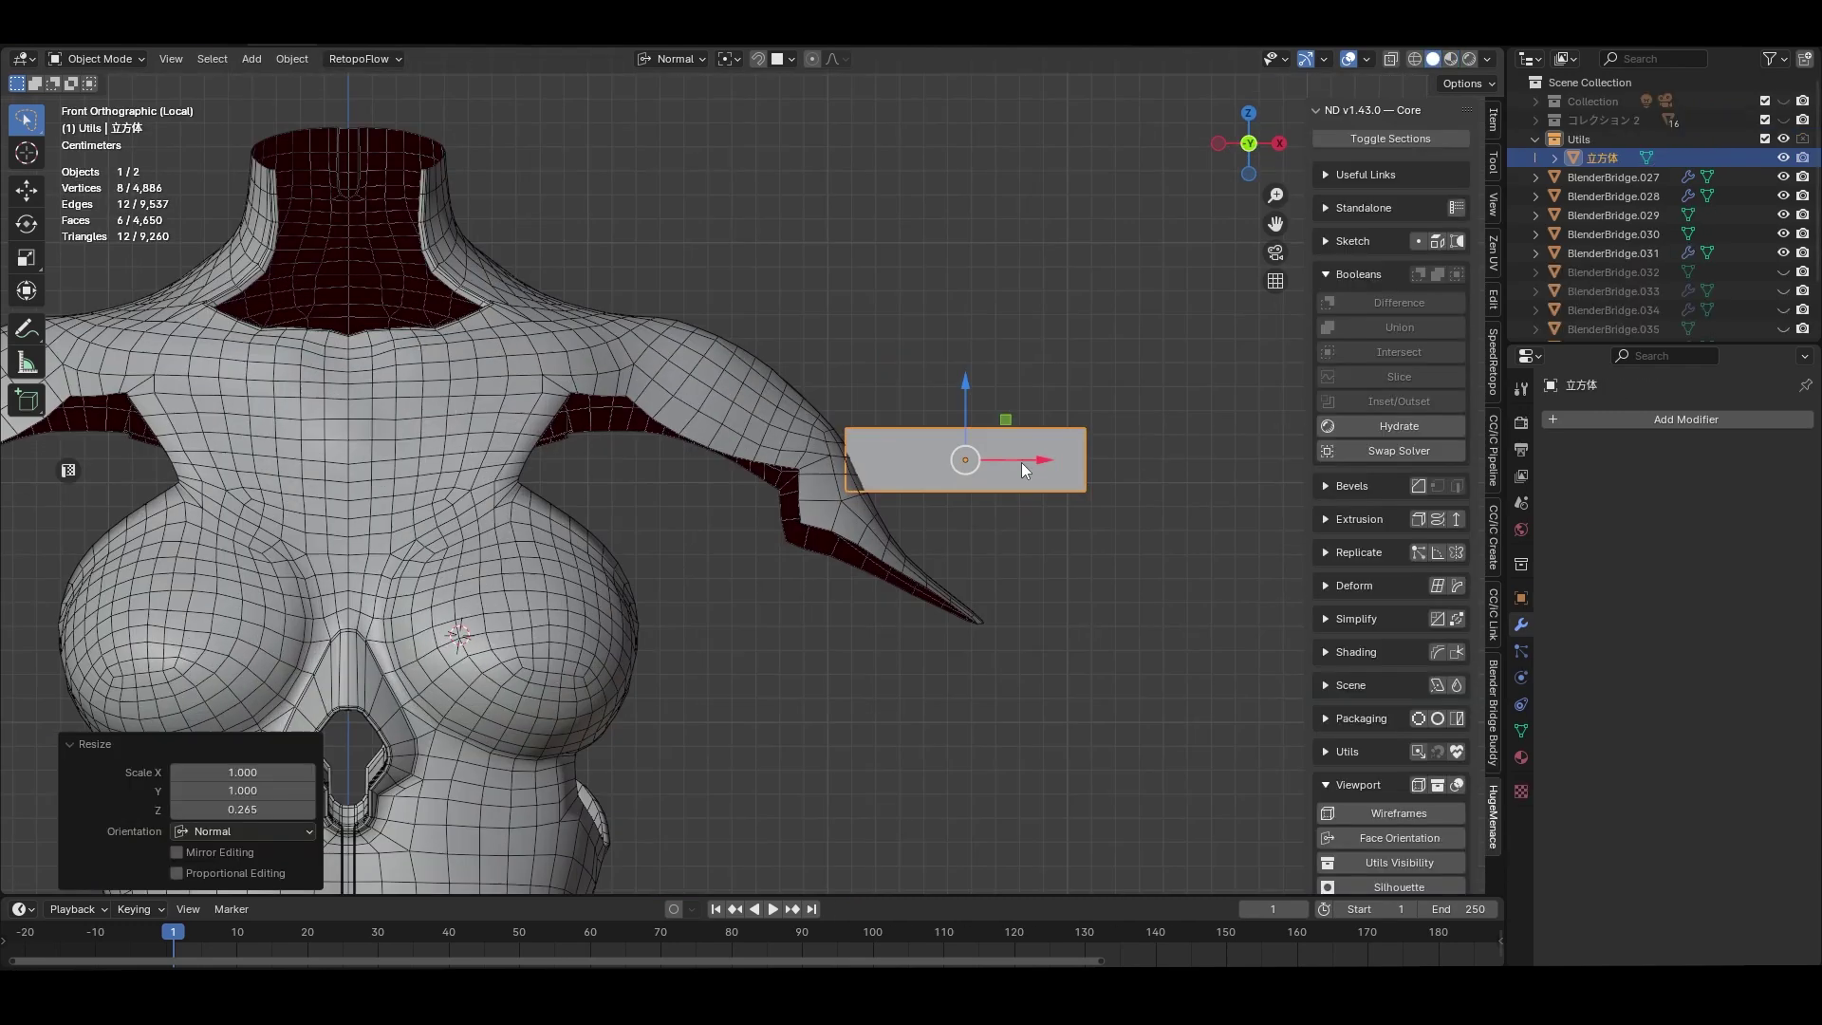
Rotate the flat cube 34.9° in front view and move it along its local Z toward the shoulder guard's tip.
{"action": "key", "text": "r"}
{"action": "left_click", "coordinate": [976, 465]}
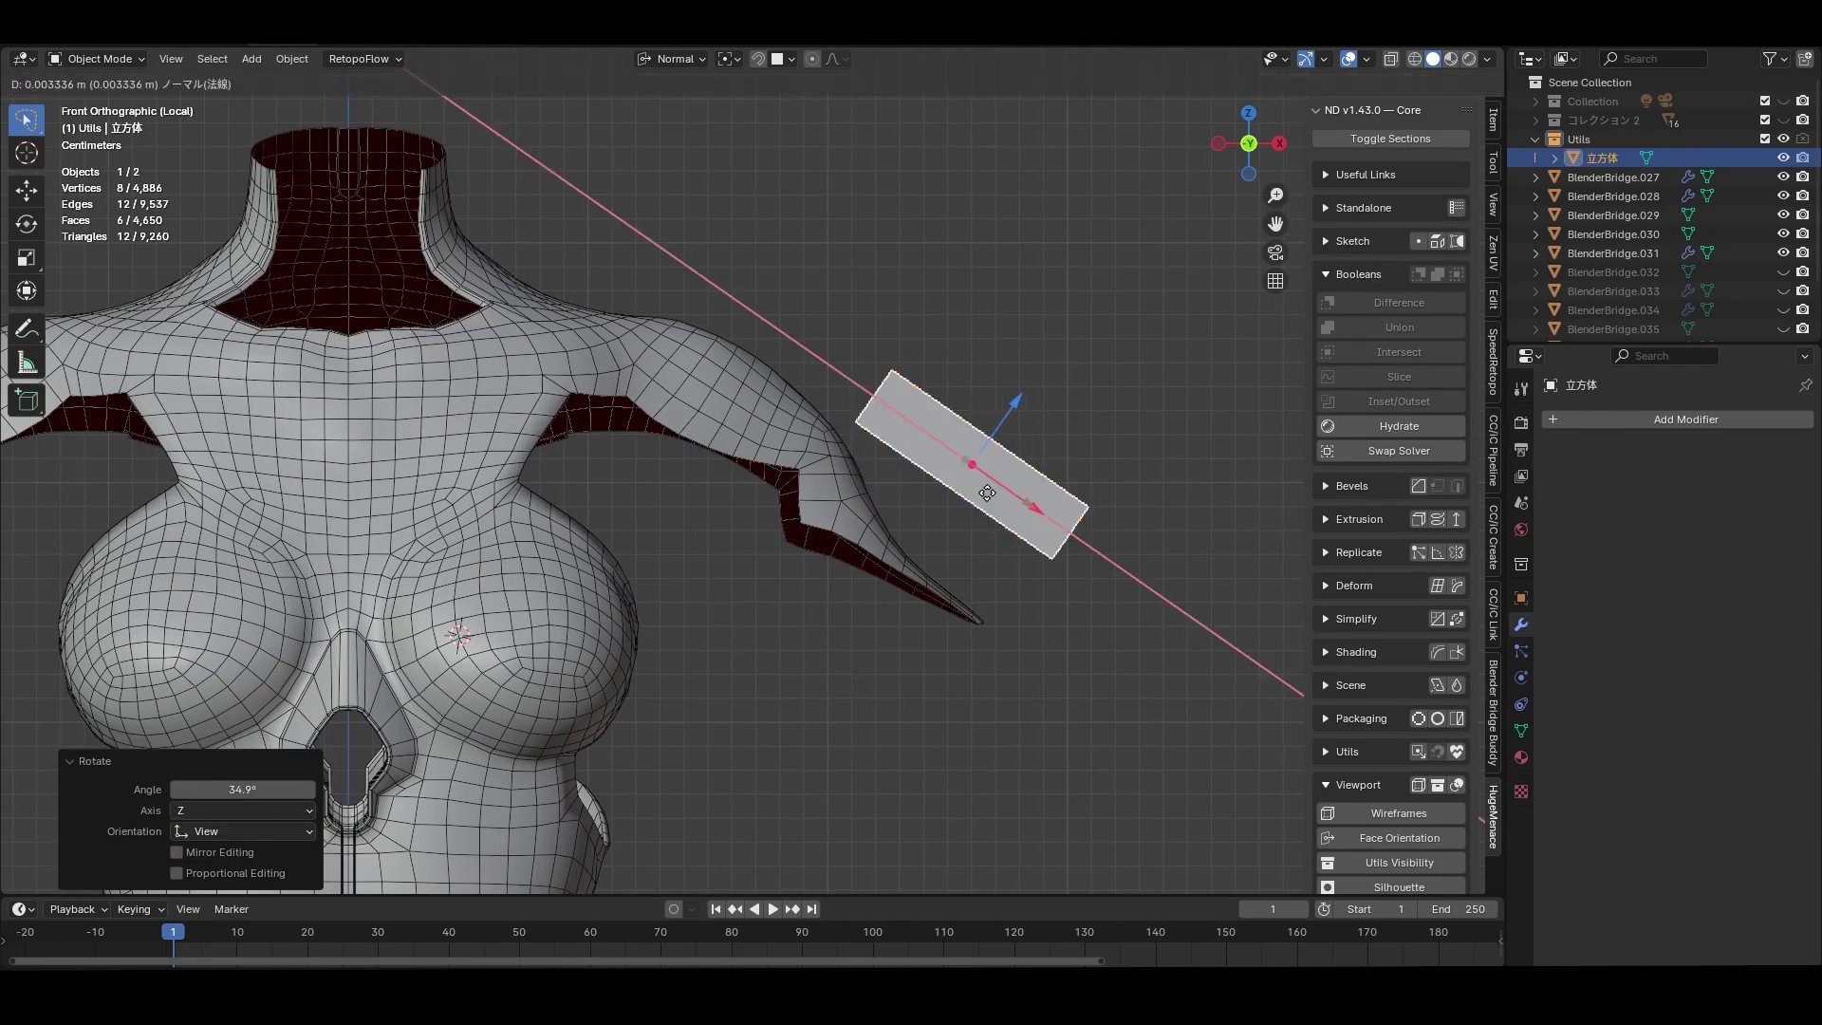
{"action": "key", "text": "g"}
{"action": "key", "text": "z"}
{"action": "key", "text": "z"}
{"action": "left_click", "coordinate": [1101, 590]}
Move the cube along its local Y to centre it on the shoulder guard's tip.
{"action": "middle_click_drag", "start_coordinate": [1011, 550], "coordinate": [794, 685]}
{"action": "key", "text": "g"}
{"action": "key", "text": "y"}
{"action": "key", "text": "y"}
{"action": "left_click", "coordinate": [806, 688]}
{"action": "key", "text": "s"}
{"action": "key", "text": "y"}
{"action": "key", "text": "y"}
{"action": "right_click", "coordinate": [852, 699]}
Move the cube along its local Z so it sinks into the shoulder guard's outer surface.
{"action": "key", "text": "g"}
{"action": "key", "text": "z"}
{"action": "key", "text": "z"}
{"action": "middle_click_drag", "start_coordinate": [893, 617], "coordinate": [989, 657]}
{"action": "left_click", "coordinate": [797, 724]}
Add two loop cuts across the length of the cutter cube.
{"action": "key", "text": "Tab"}
{"action": "key", "text": "ctrl+r"}
{"action": "left_click", "coordinate": [786, 626]}
{"action": "left_click", "coordinate": [787, 626]}
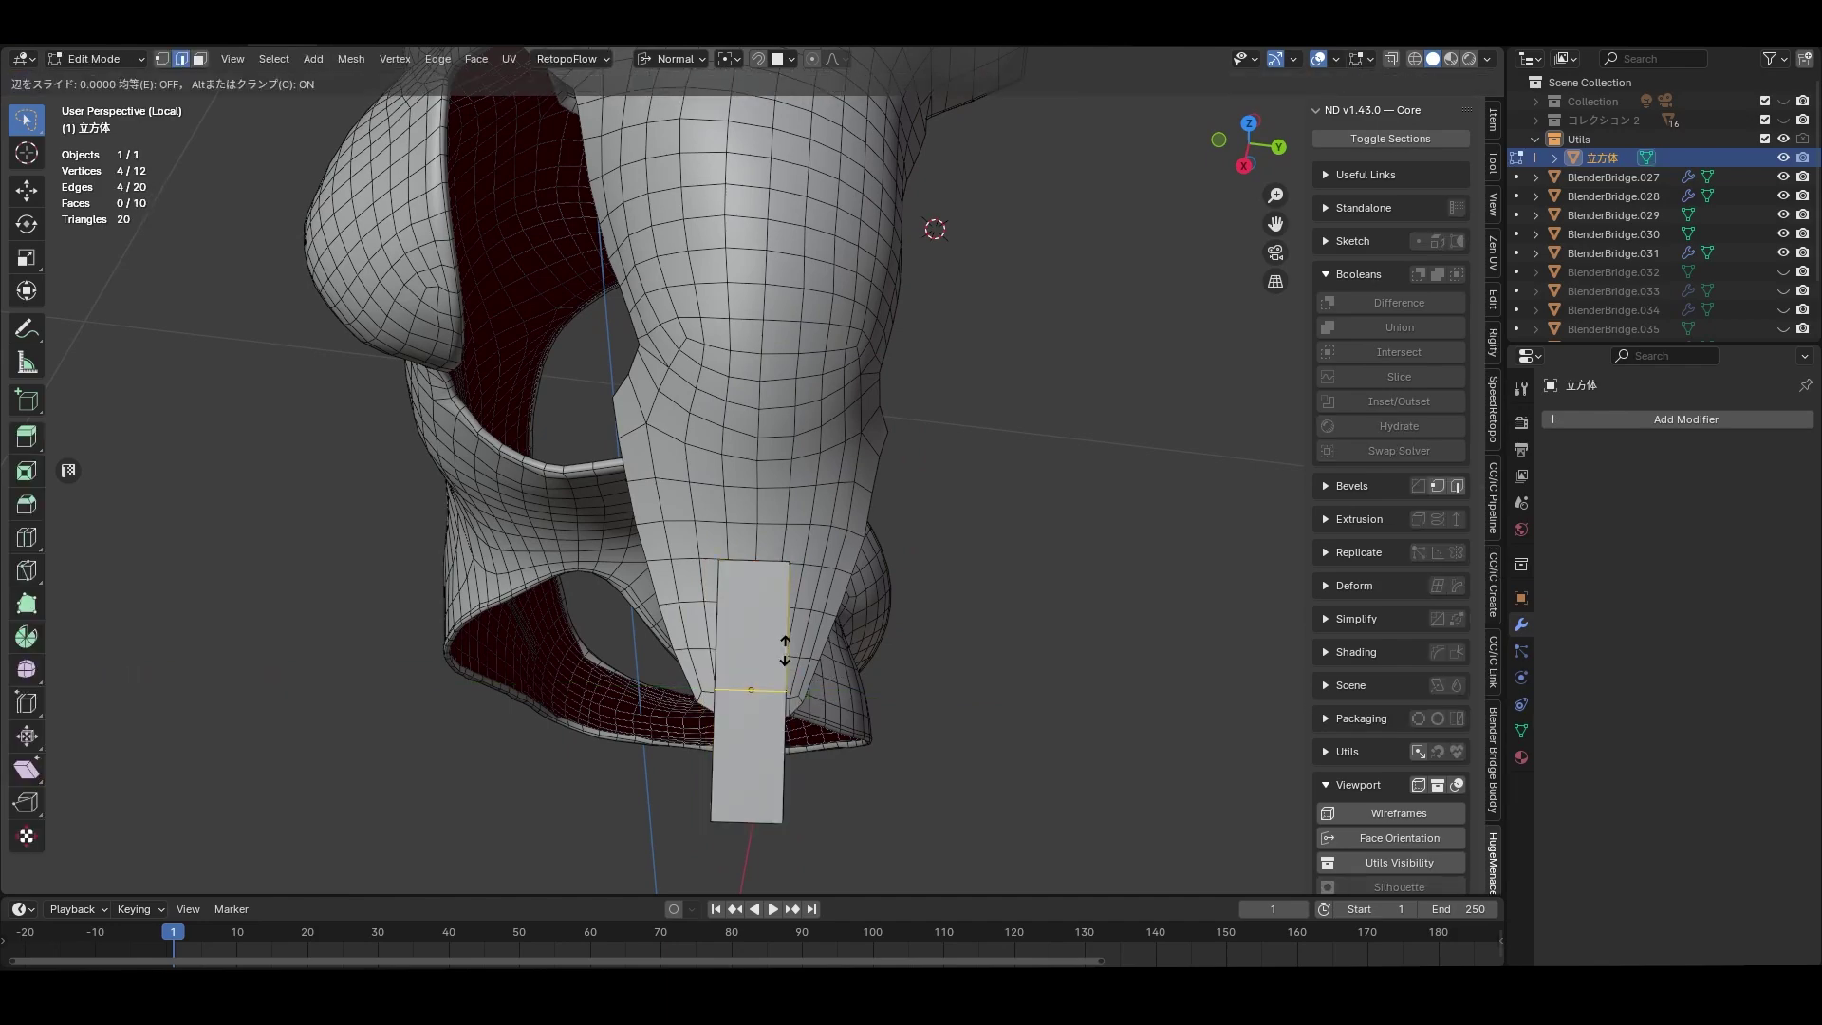
{"action": "key", "text": "ctrl+r"}
{"action": "left_click", "coordinate": [786, 641]}
{"action": "left_click", "coordinate": [787, 641]}
Select the cutter cube's lower end faces in X-ray and scale them narrower along local Y.
{"action": "key", "text": "alt+z"}
{"action": "key", "text": "3"}
{"action": "left_click_drag", "start_coordinate": [684, 664], "coordinate": [825, 844]}
{"action": "middle_click_drag", "start_coordinate": [826, 845], "coordinate": [1078, 642]}
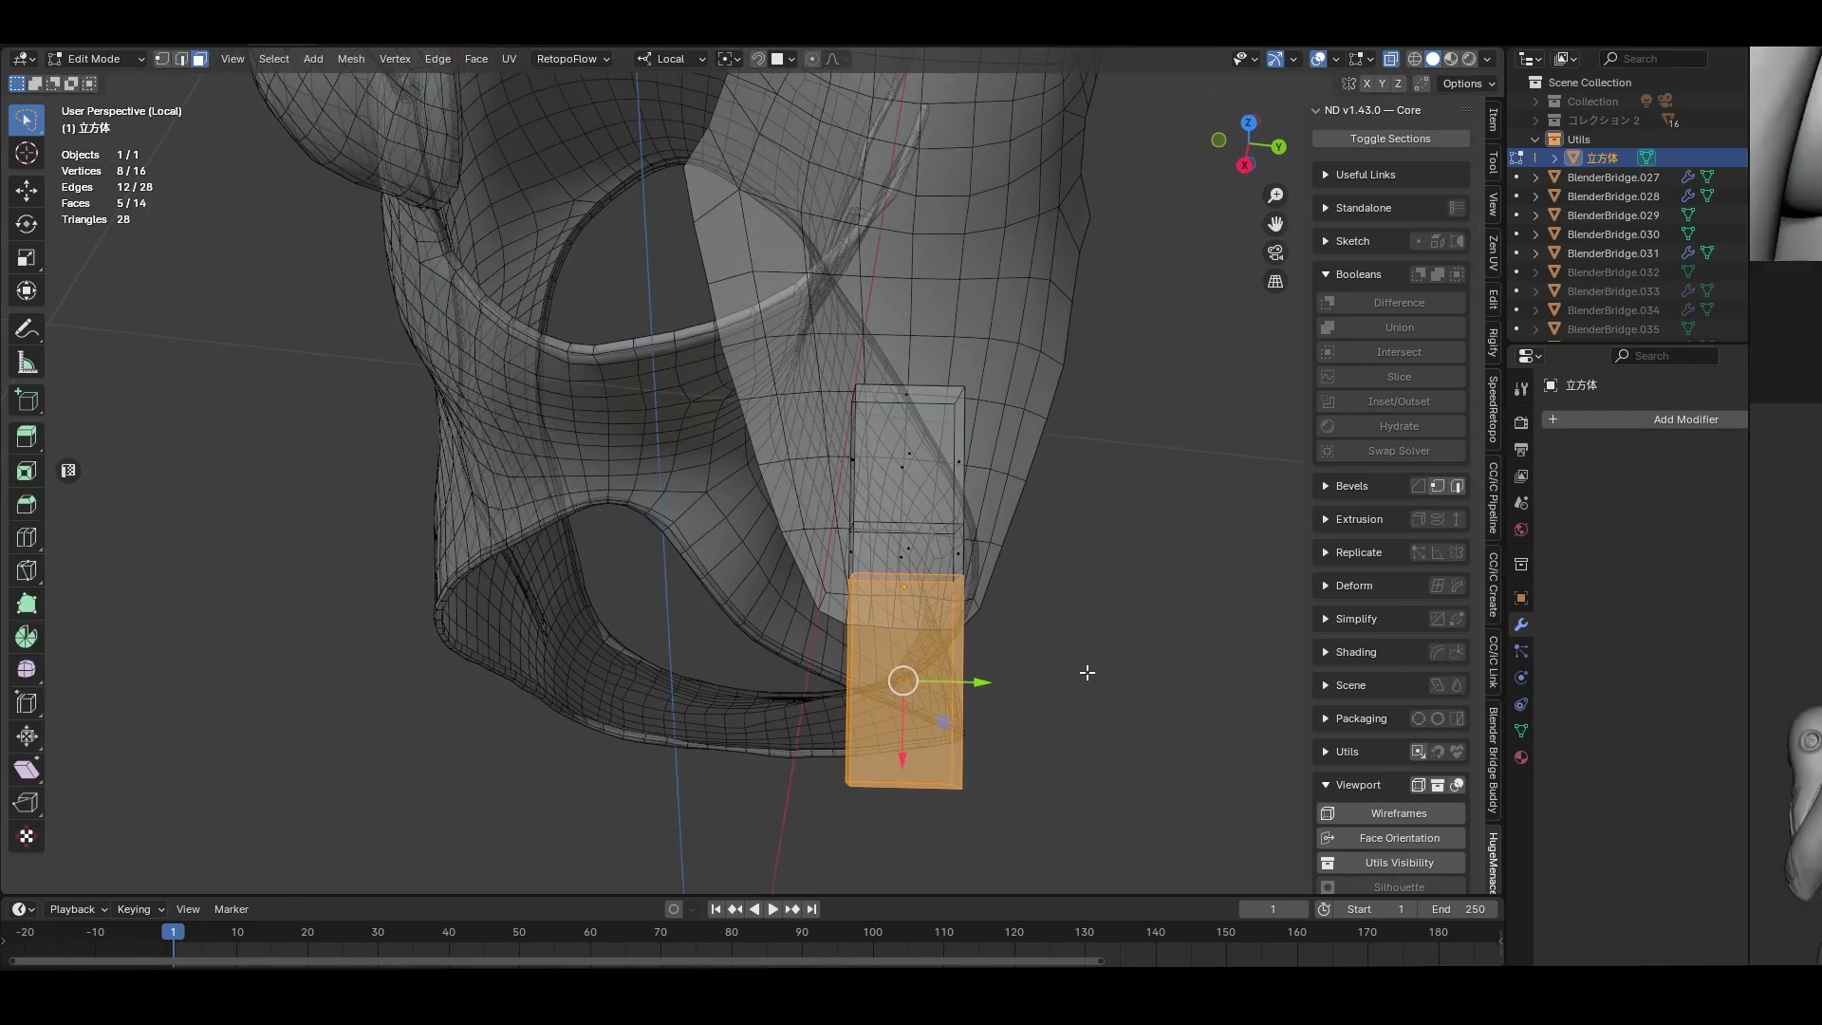
{"action": "key", "text": "s"}
{"action": "key", "text": "y"}
{"action": "key", "text": "y"}
{"action": "left_click", "coordinate": [1085, 651]}
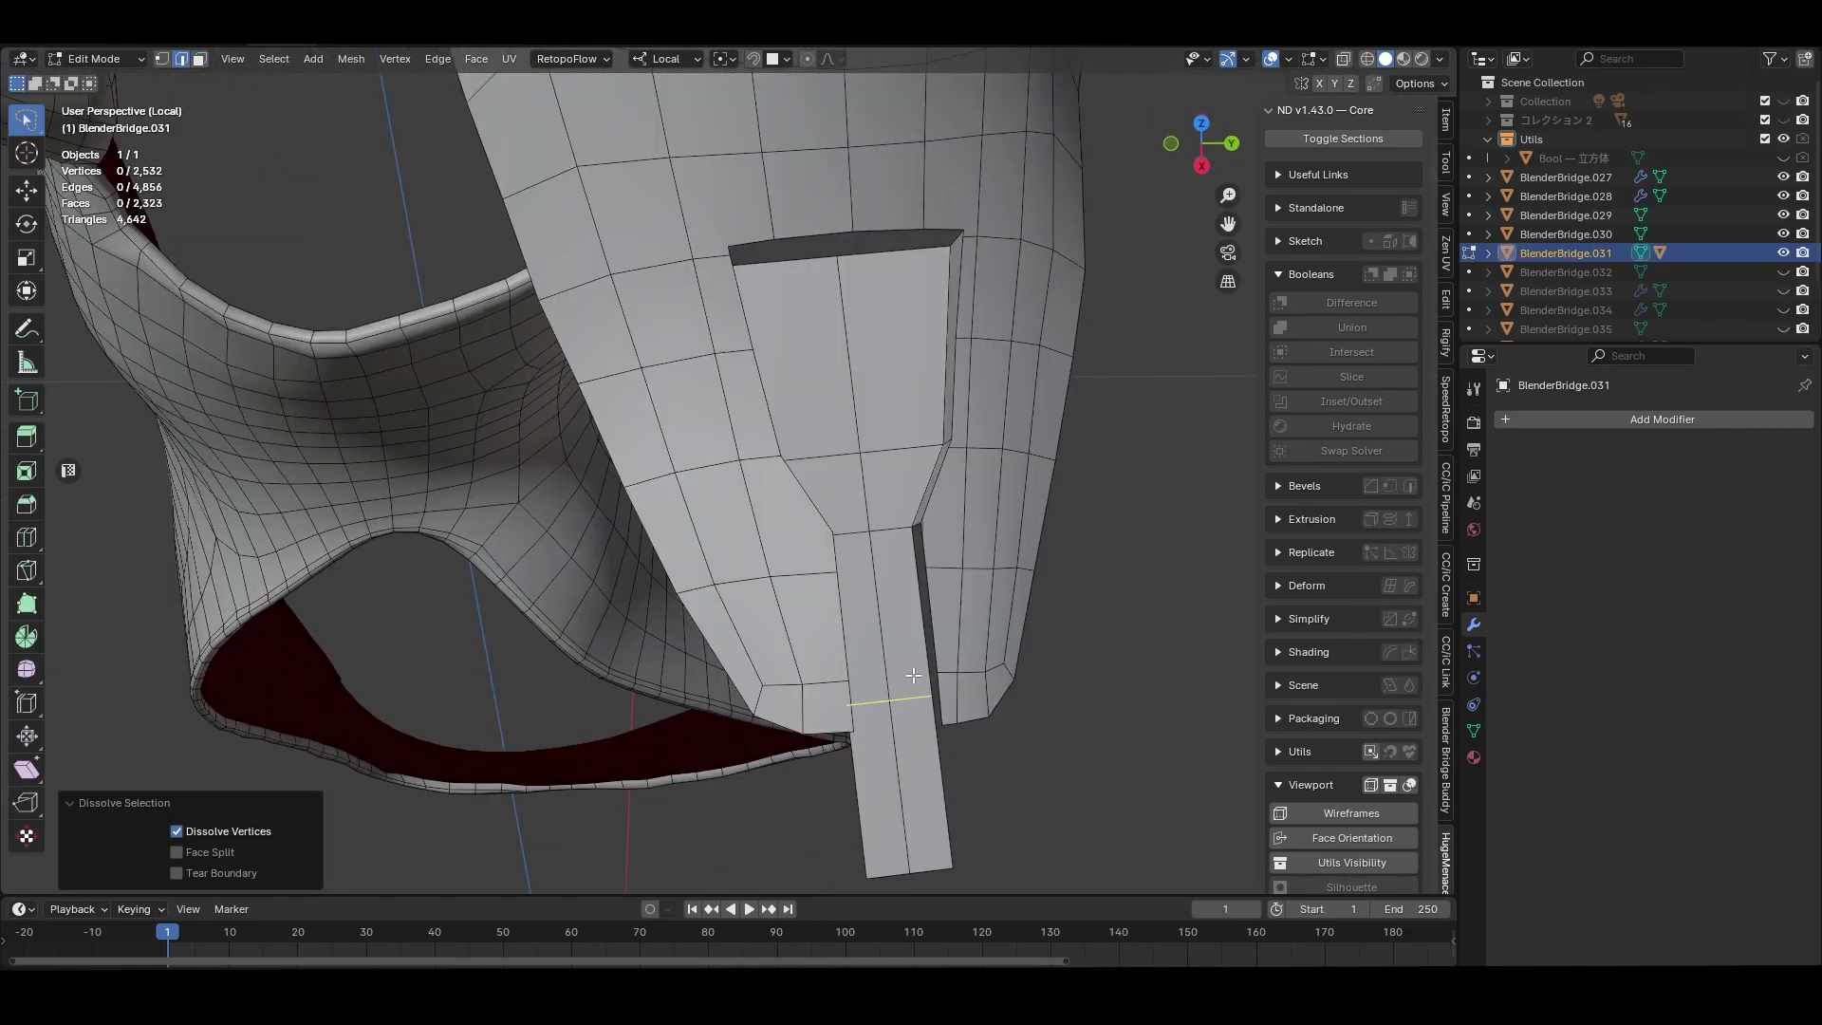
Remove the selected edges in the shoulder guard's recess and merge the surplus vertex at its upper border.
{"action": "key", "text": "x"}
{"action": "left_click", "coordinate": [970, 791]}
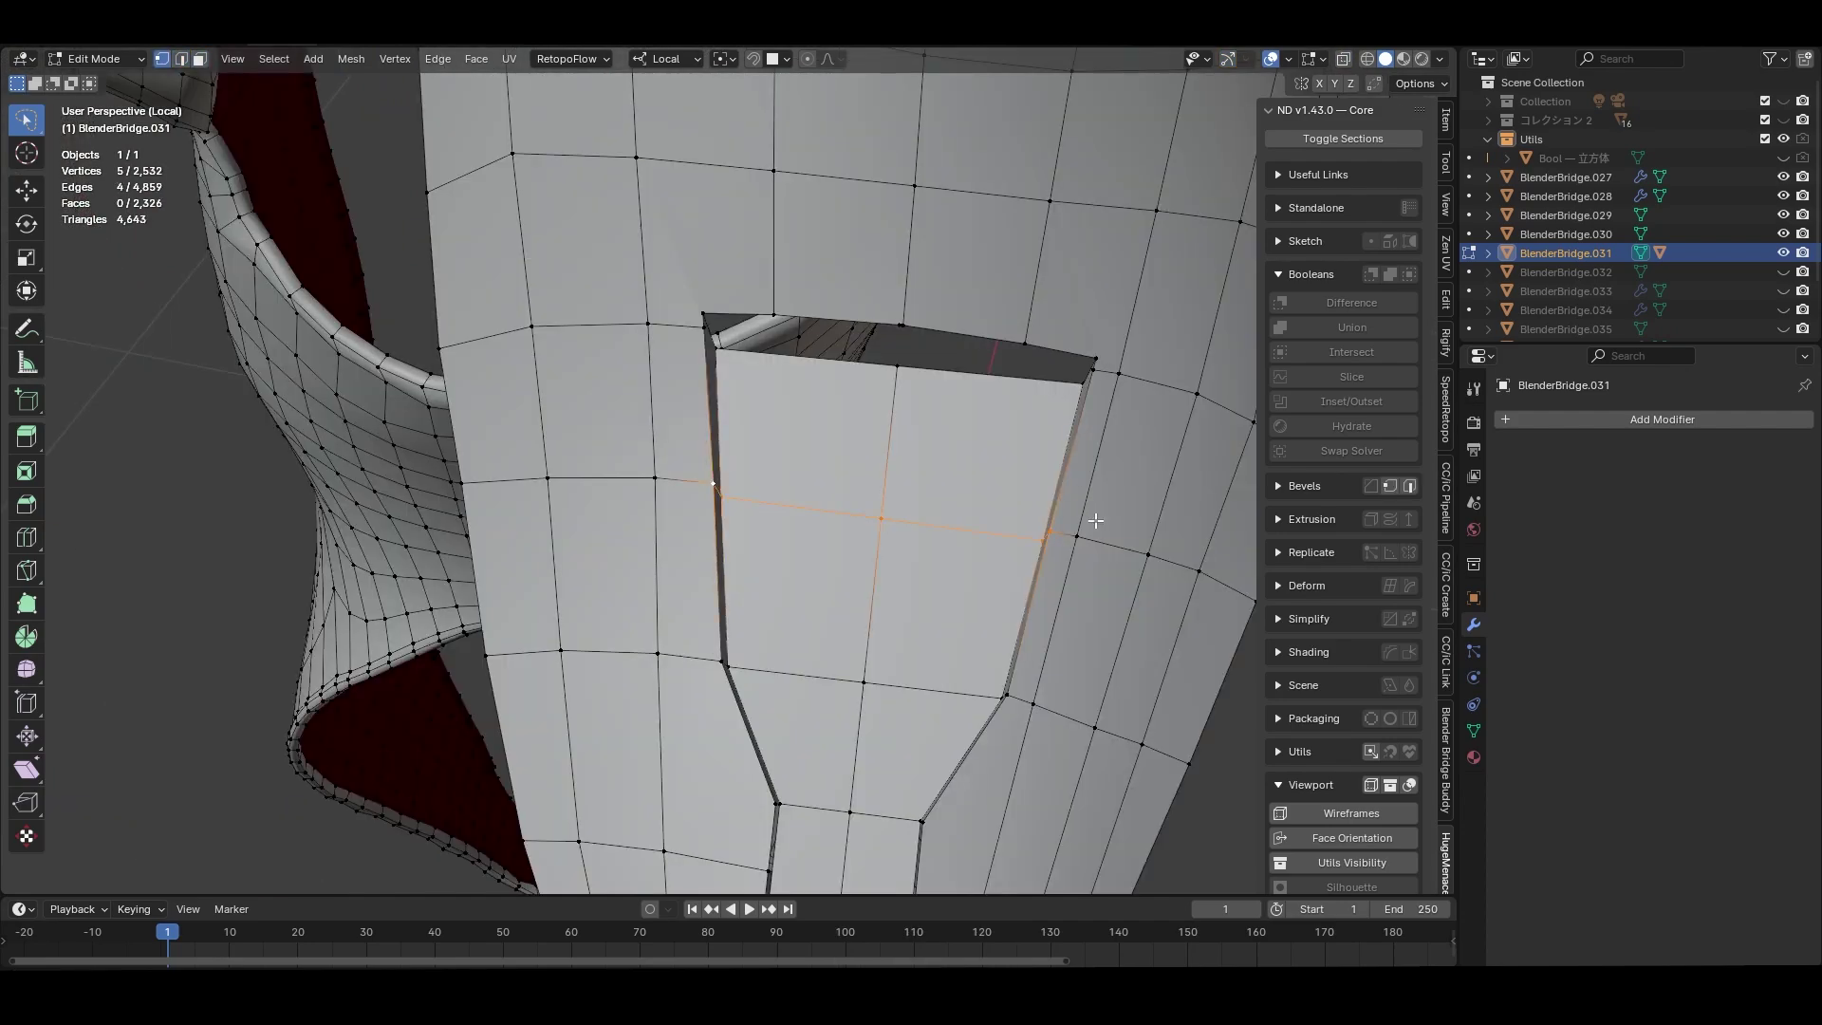
{"action": "middle_click_drag", "start_coordinate": [1078, 521], "coordinate": [899, 380]}
{"action": "key", "text": "m"}
{"action": "left_click", "coordinate": [999, 436]}
Connect the recess's upper corner vertices to the neighbouring vertices of the surrounding shoulder guard mesh.
{"action": "middle_click_drag", "start_coordinate": [999, 437], "coordinate": [1139, 407]}
{"action": "left_click", "coordinate": [1127, 312], "text": "shift"}
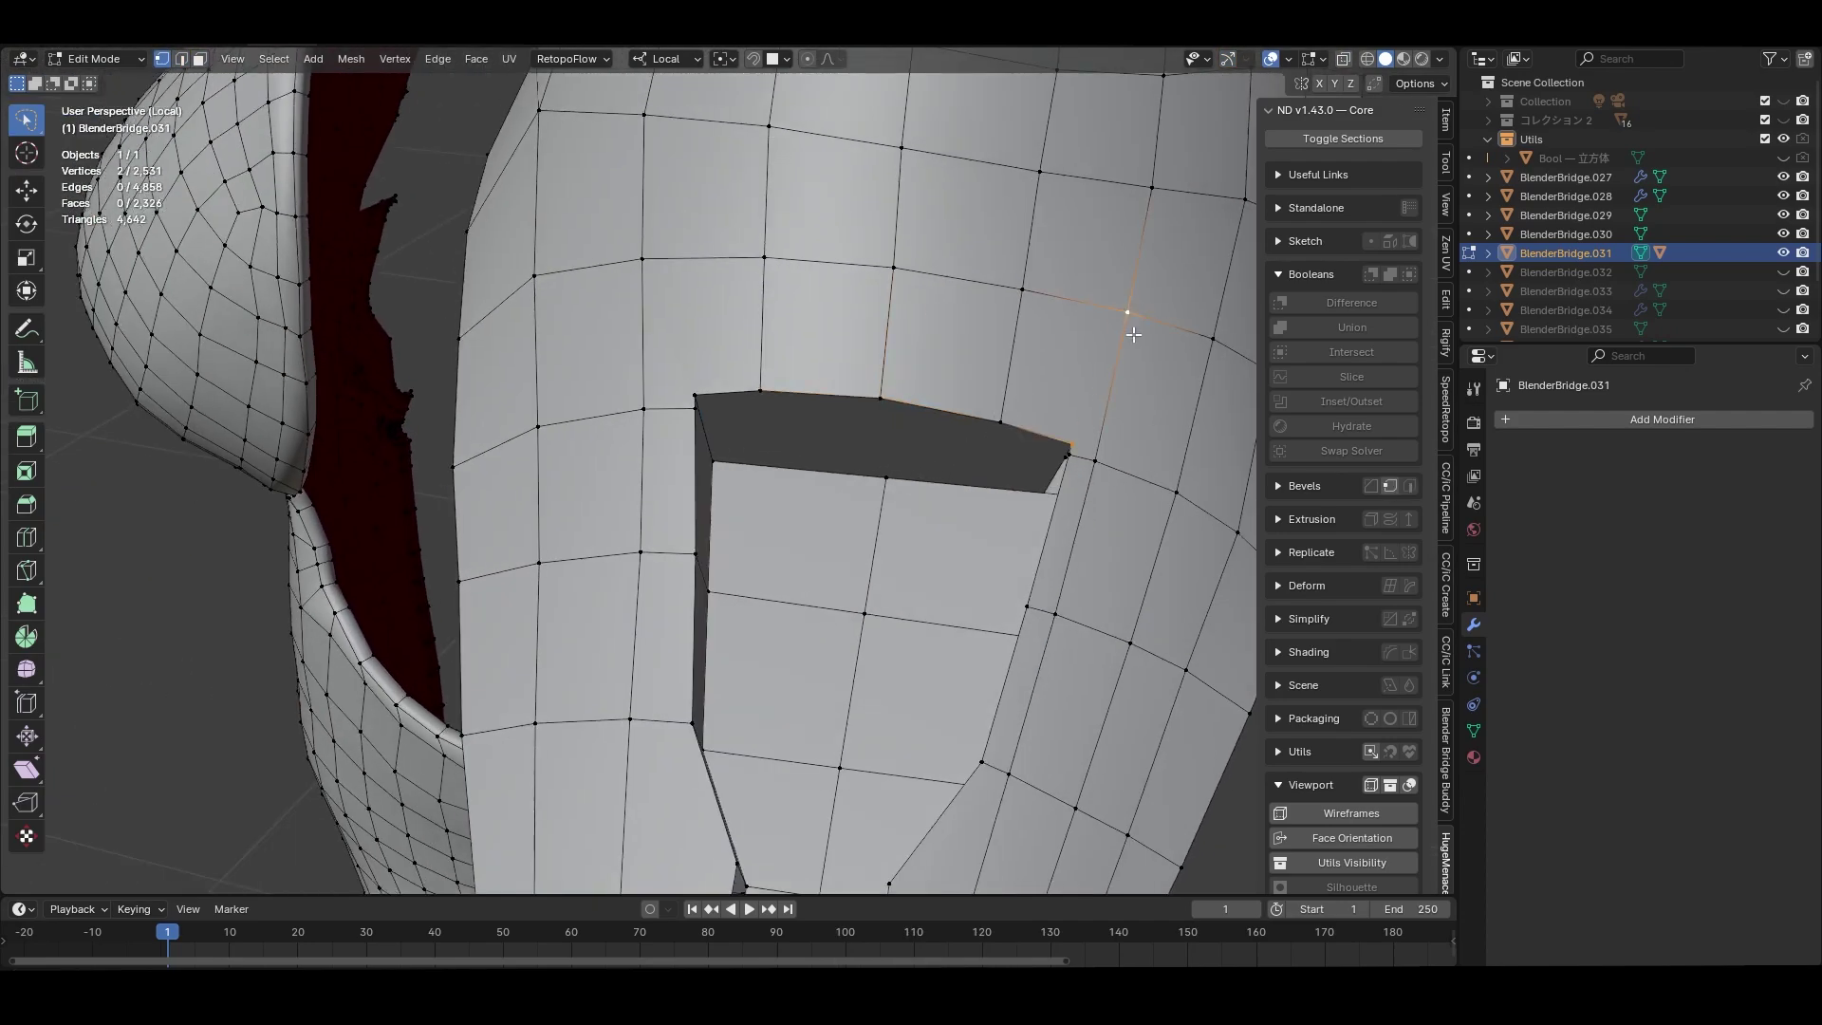
{"action": "left_click", "coordinate": [699, 392], "text": "shift"}
{"action": "middle_click_drag", "start_coordinate": [698, 391], "coordinate": [1052, 562]}
{"action": "left_click", "coordinate": [715, 465], "text": "shift"}
{"action": "key", "text": "j"}
Select the edge loop running outward from the recess's upper corner and slide it into place.
{"action": "key", "text": "2"}
{"action": "left_click", "coordinate": [992, 528], "text": "alt"}
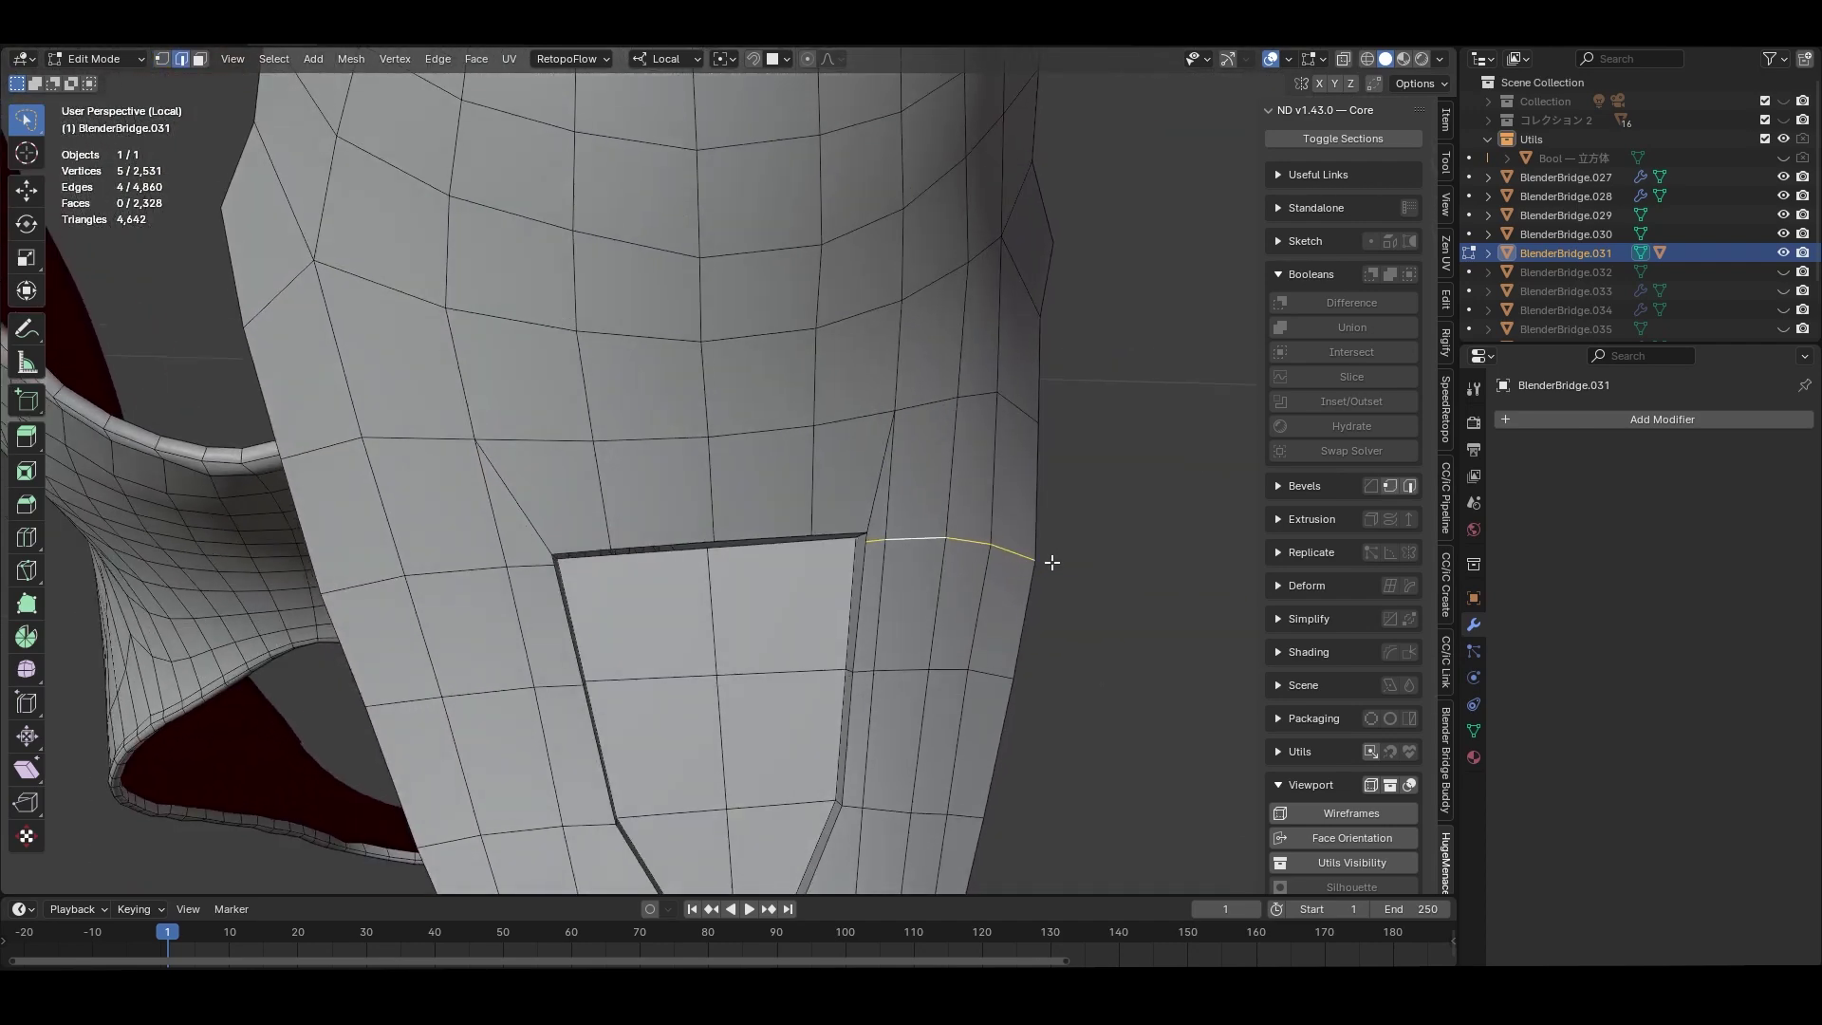
{"action": "left_click", "coordinate": [915, 548]}
Knife diagonal edges into the recess floor that meet on the centre line where the recess narrows.
{"action": "key", "text": "1"}
{"action": "middle_click_drag", "start_coordinate": [915, 549], "coordinate": [839, 617]}
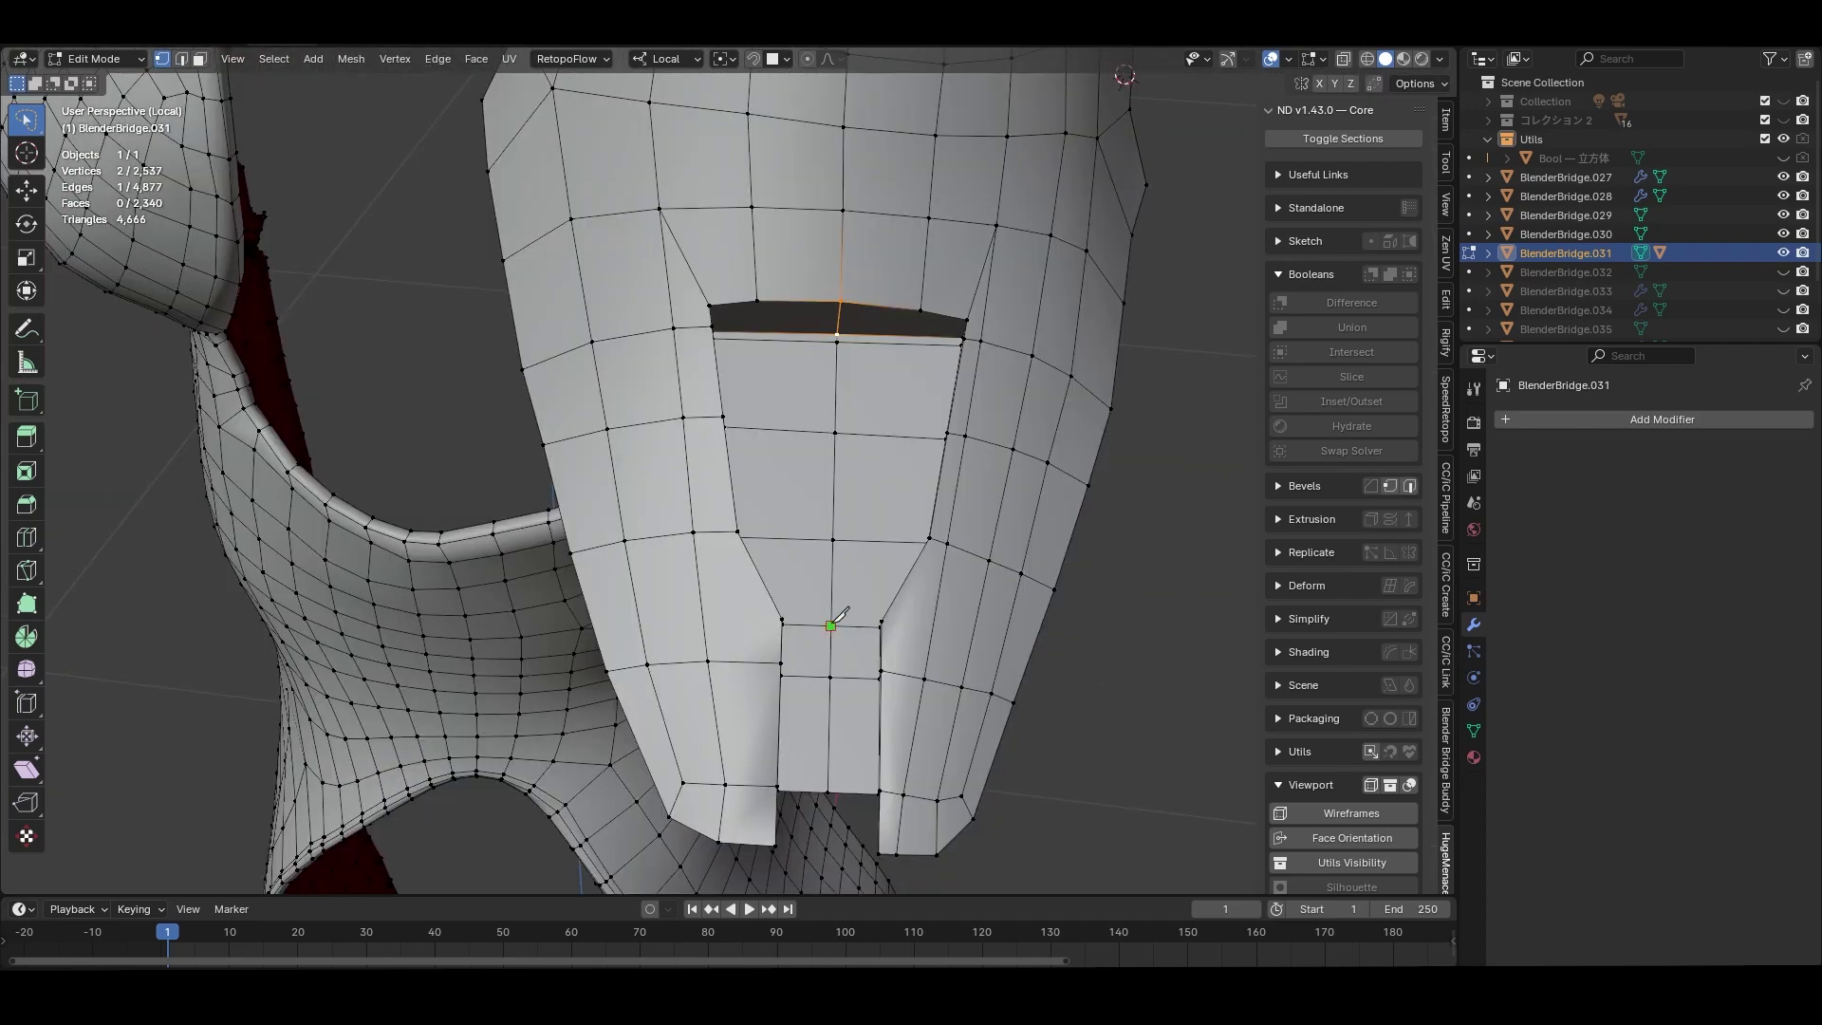
{"action": "middle_click_drag", "start_coordinate": [896, 523], "coordinate": [916, 349]}
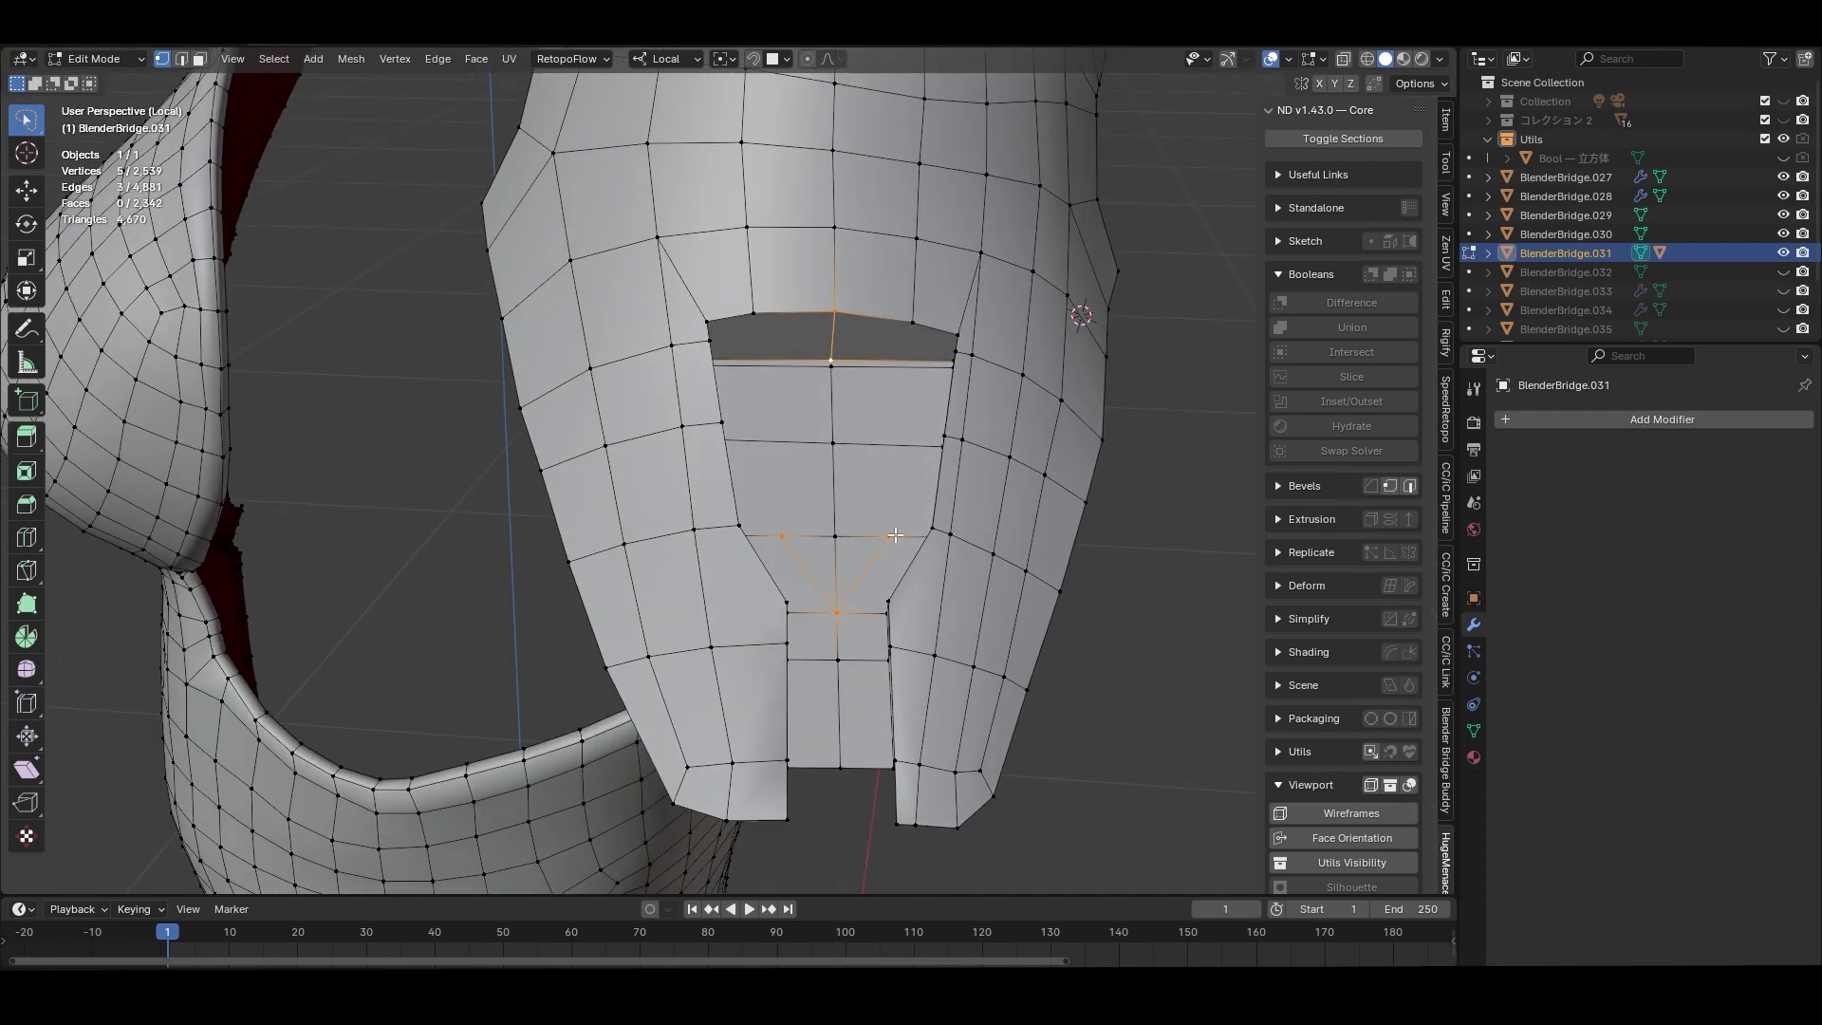
Extrude the faces of the shoulder guard's recess floor and scale the selected upper faces along their normal Y axis.
{"action": "middle_click_drag", "start_coordinate": [762, 304], "coordinate": [790, 522]}
{"action": "key", "text": "3"}
{"action": "key", "text": "alt+e"}
{"action": "left_click", "coordinate": [777, 543]}
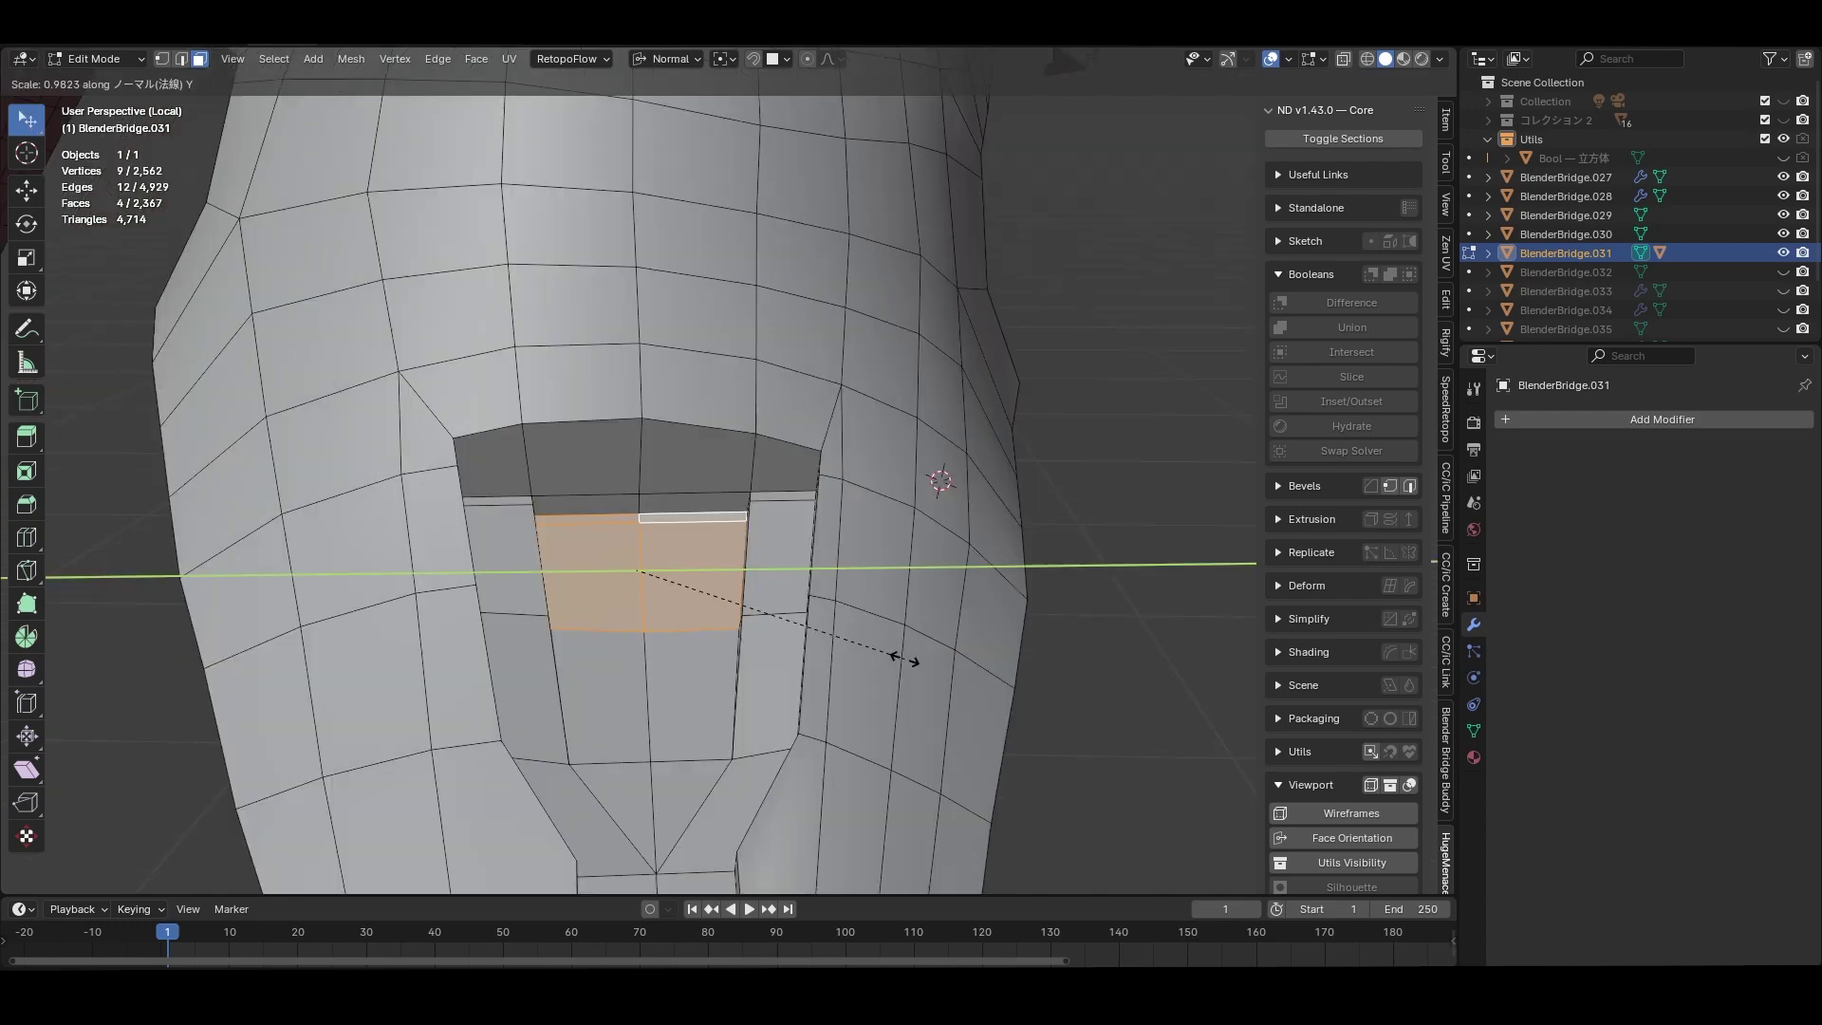
{"action": "left_click", "coordinate": [977, 639]}
{"action": "key", "text": "2"}
{"action": "middle_click_drag", "start_coordinate": [976, 638], "coordinate": [919, 715]}
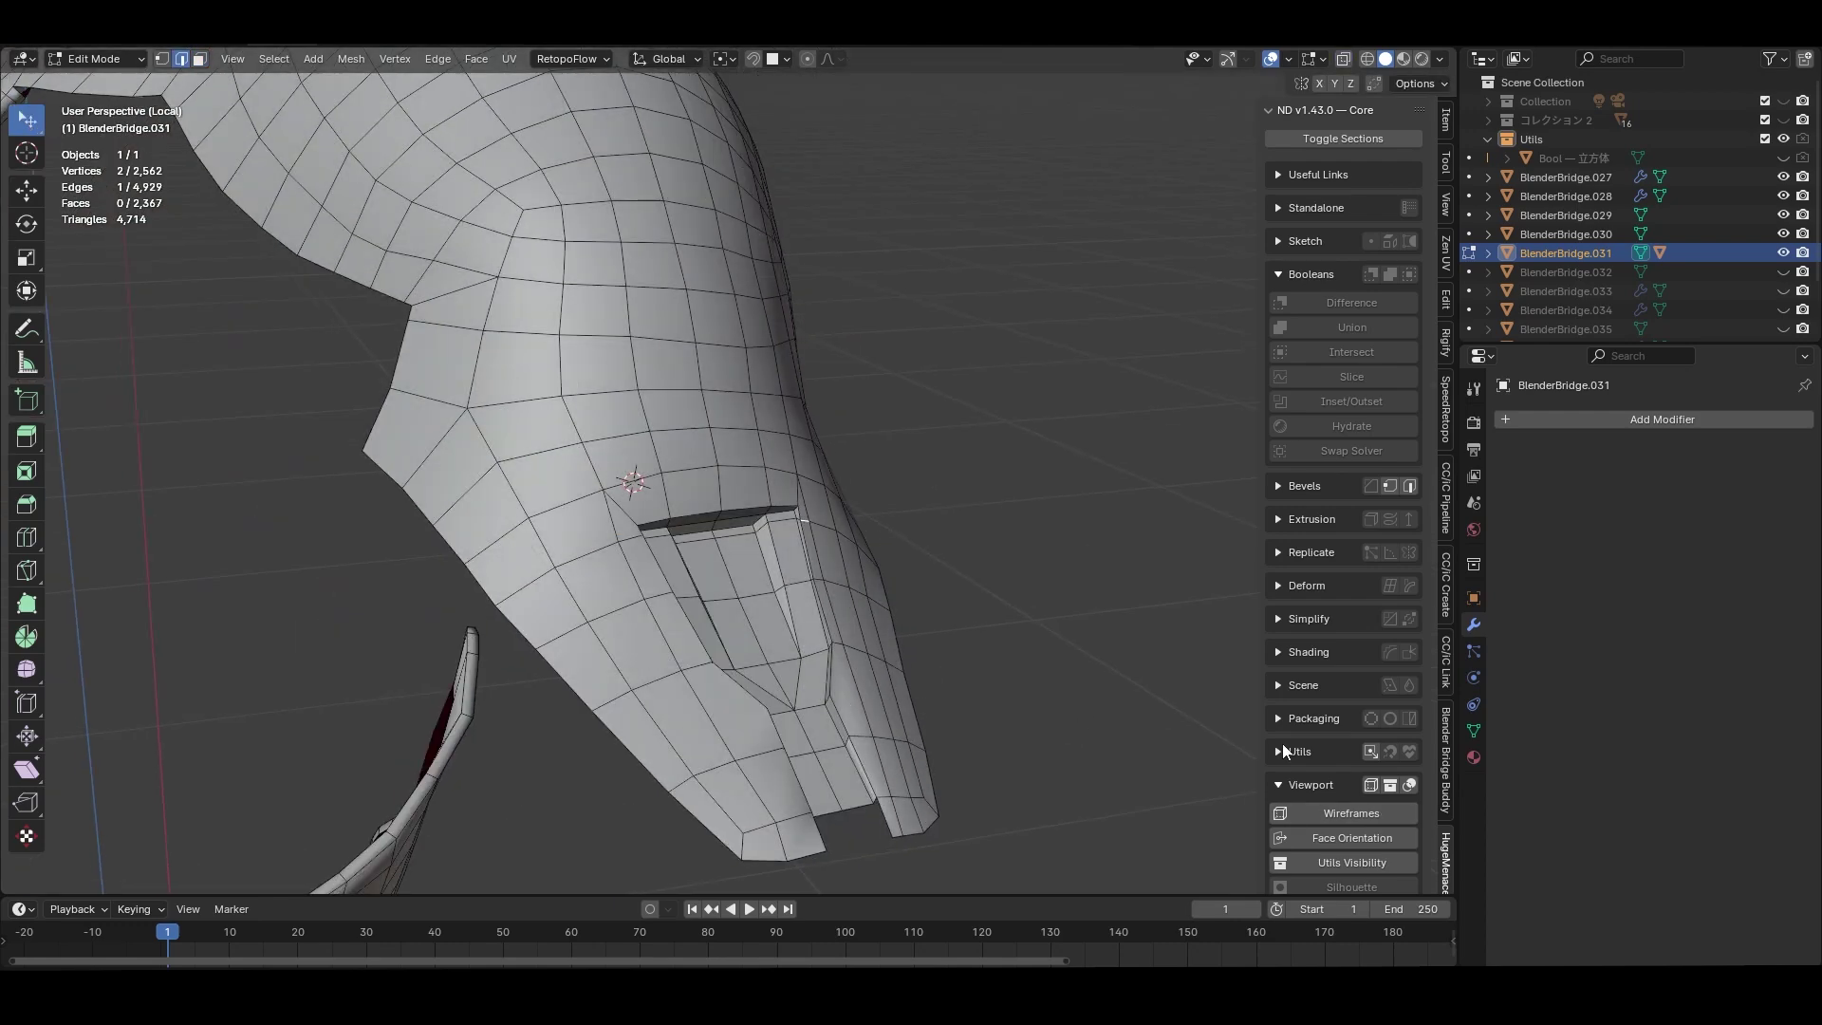
Leave mesh editing on the shoulder guard and adjust the viewport overlay and the surface shading.
{"action": "key", "text": "Tab"}
{"action": "left_click", "coordinate": [1319, 58]}
{"action": "left_click", "coordinate": [1222, 377]}
{"action": "right_click", "coordinate": [885, 628]}
{"action": "left_click", "coordinate": [885, 628]}
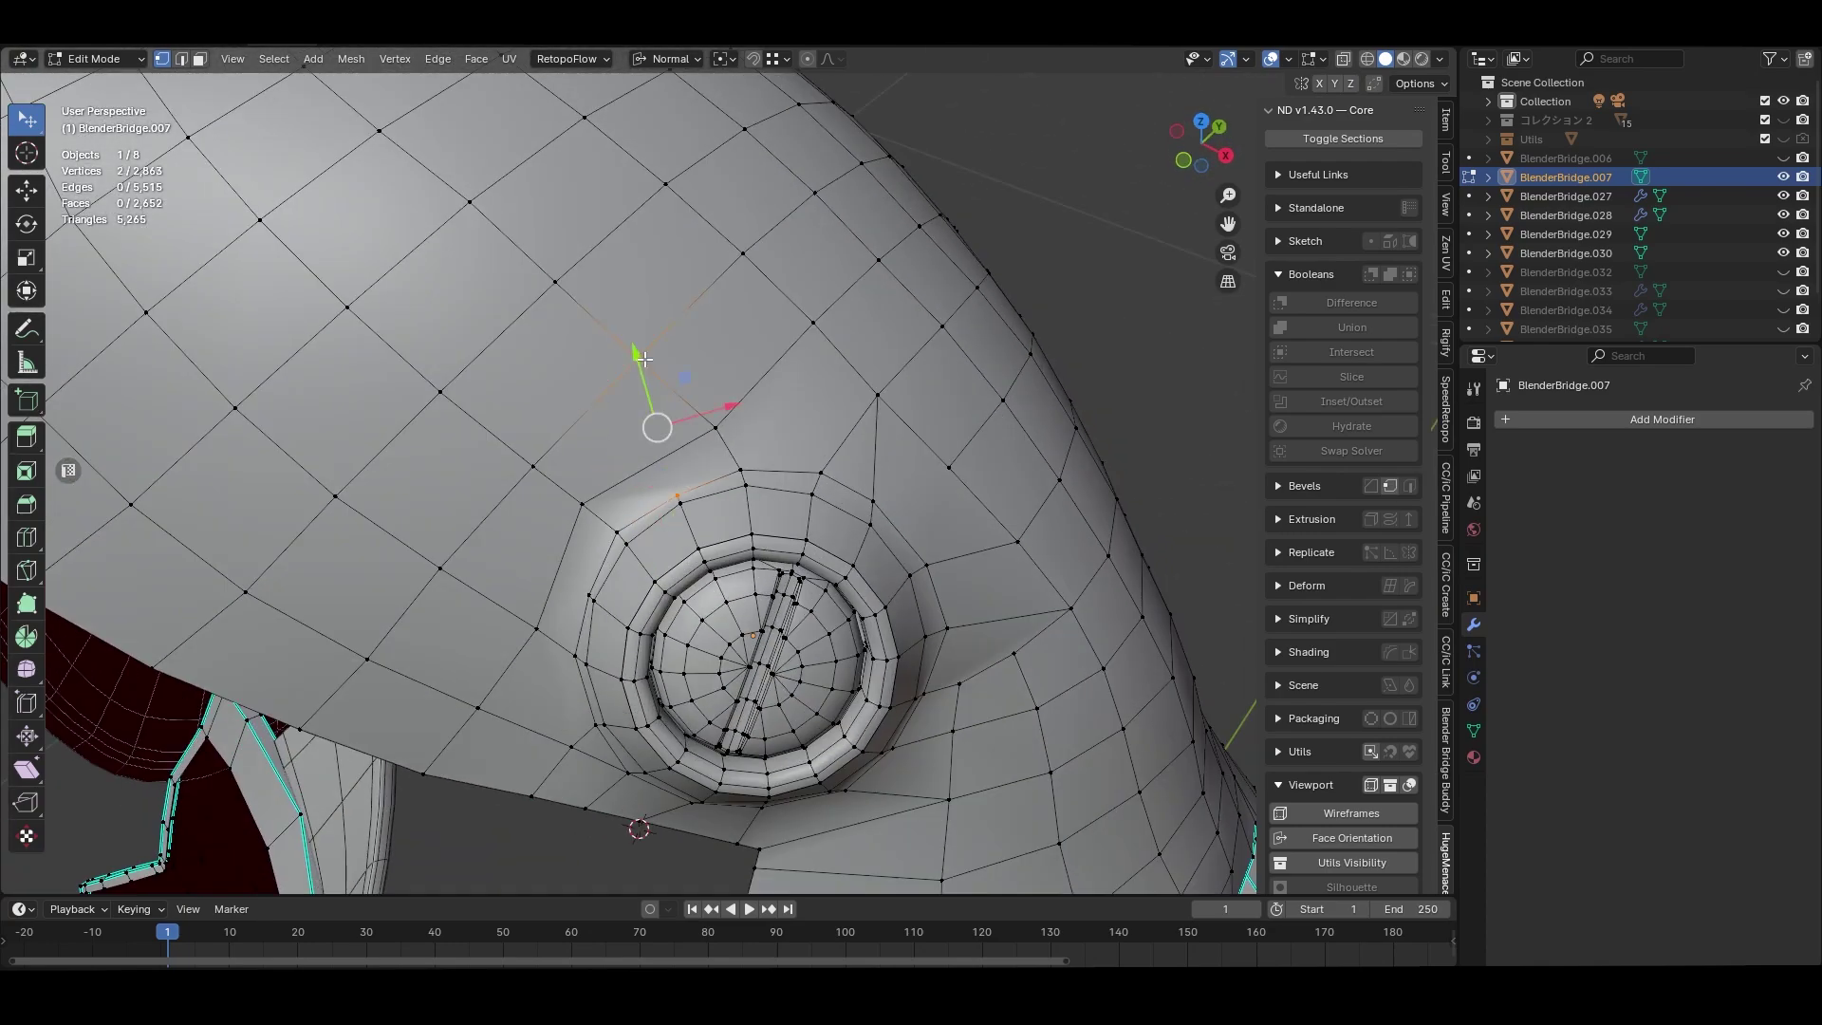
Connect vertices beside the round shoulder screw housing on BlenderBridge.007 and knife new edges around its outer side.
{"action": "key", "text": "j"}
{"action": "middle_click_drag", "start_coordinate": [645, 359], "coordinate": [728, 481]}
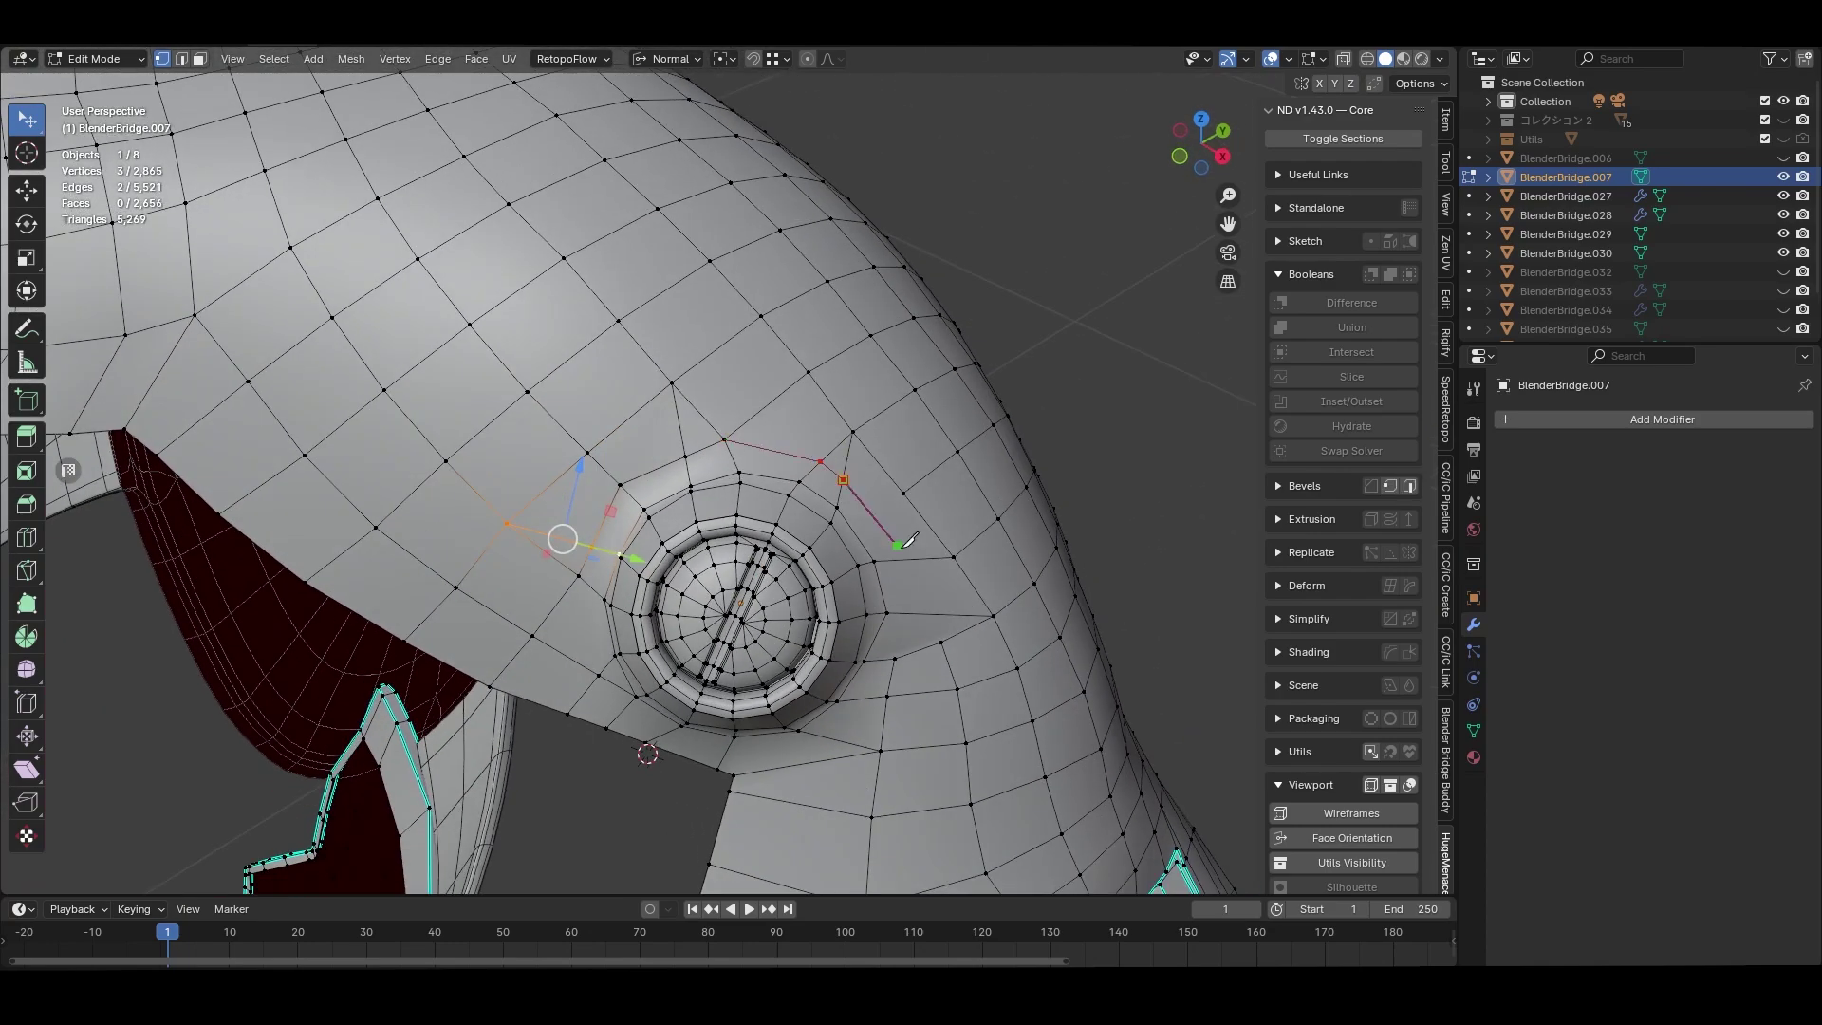
{"action": "middle_click_drag", "start_coordinate": [903, 630], "coordinate": [903, 659]}
Slide the vertices below and beside the round shoulder housing along their edges to even out the surrounding topology.
{"action": "key", "text": "shift+v"}
{"action": "left_click", "coordinate": [960, 712]}
{"action": "key", "text": "shift+v"}
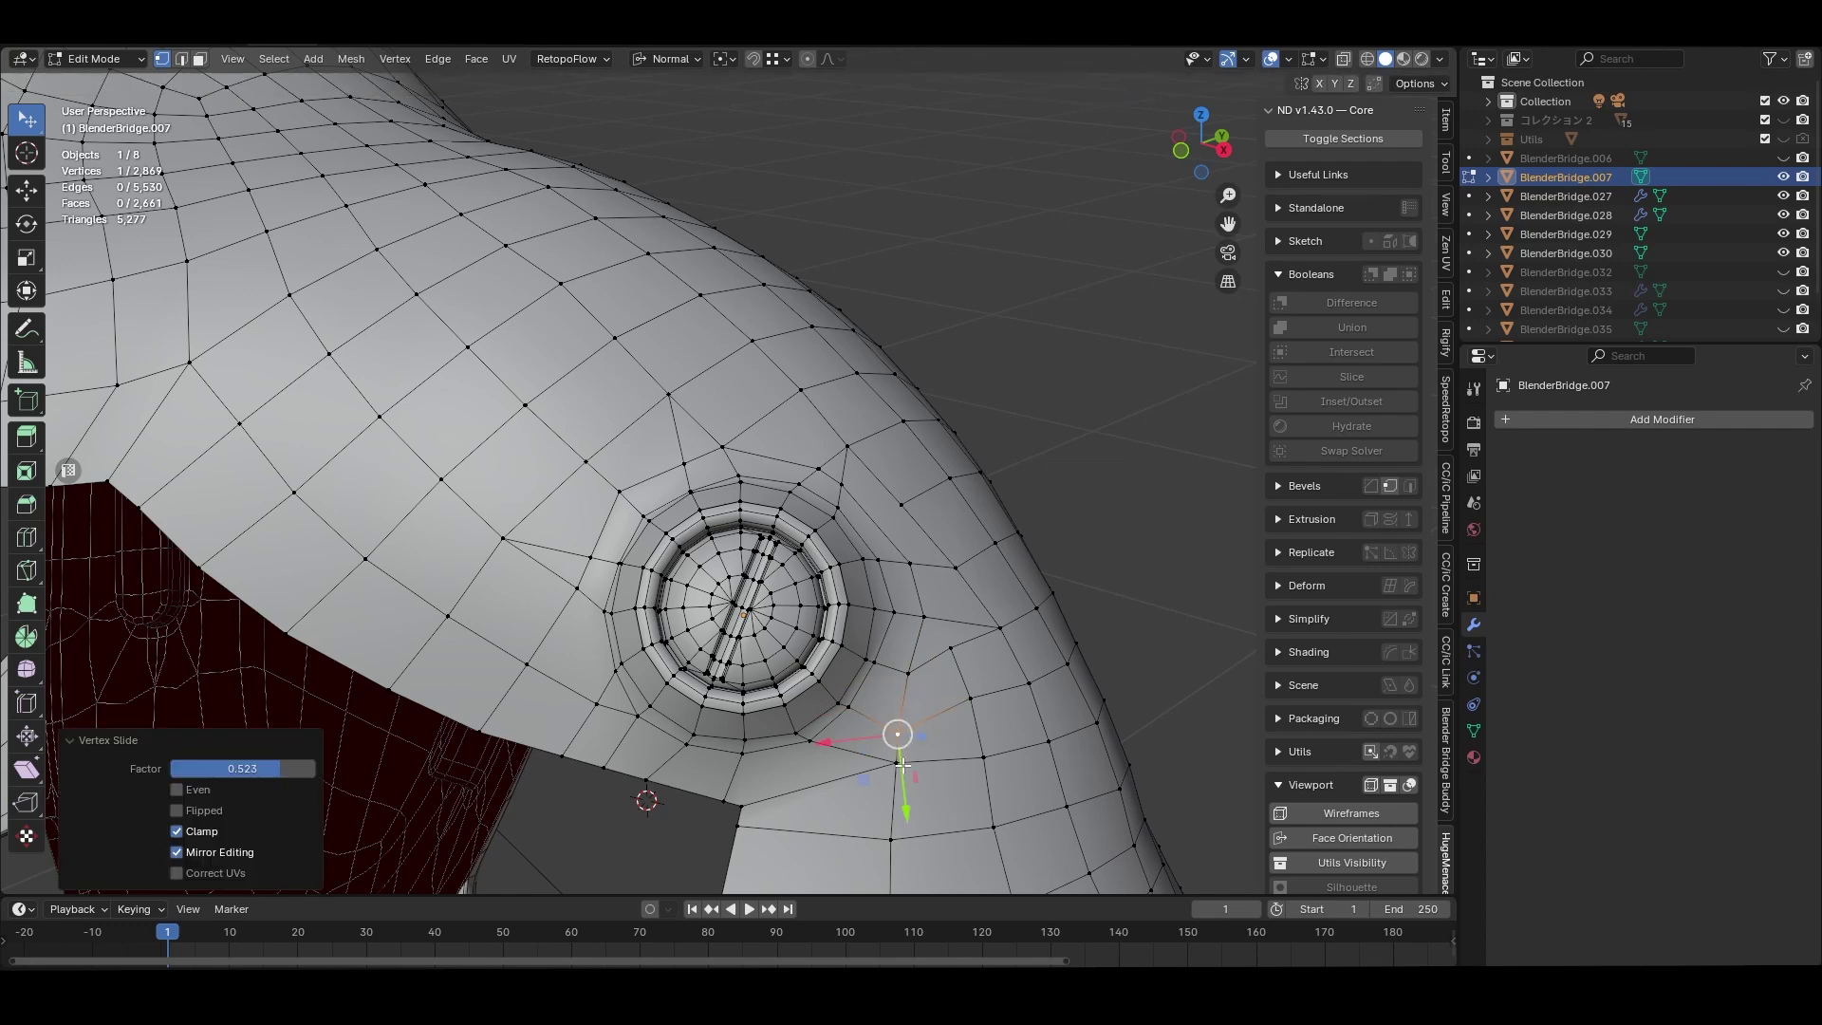
{"action": "middle_click_drag", "start_coordinate": [903, 744], "coordinate": [840, 671]}
{"action": "left_click", "coordinate": [841, 671]}
{"action": "key", "text": "shift+v"}
{"action": "left_click", "coordinate": [817, 644]}
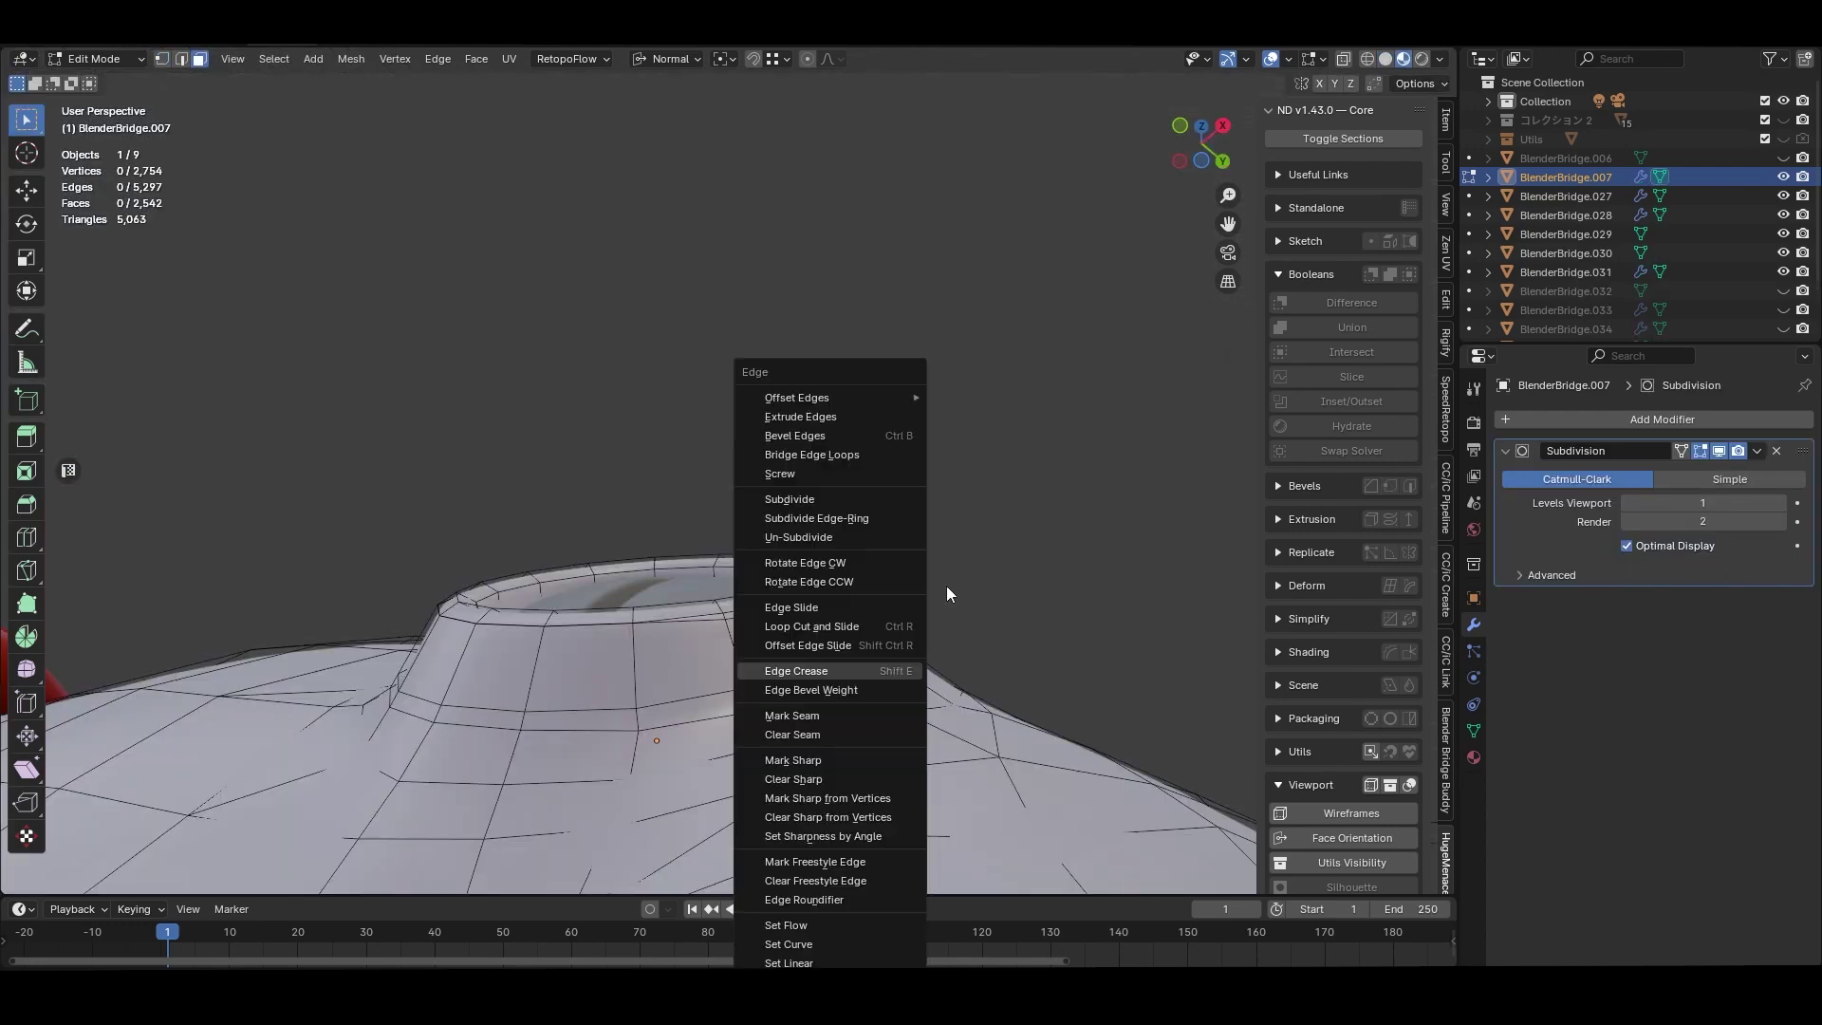
Add an edge loop near the base of the raised shoulder housing and slide it into place.
{"action": "left_click", "coordinate": [892, 660]}
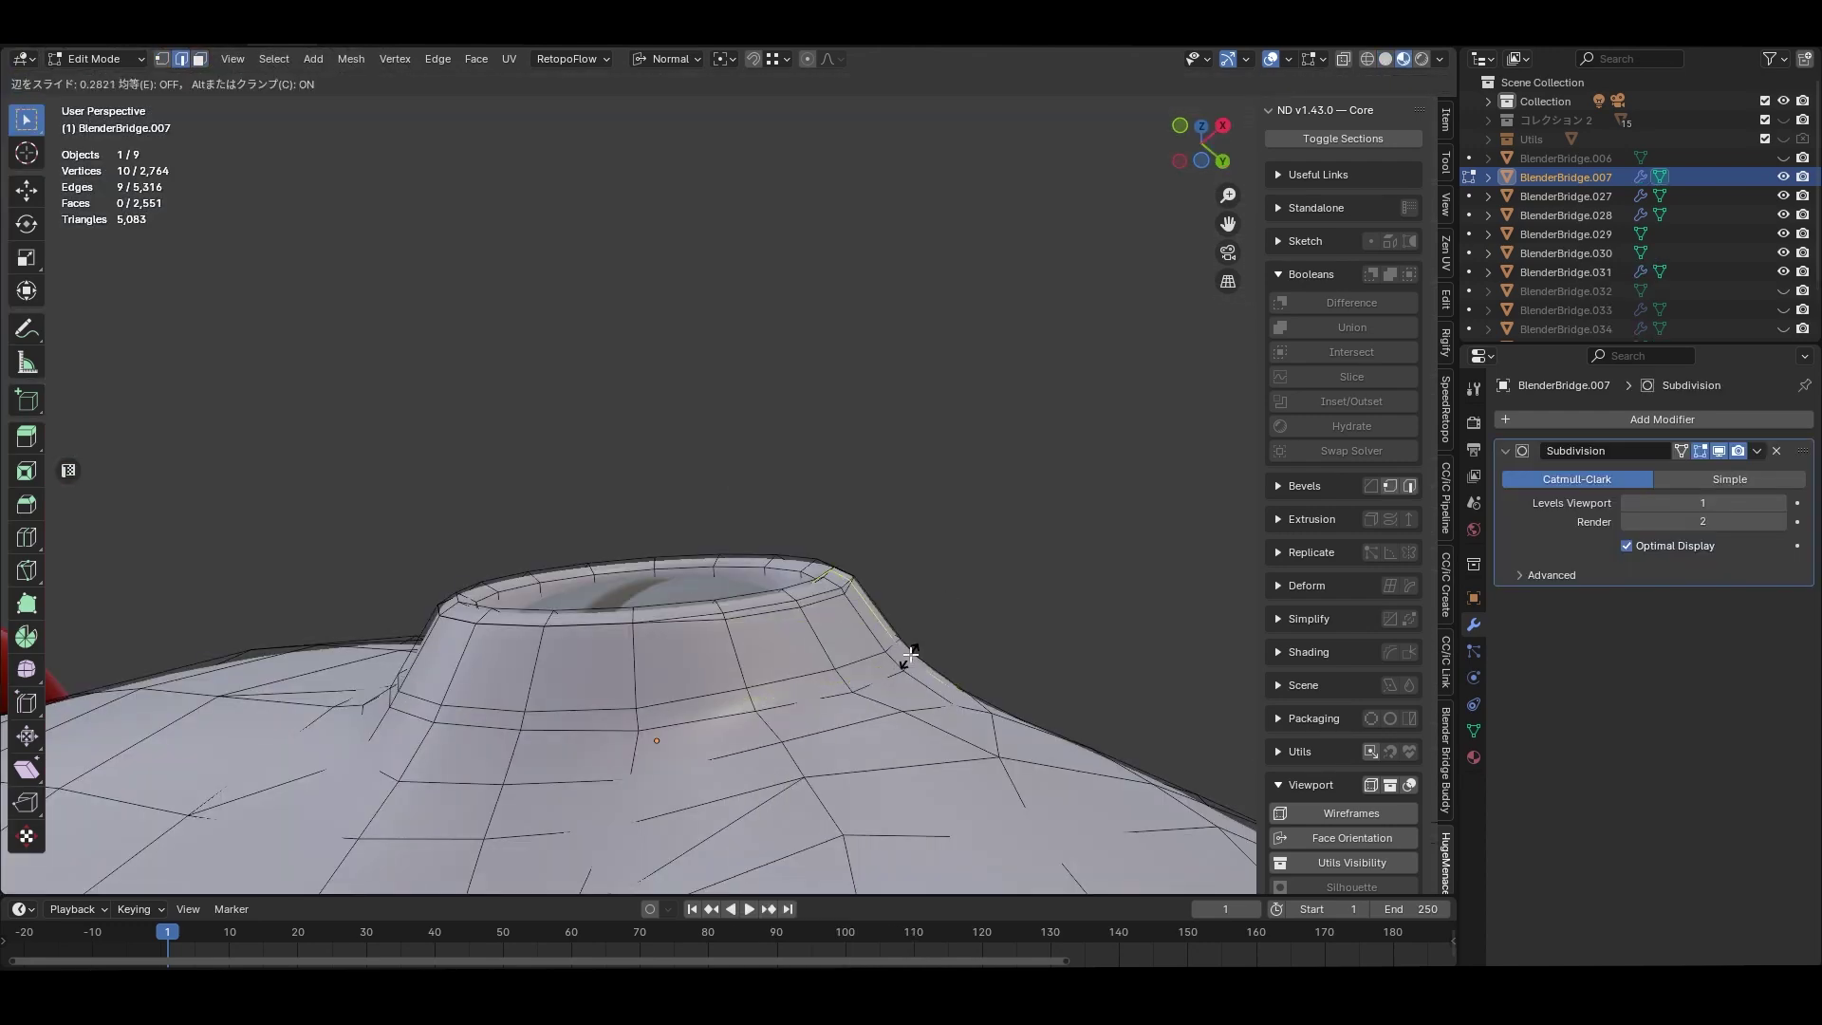
{"action": "left_click", "coordinate": [854, 657]}
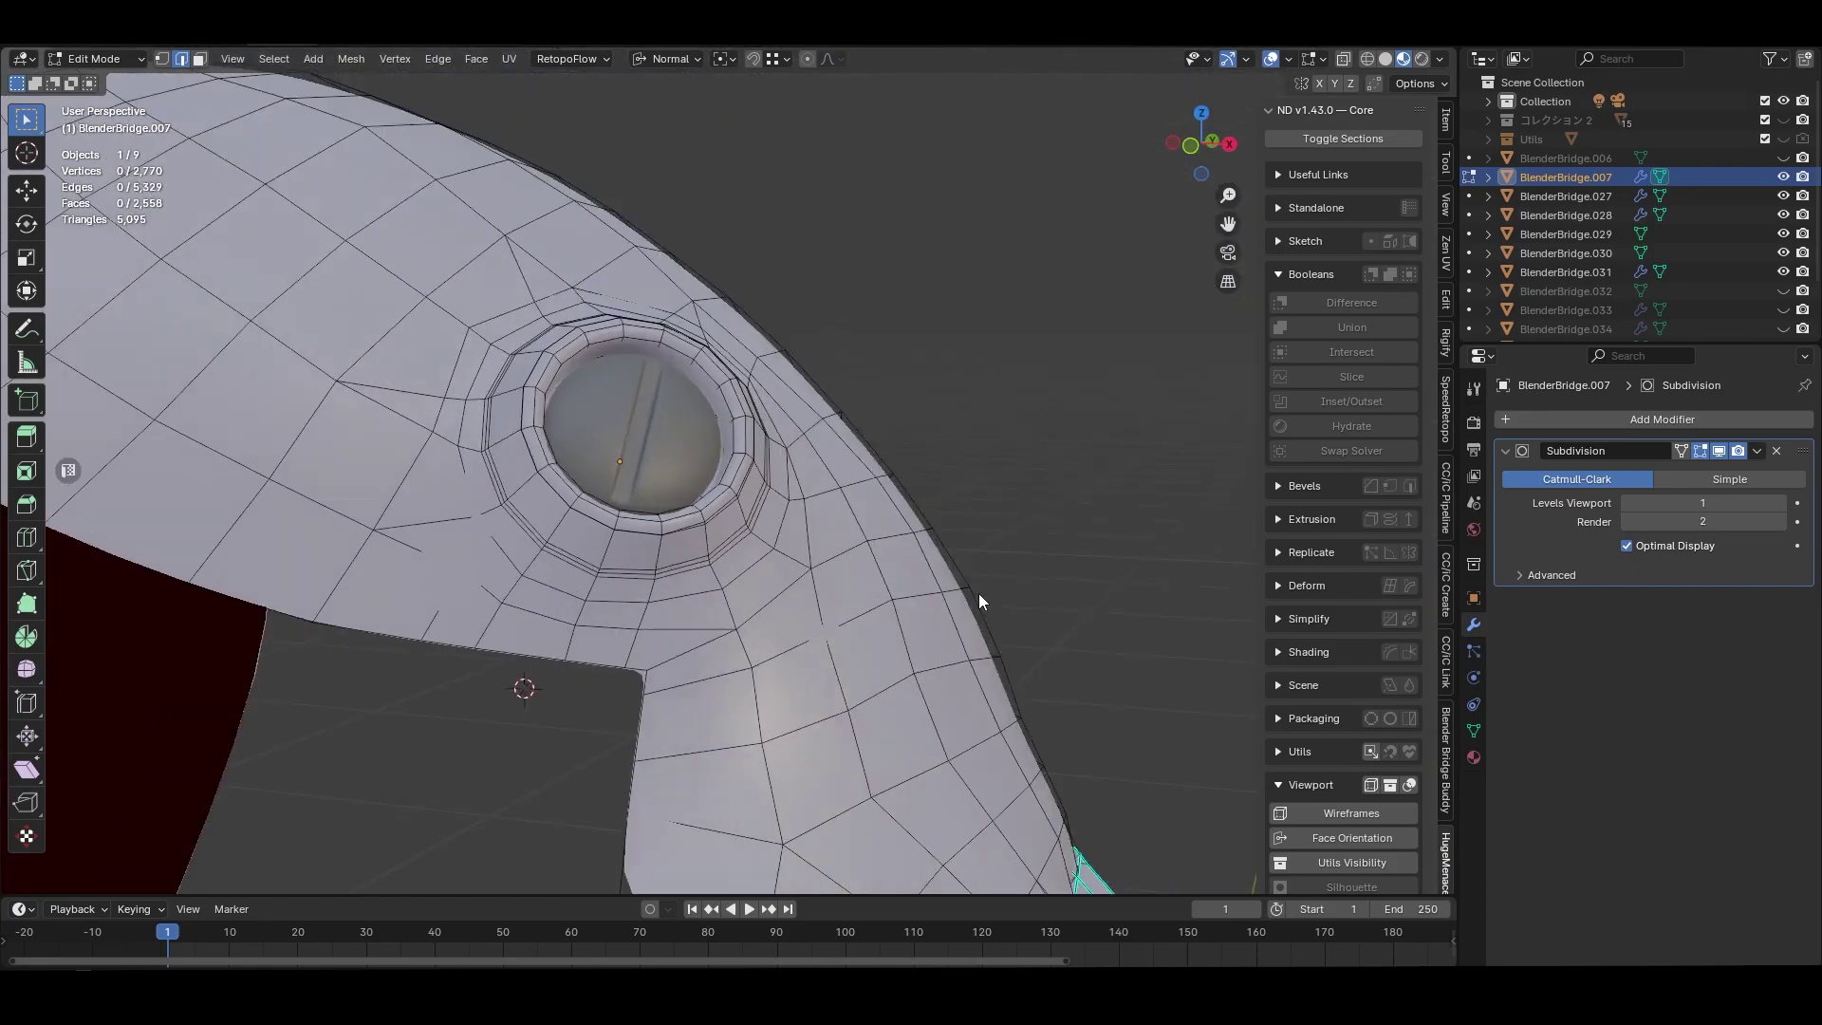
{"action": "middle_click_drag", "start_coordinate": [978, 598], "coordinate": [992, 707]}
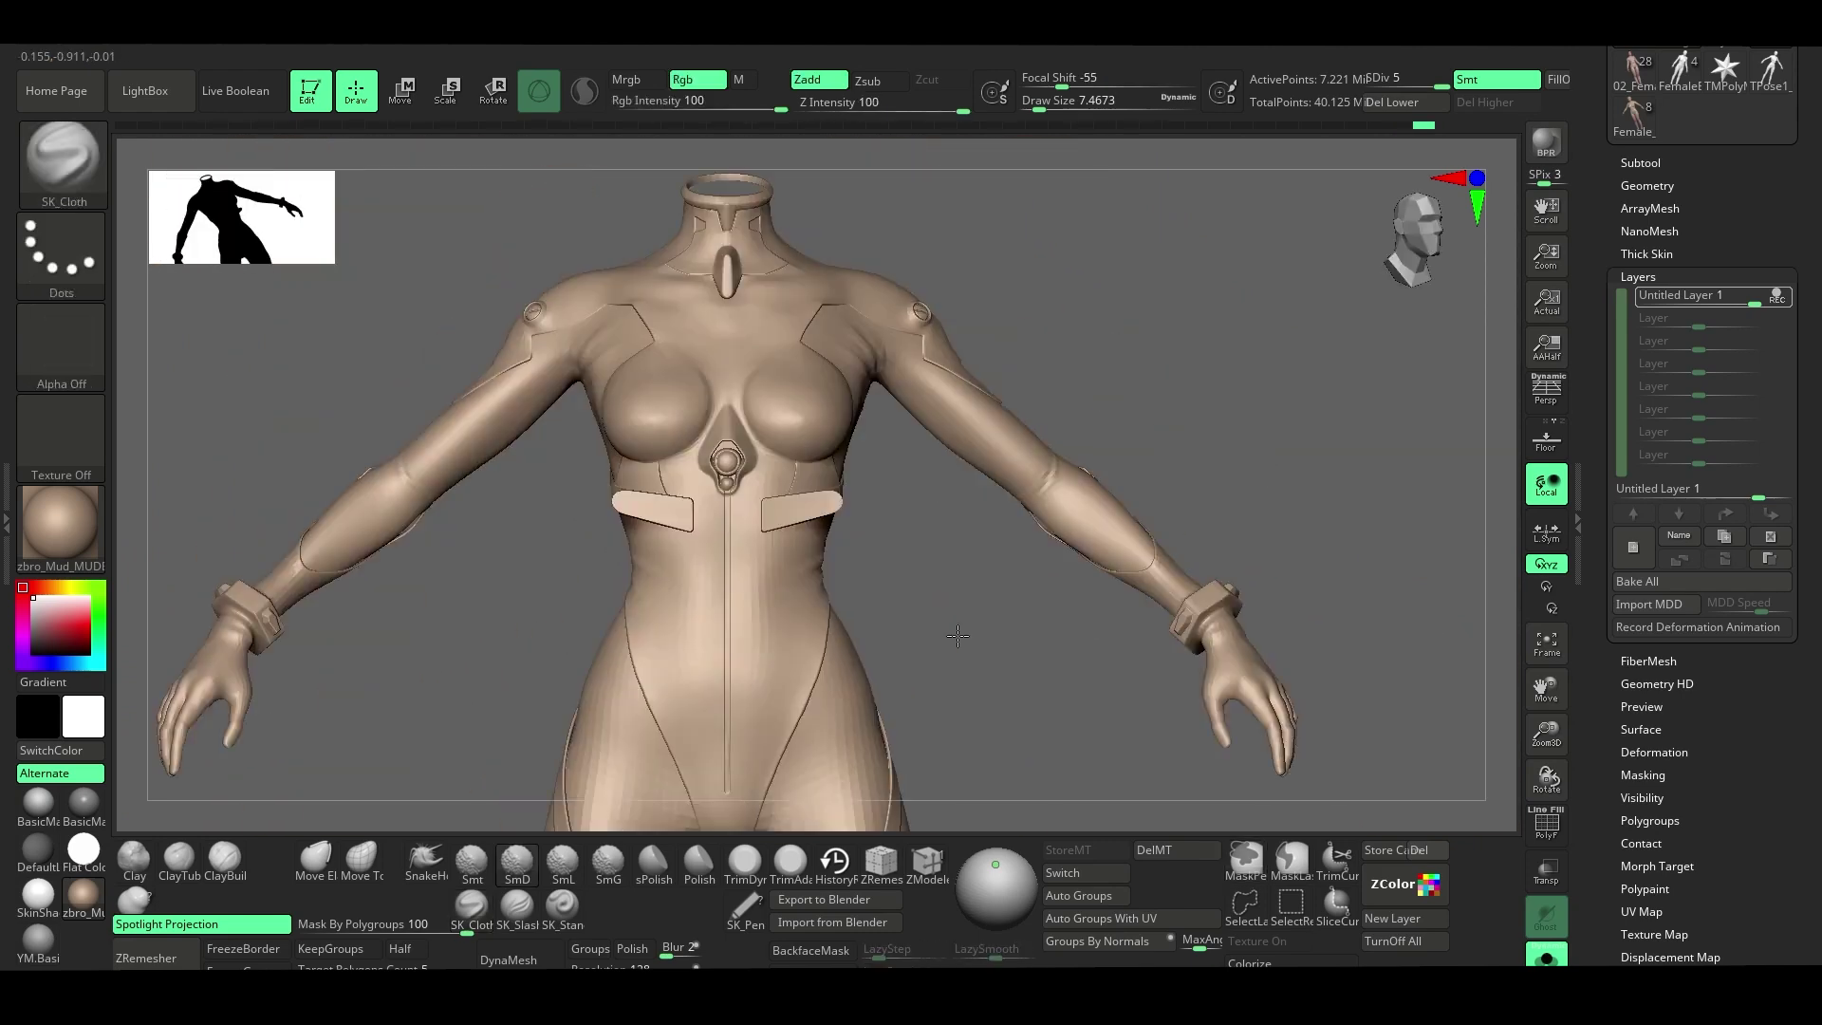
Switch to ZBrush and sculpt fabric folds at the bodysuit's waist and wrists with the SK_Cloth, Standard and DamStandard brushes.
{"action": "mouse_move", "coordinate": [873, 635]}
{"action": "right_mouse_down"}
{"action": "mouse_move", "coordinate": [732, 552]}
{"action": "mouse_move", "coordinate": [867, 610]}
{"action": "mouse_move", "coordinate": [731, 543]}
{"action": "mouse_move", "coordinate": [688, 564]}
{"action": "right_mouse_up"}
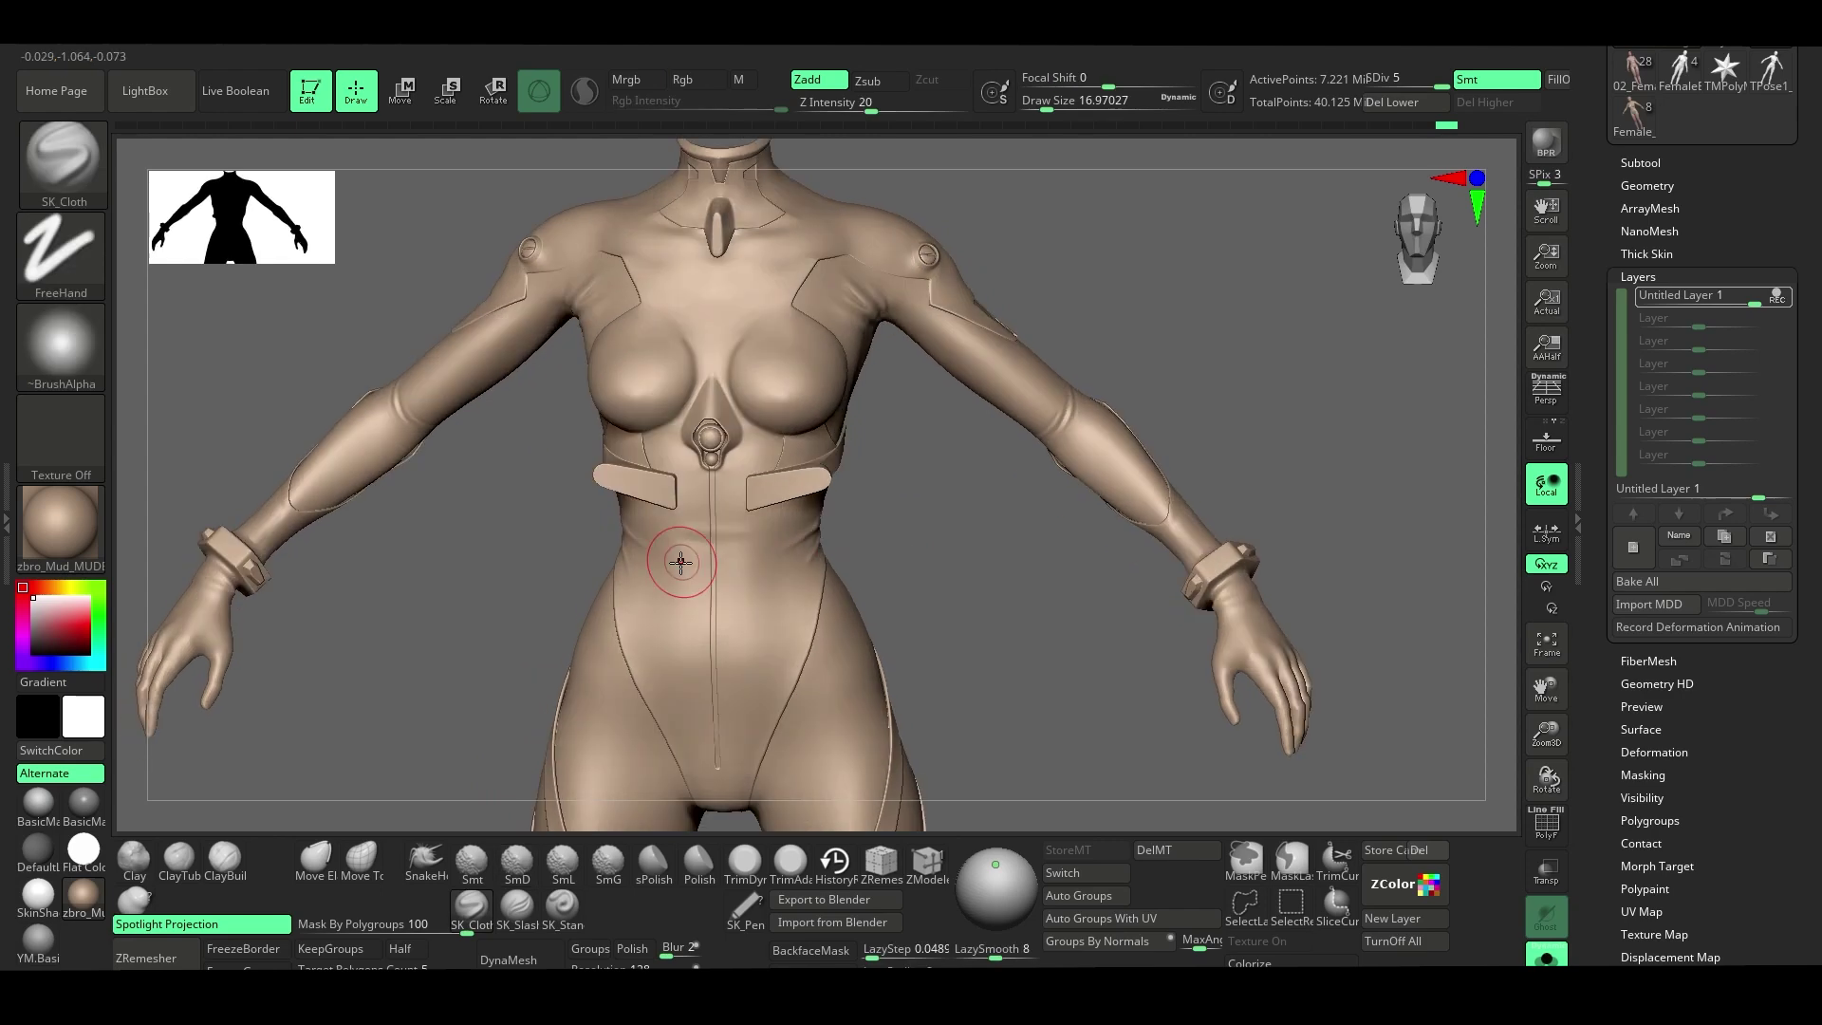
{"action": "mouse_move", "coordinate": [793, 604]}
{"action": "right_mouse_down", "text": "ctrl"}
{"action": "mouse_move", "coordinate": [785, 639]}
{"action": "mouse_move", "coordinate": [629, 590]}
{"action": "right_mouse_up", "text": "ctrl"}
{"action": "right_click_drag", "start_coordinate": [1021, 646], "coordinate": [944, 623]}
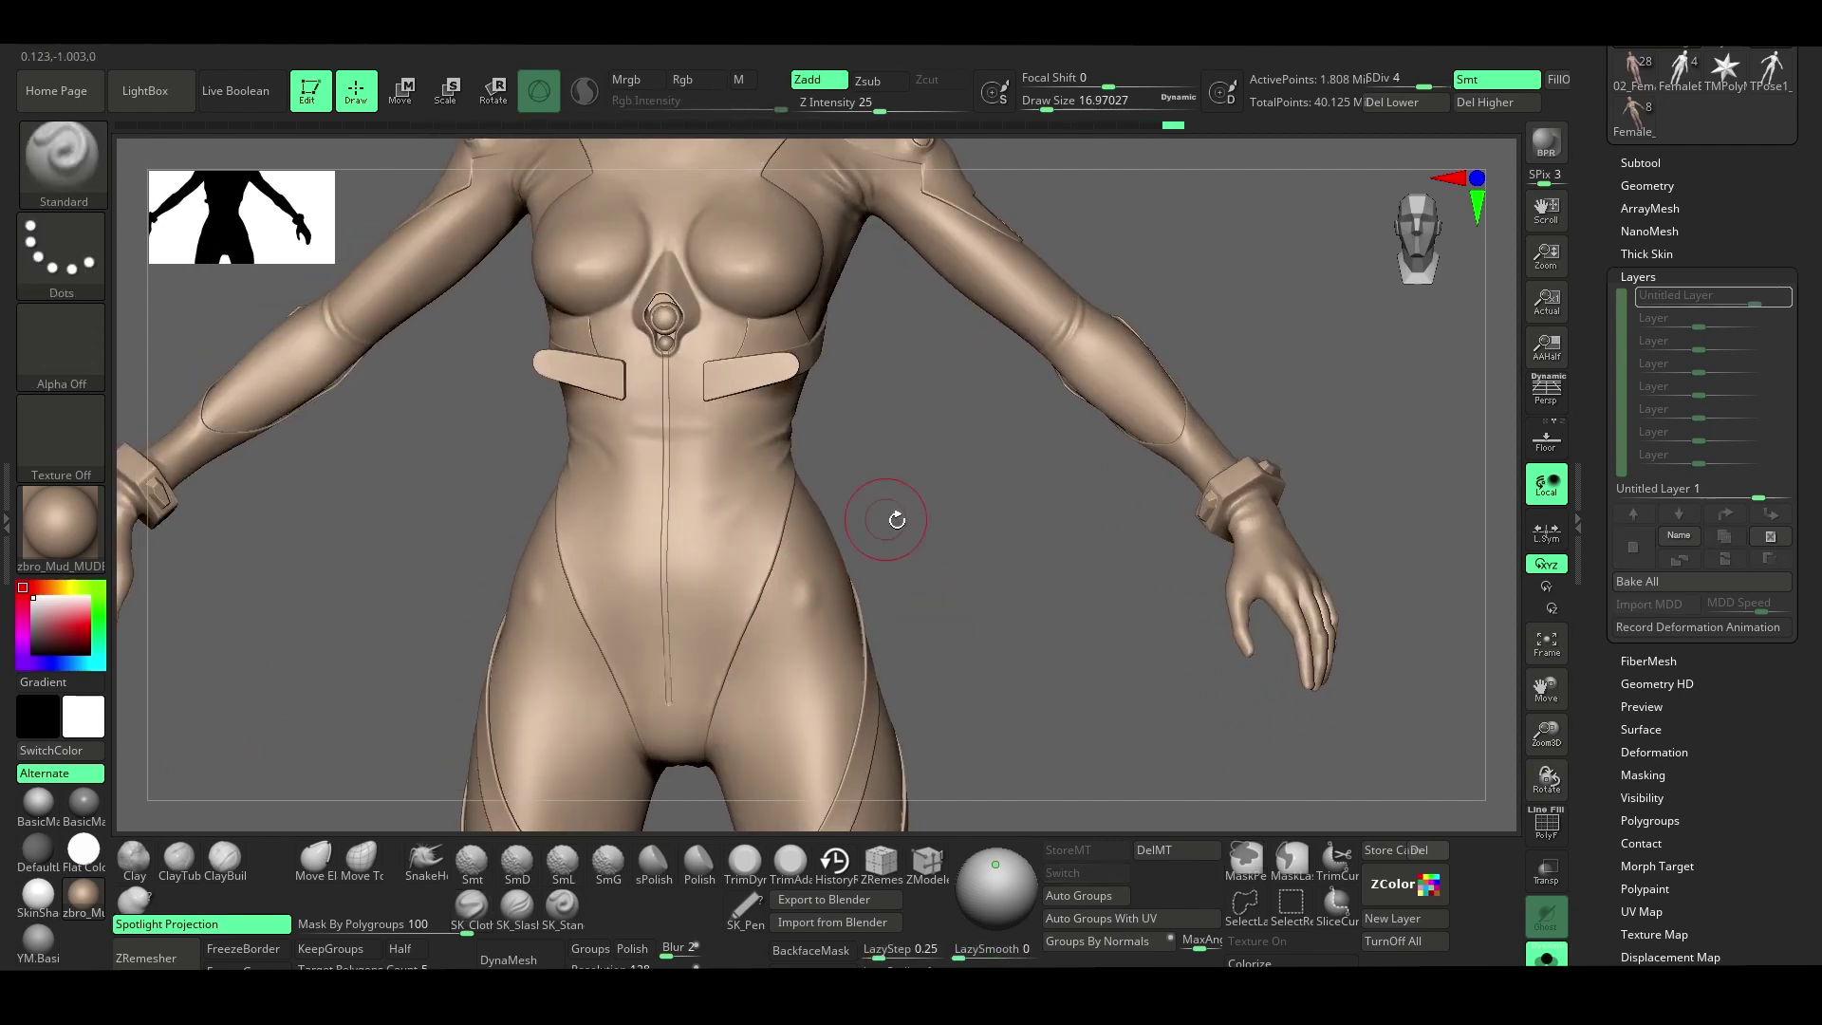
{"action": "right_click_drag", "start_coordinate": [897, 520], "coordinate": [805, 620]}
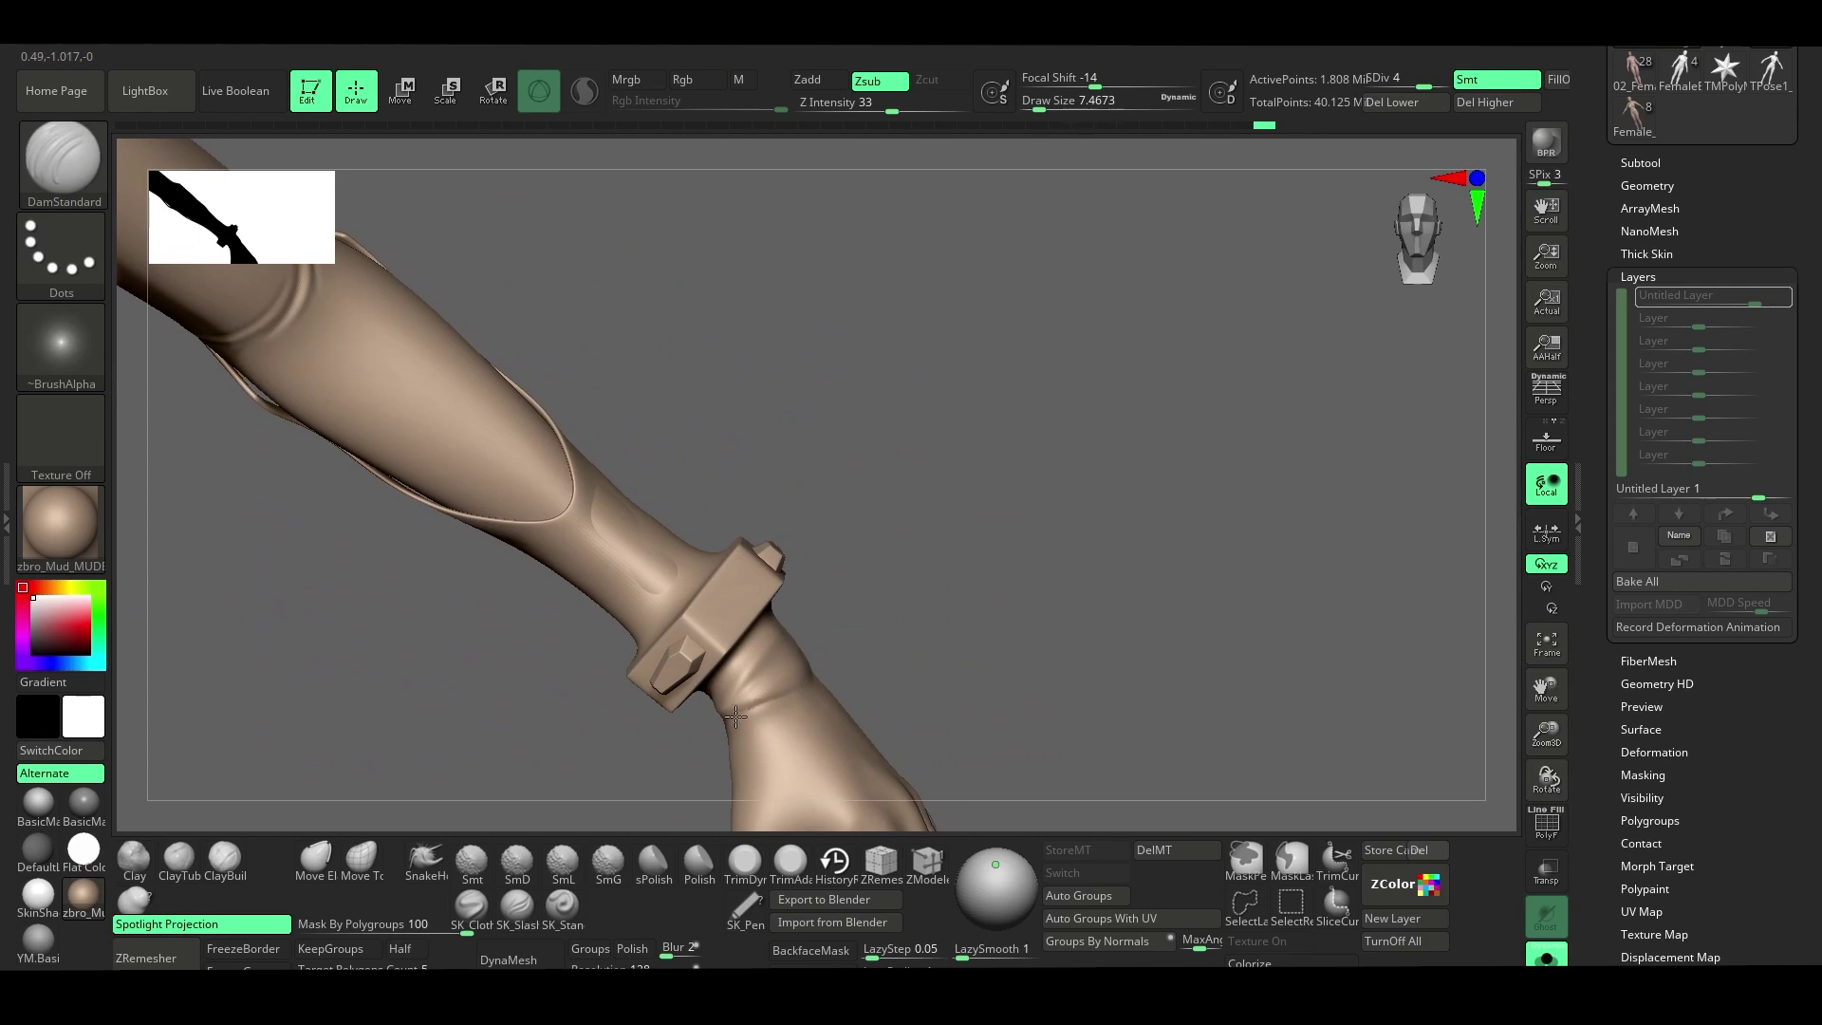
{"action": "mouse_move", "coordinate": [722, 532]}
{"action": "right_mouse_down"}
{"action": "mouse_move", "coordinate": [803, 658]}
{"action": "mouse_move", "coordinate": [771, 667]}
{"action": "right_mouse_up"}
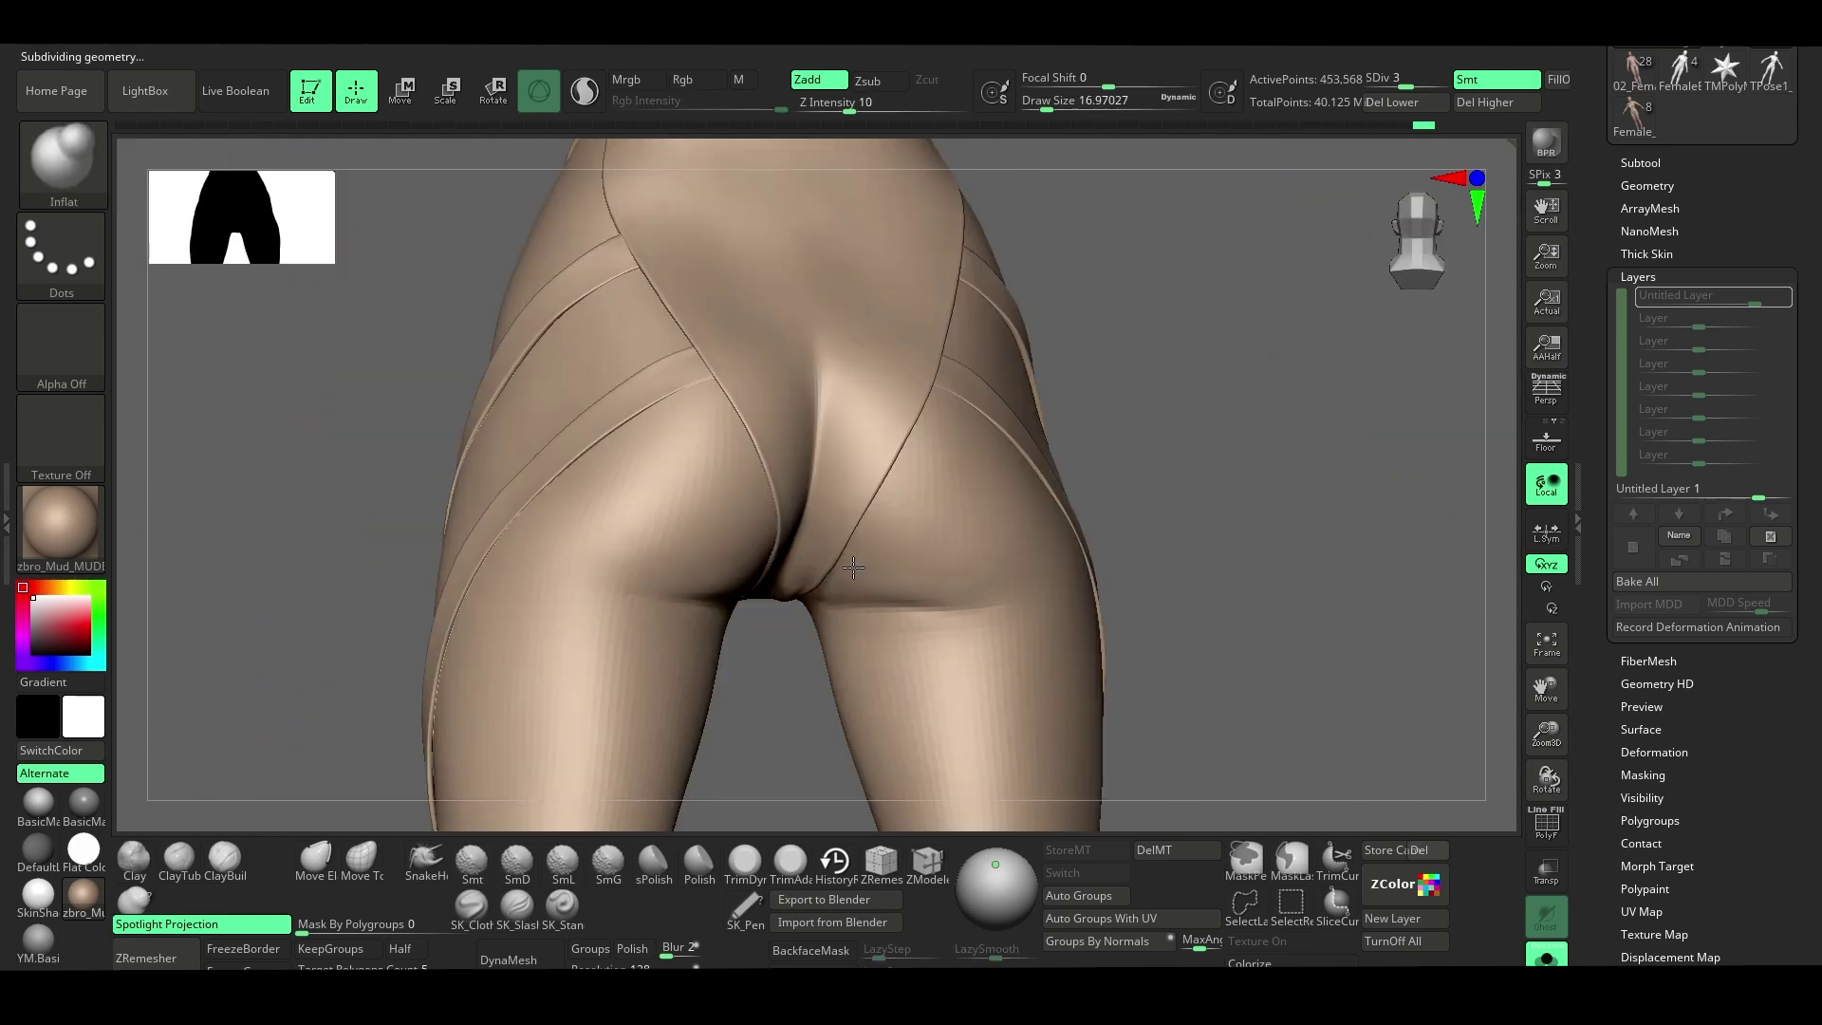
Smooth the seat of the bodysuit with SmL and pull SK_Cloth folds at the top of the buttock cleft.
{"action": "mouse_move", "coordinate": [853, 566]}
{"action": "right_mouse_down"}
{"action": "mouse_move", "coordinate": [1200, 557]}
{"action": "mouse_move", "coordinate": [875, 564]}
{"action": "right_mouse_up"}
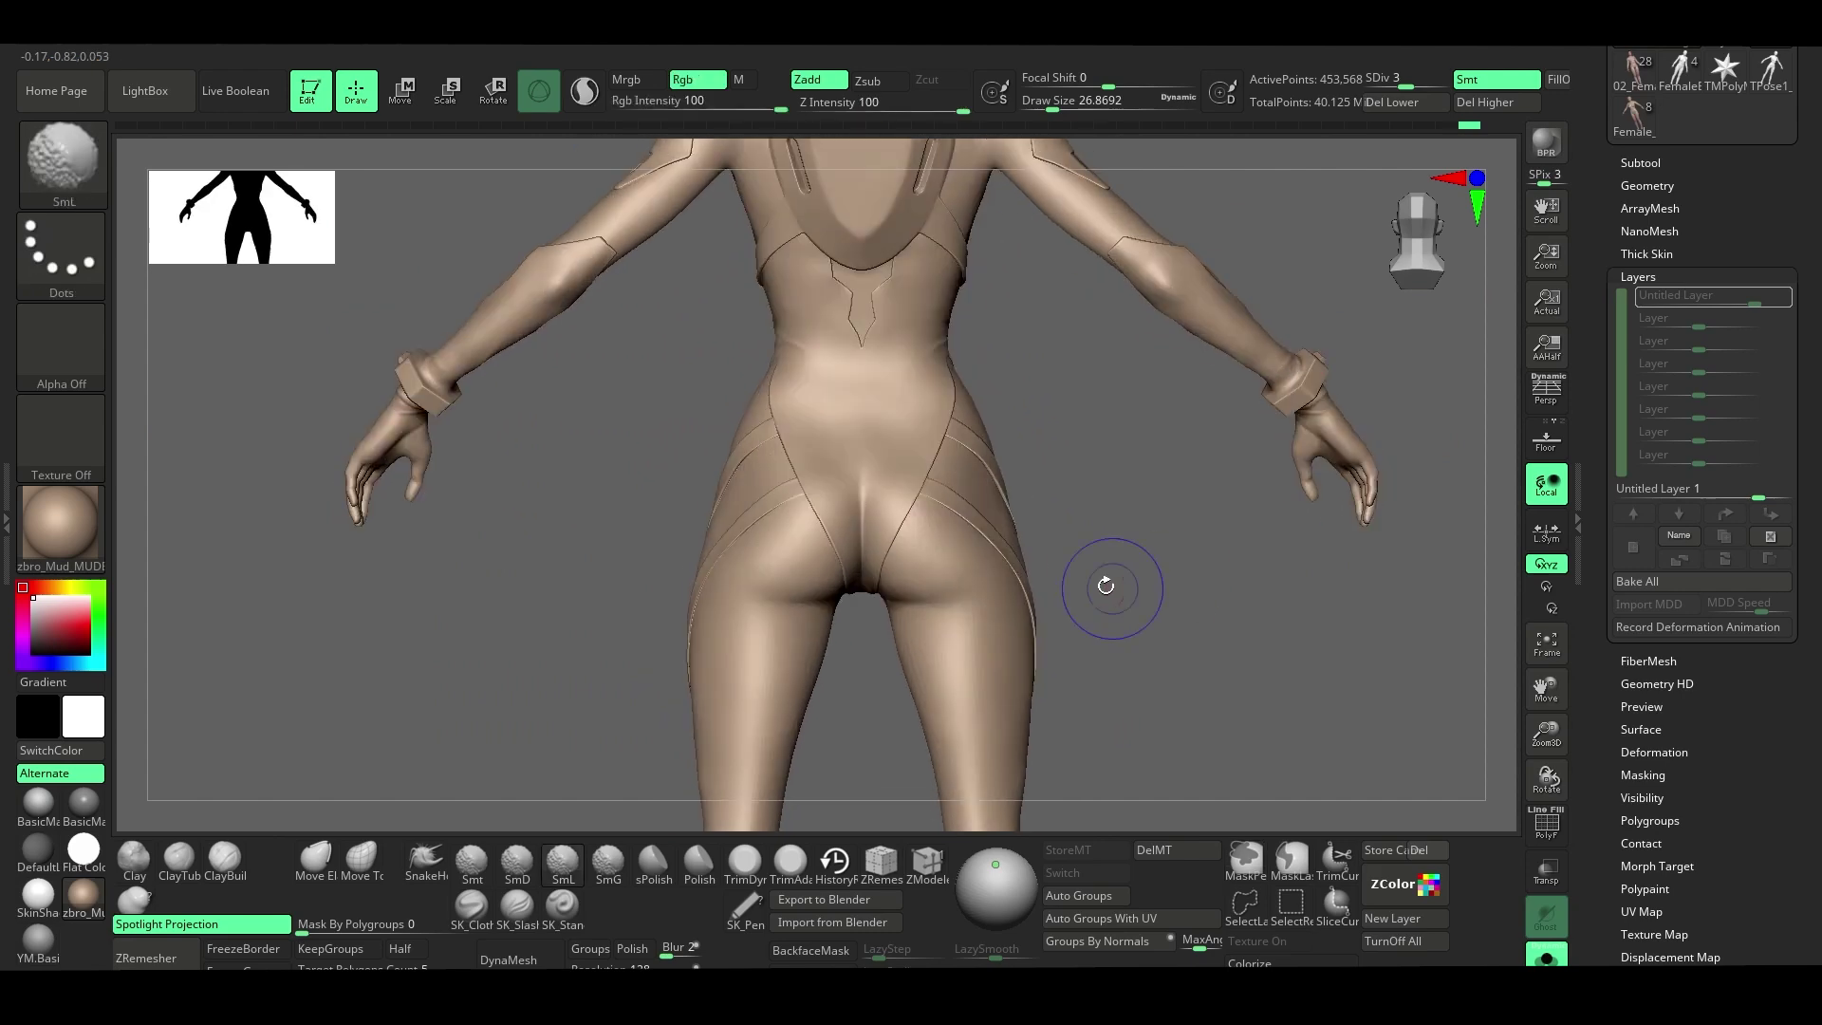
{"action": "mouse_move", "coordinate": [1110, 589]}
{"action": "right_mouse_down", "text": "alt"}
{"action": "mouse_move", "coordinate": [1130, 618]}
{"action": "mouse_move", "coordinate": [870, 590]}
{"action": "right_mouse_up", "text": "alt"}
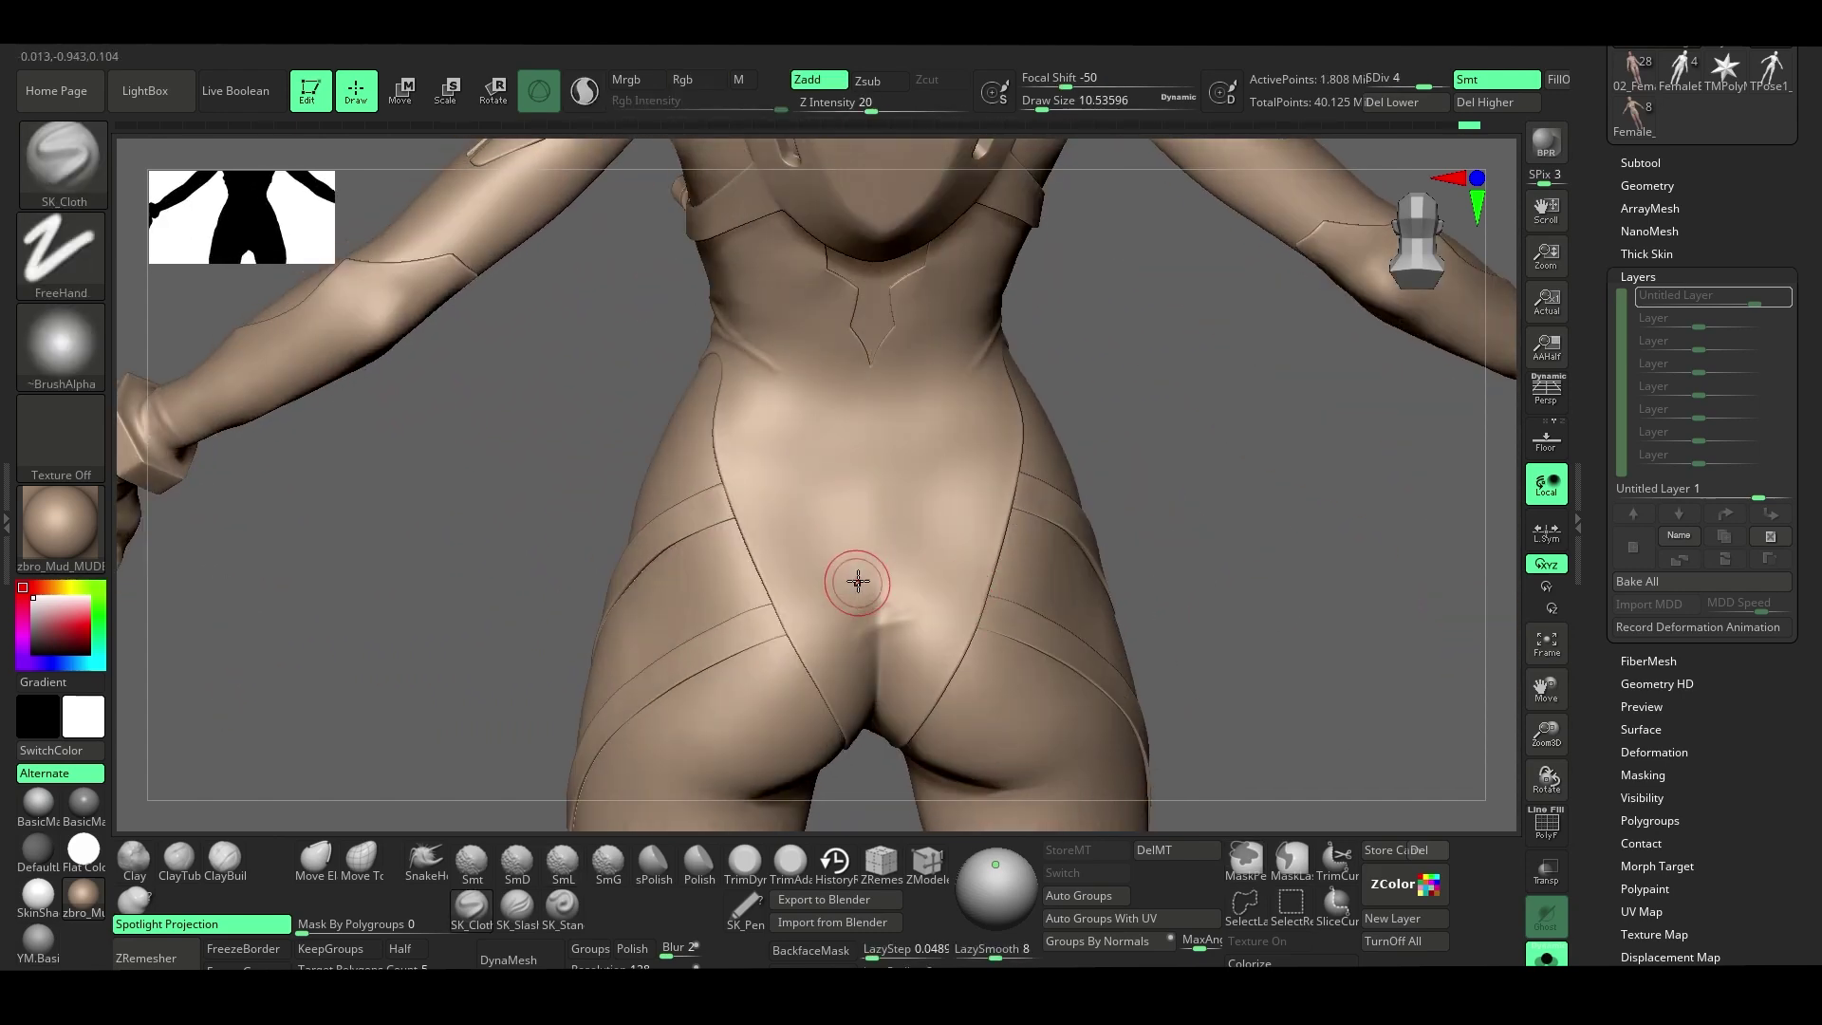
{"action": "key", "text": "shift"}
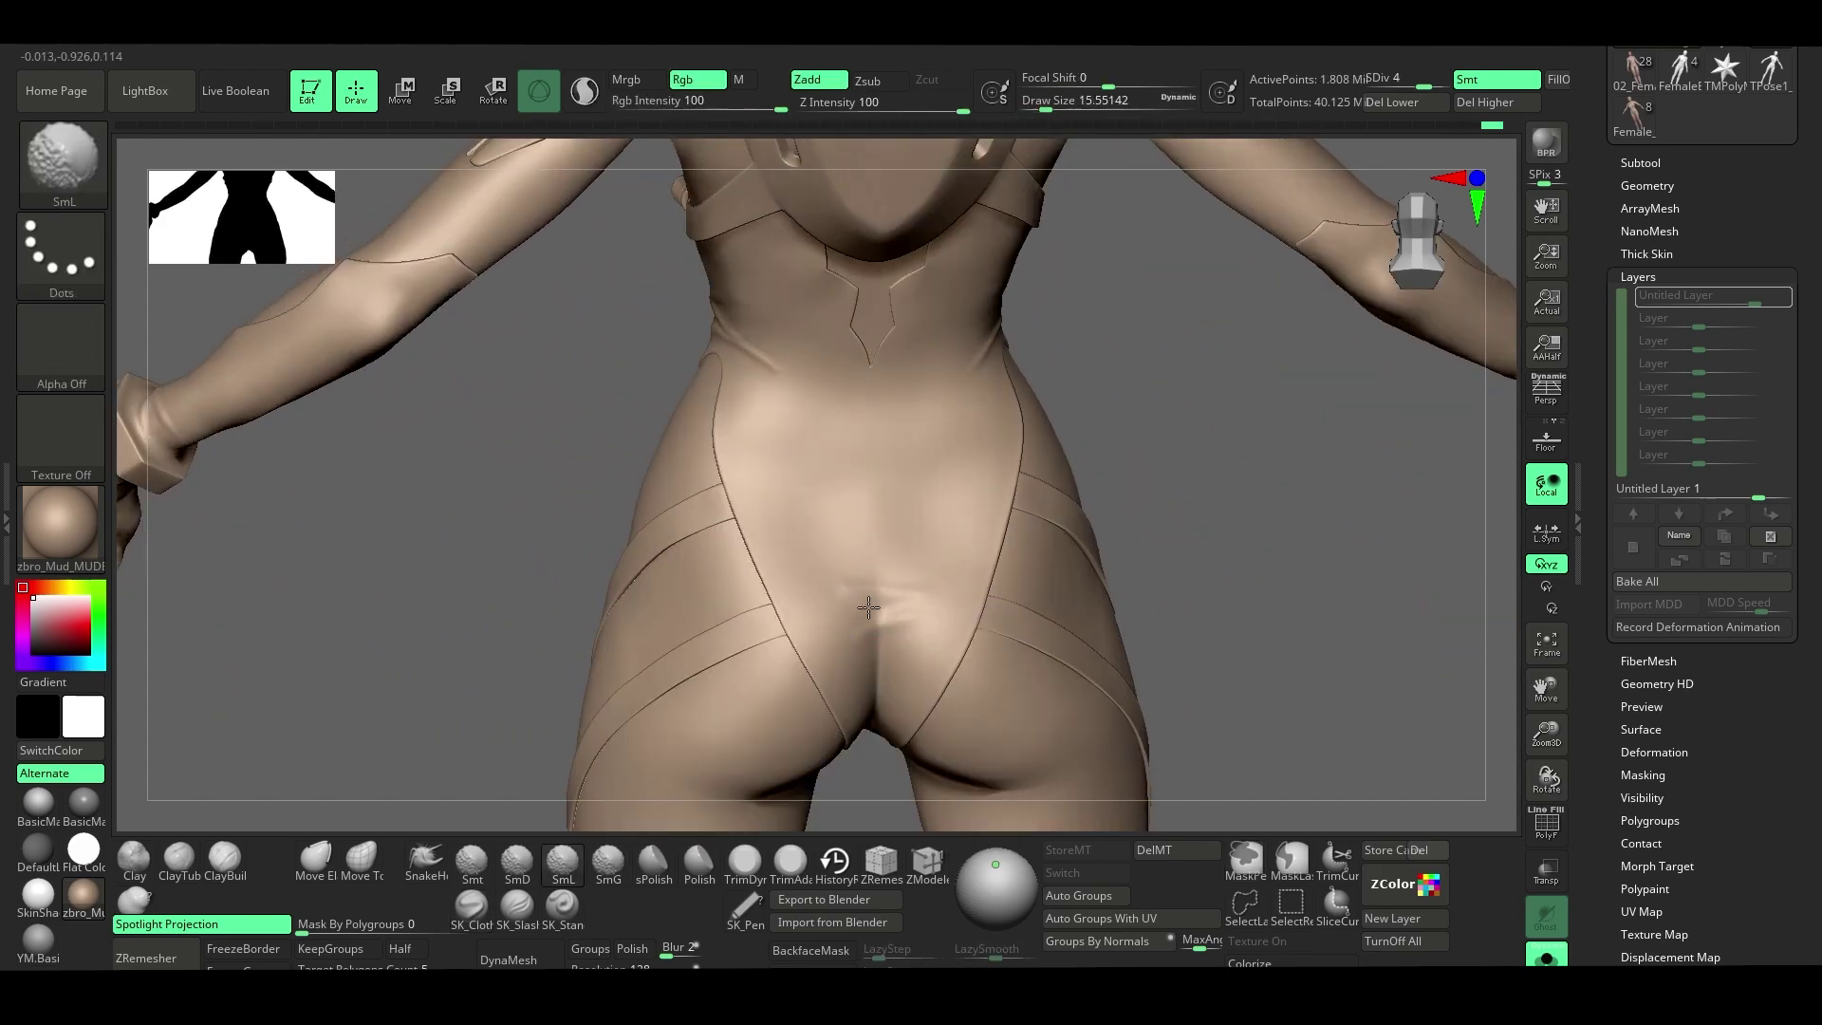
Reduce the draw size and refine the horizontal folds above the buttock cleft with the SK_Cloth and DamStandard brushes.
{"action": "right_click_drag", "start_coordinate": [957, 562], "coordinate": [1050, 610]}
{"action": "key", "text": "space"}
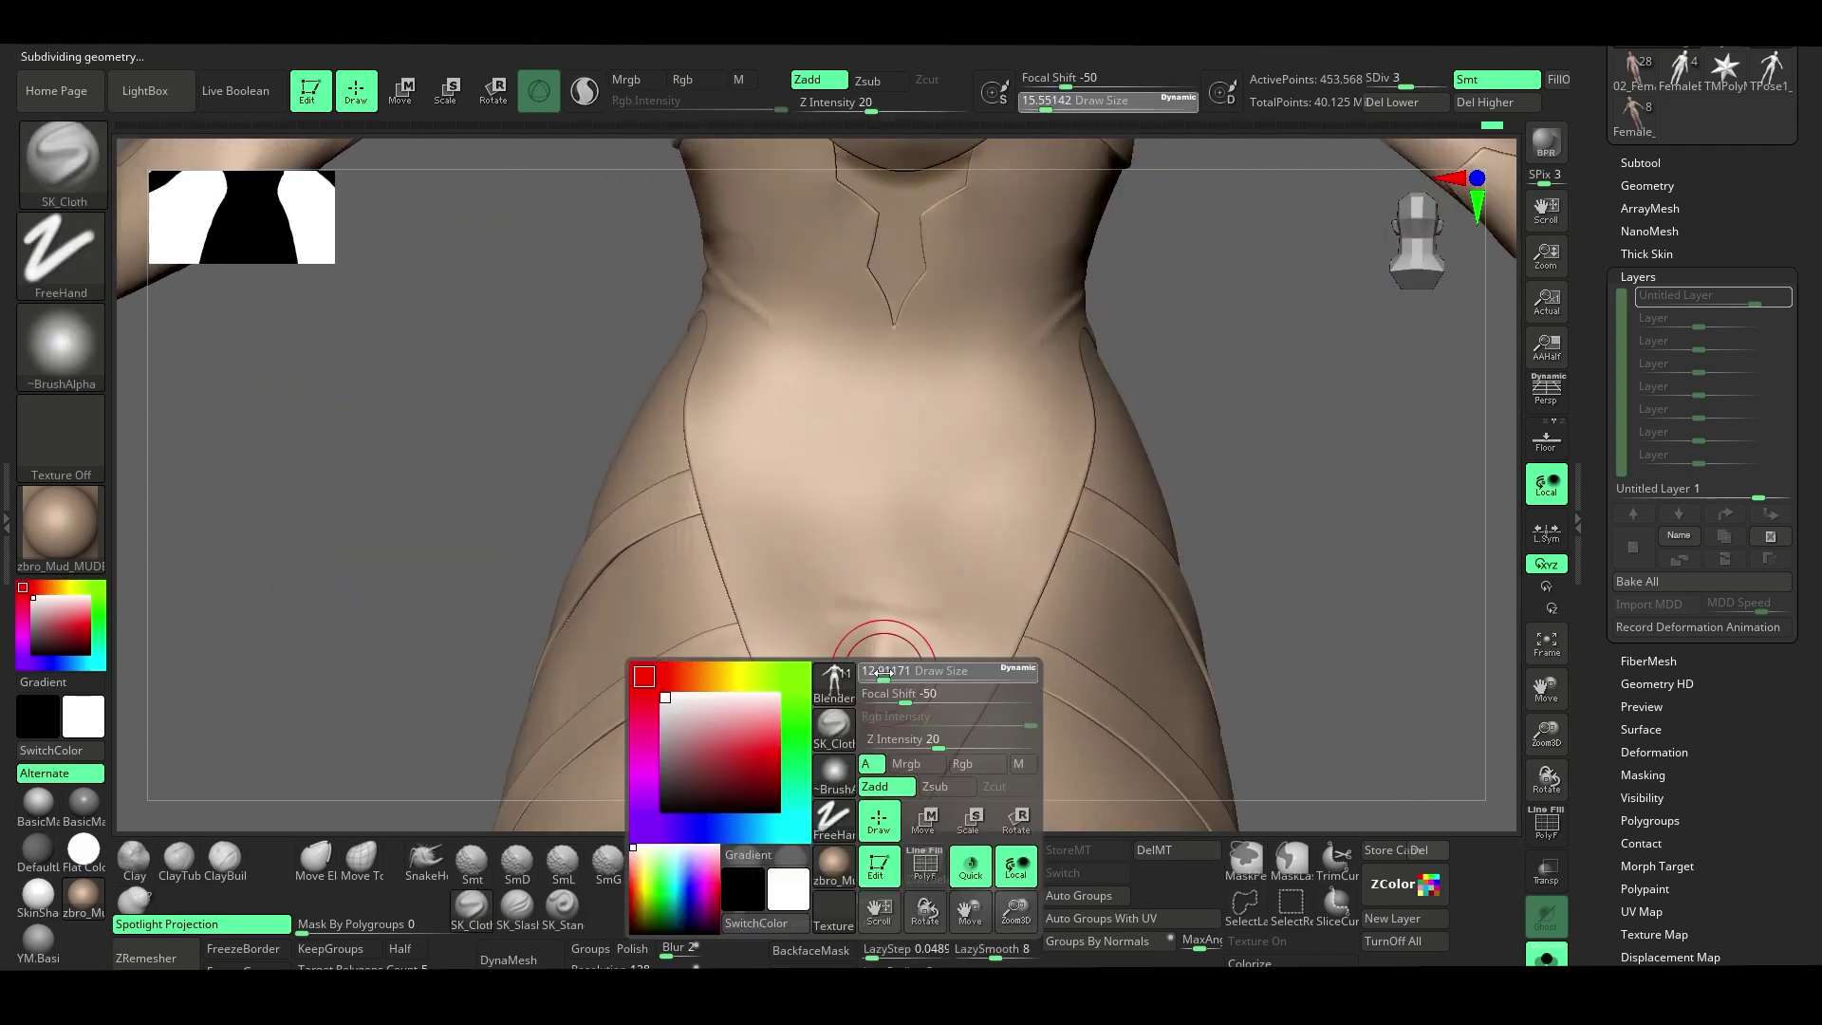
{"action": "left_click", "coordinate": [909, 671]}
{"action": "mouse_move", "coordinate": [910, 637]}
{"action": "right_mouse_down"}
{"action": "mouse_move", "coordinate": [1249, 582]}
{"action": "mouse_move", "coordinate": [866, 651]}
{"action": "right_mouse_up"}
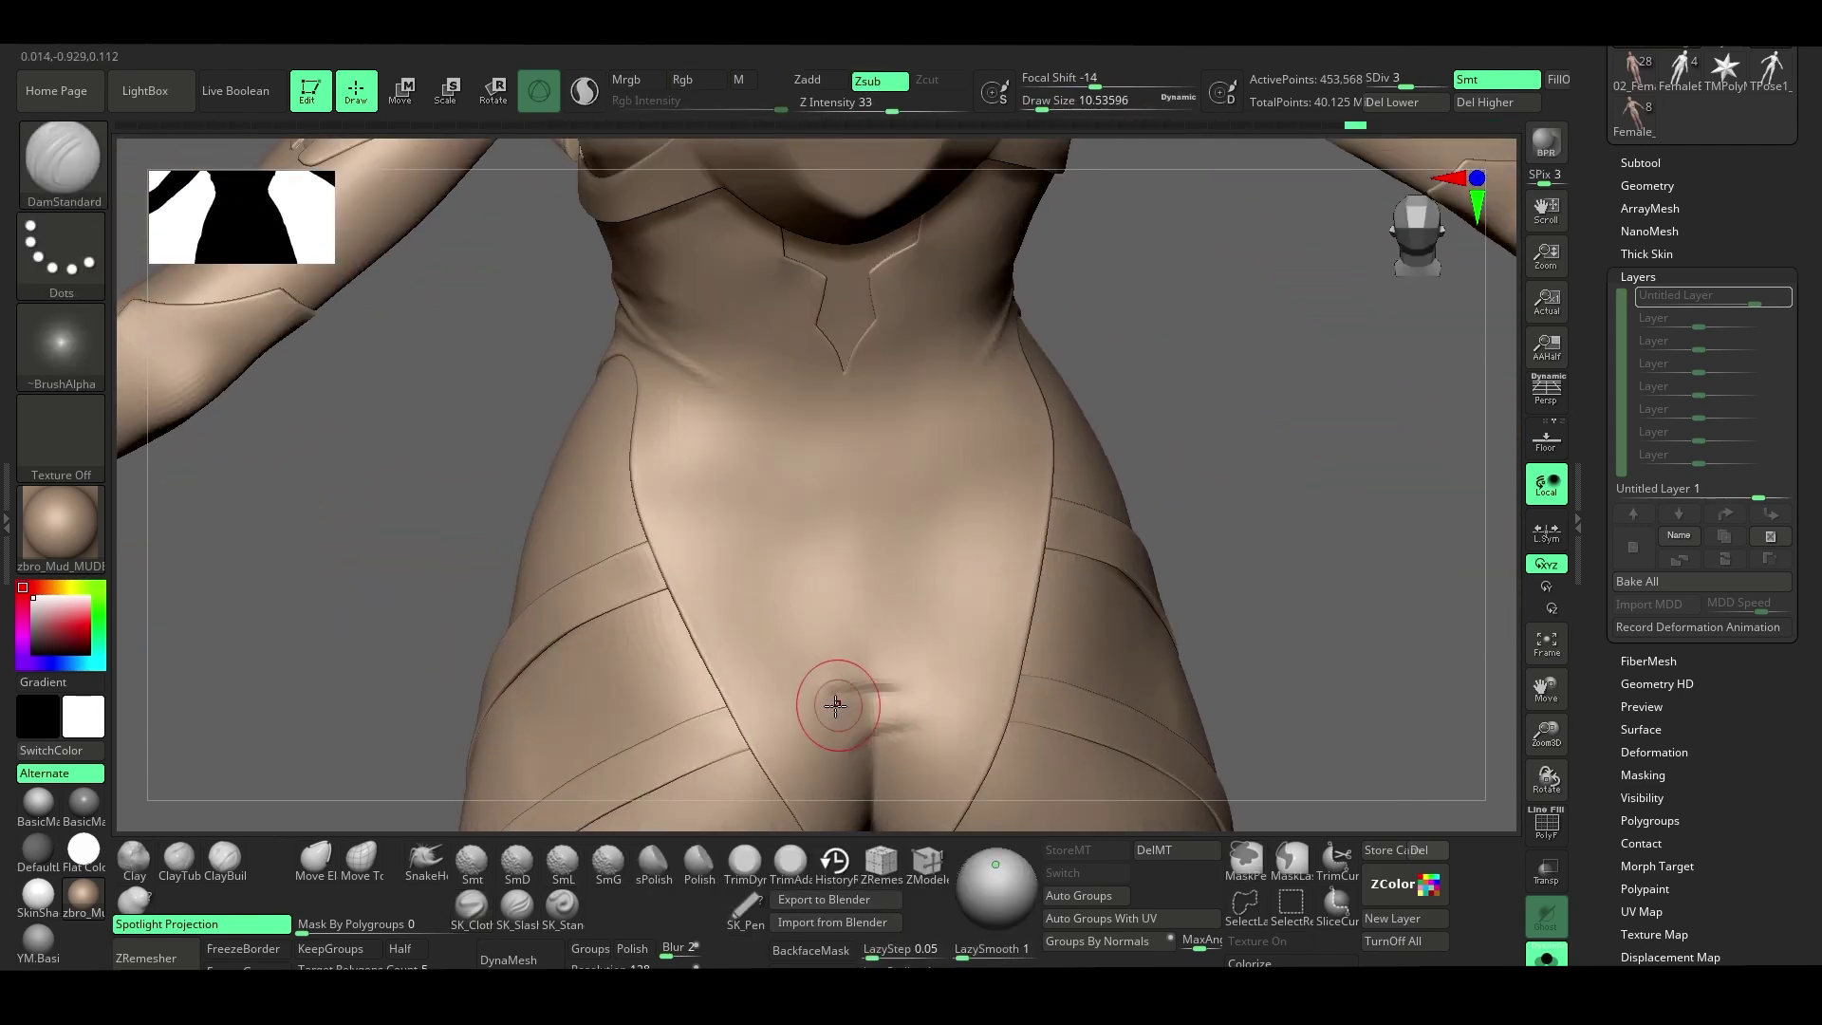
Sculpt vertical and diagonal folds across the lower back with the Standard brush and smooth them.
{"action": "key", "text": "b"}
{"action": "key", "text": "s"}
{"action": "key", "text": "t"}
{"action": "mouse_move", "coordinate": [980, 659]}
{"action": "right_mouse_down"}
{"action": "mouse_move", "coordinate": [1090, 582]}
{"action": "mouse_move", "coordinate": [721, 629]}
{"action": "mouse_move", "coordinate": [1111, 631]}
{"action": "mouse_move", "coordinate": [833, 561]}
{"action": "mouse_move", "coordinate": [1018, 593]}
{"action": "right_mouse_up"}
{"action": "key", "text": "ctrl+d"}
{"action": "mouse_move", "coordinate": [840, 515]}
{"action": "right_mouse_down"}
{"action": "mouse_move", "coordinate": [978, 490]}
{"action": "mouse_move", "coordinate": [837, 518]}
{"action": "right_mouse_up"}
{"action": "mouse_move", "coordinate": [1068, 439]}
{"action": "right_mouse_down"}
{"action": "mouse_move", "coordinate": [1029, 528]}
{"action": "mouse_move", "coordinate": [818, 526]}
{"action": "right_mouse_up"}
{"action": "key", "text": "shift"}
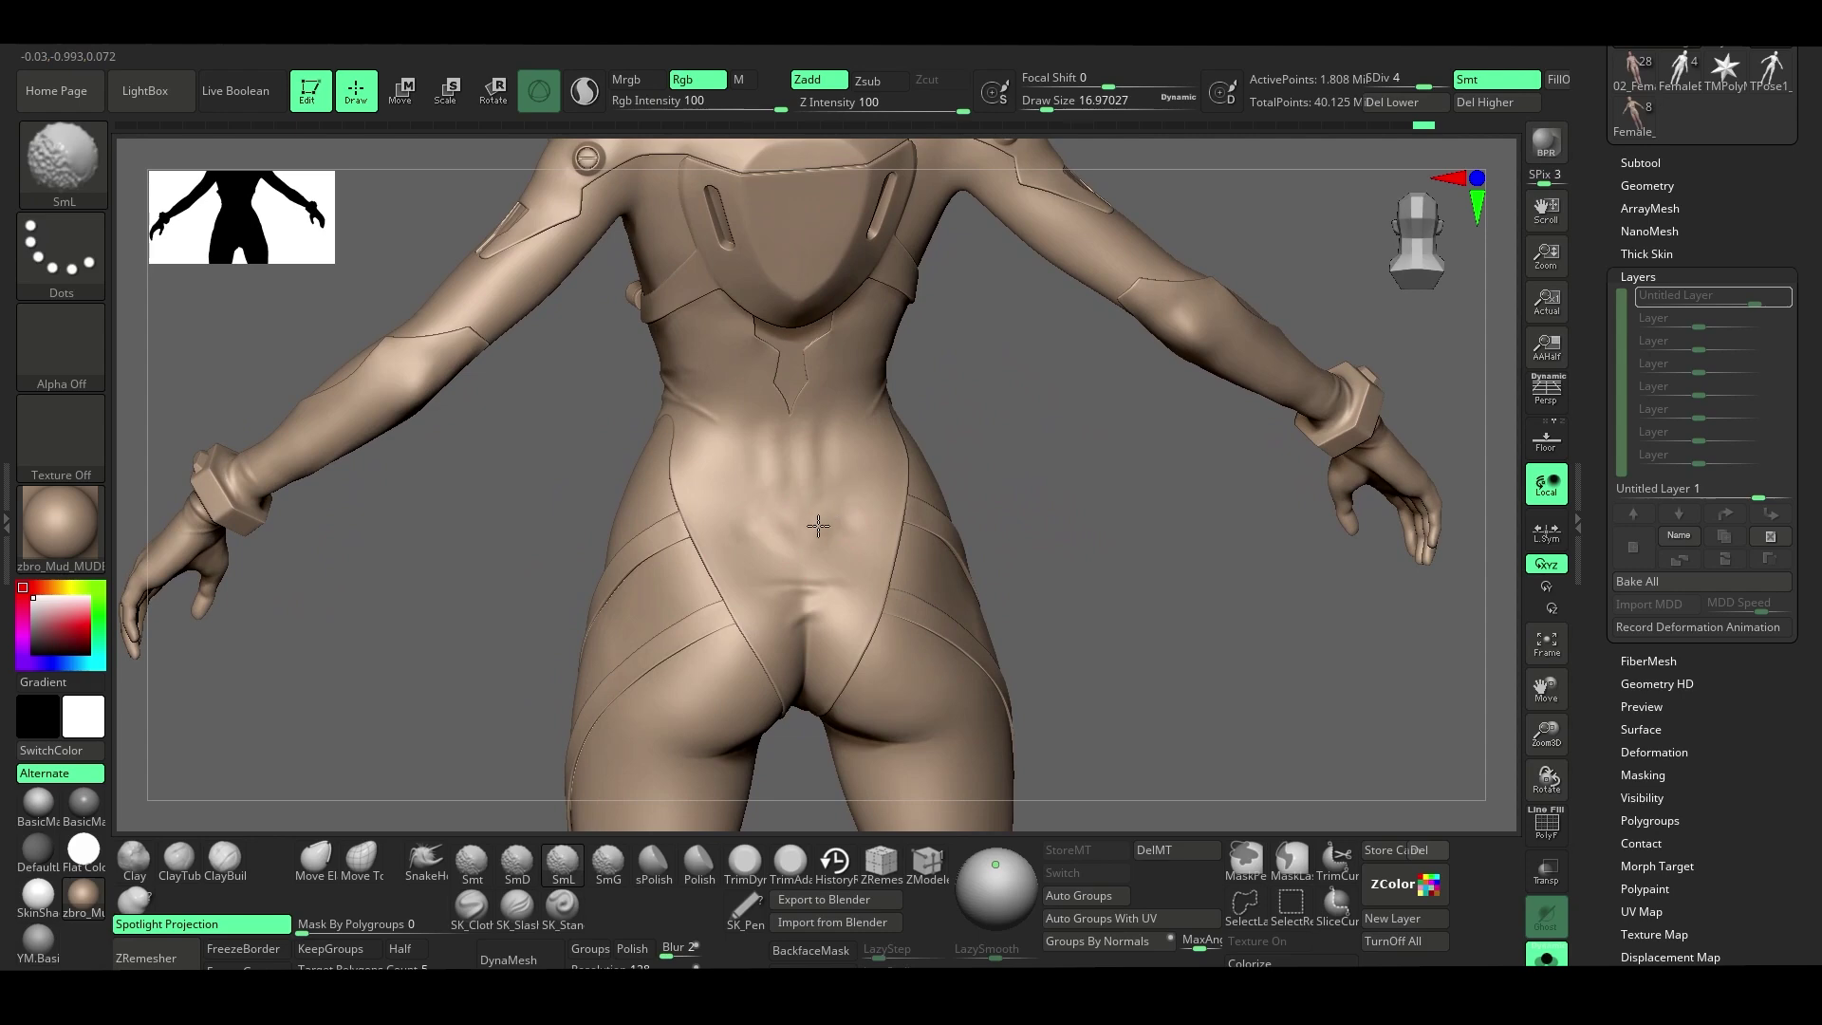
Set the Standard brush to draw size 9.44708 and focal shift -36, and refine the lower-back folds across subdivision levels.
{"action": "mouse_move", "coordinate": [741, 411]}
{"action": "right_mouse_down"}
{"action": "mouse_move", "coordinate": [1016, 565]}
{"action": "mouse_move", "coordinate": [1009, 492]}
{"action": "mouse_move", "coordinate": [846, 541]}
{"action": "mouse_move", "coordinate": [808, 618]}
{"action": "mouse_move", "coordinate": [928, 603]}
{"action": "mouse_move", "coordinate": [1025, 558]}
{"action": "mouse_move", "coordinate": [821, 590]}
{"action": "right_mouse_up"}
{"action": "key", "text": "space"}
{"action": "left_click_drag", "start_coordinate": [822, 590], "coordinate": [816, 591]}
{"action": "key", "text": "shift+d"}
{"action": "key", "text": "space"}
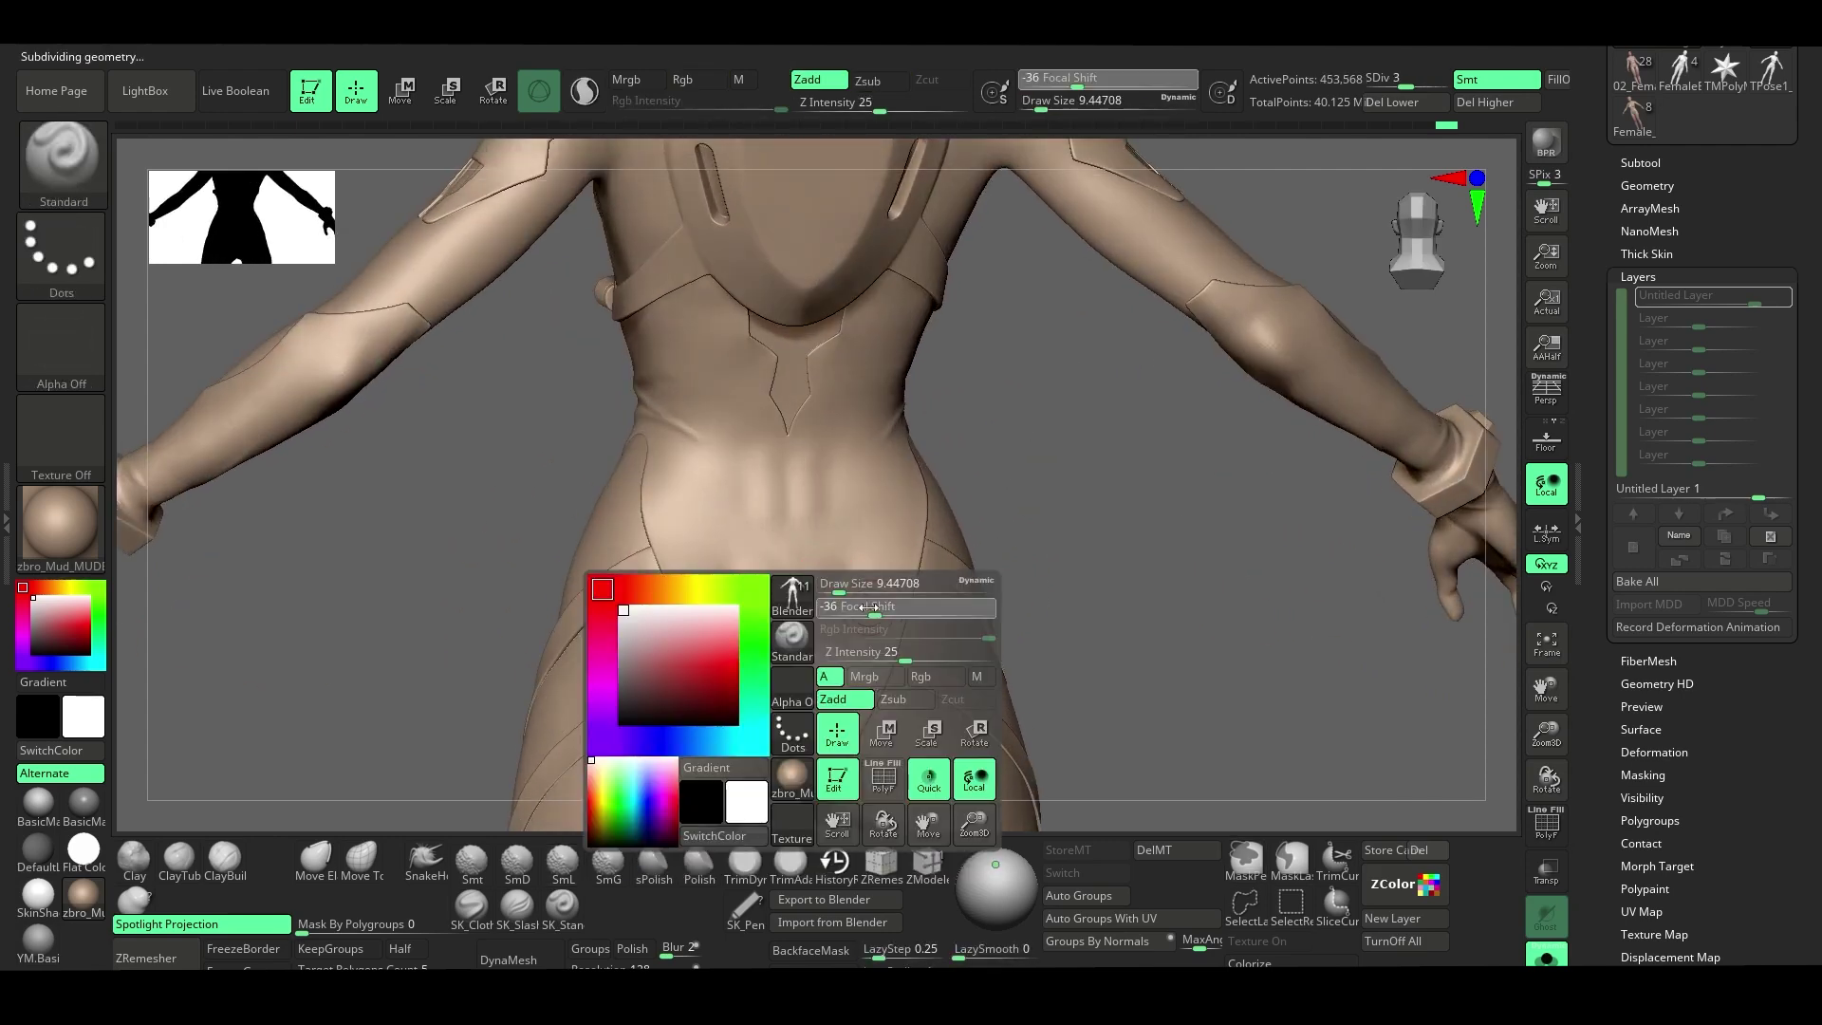
{"action": "key", "text": "shift"}
{"action": "right_click_drag", "start_coordinate": [809, 609], "coordinate": [1049, 582]}
{"action": "key", "text": "d"}
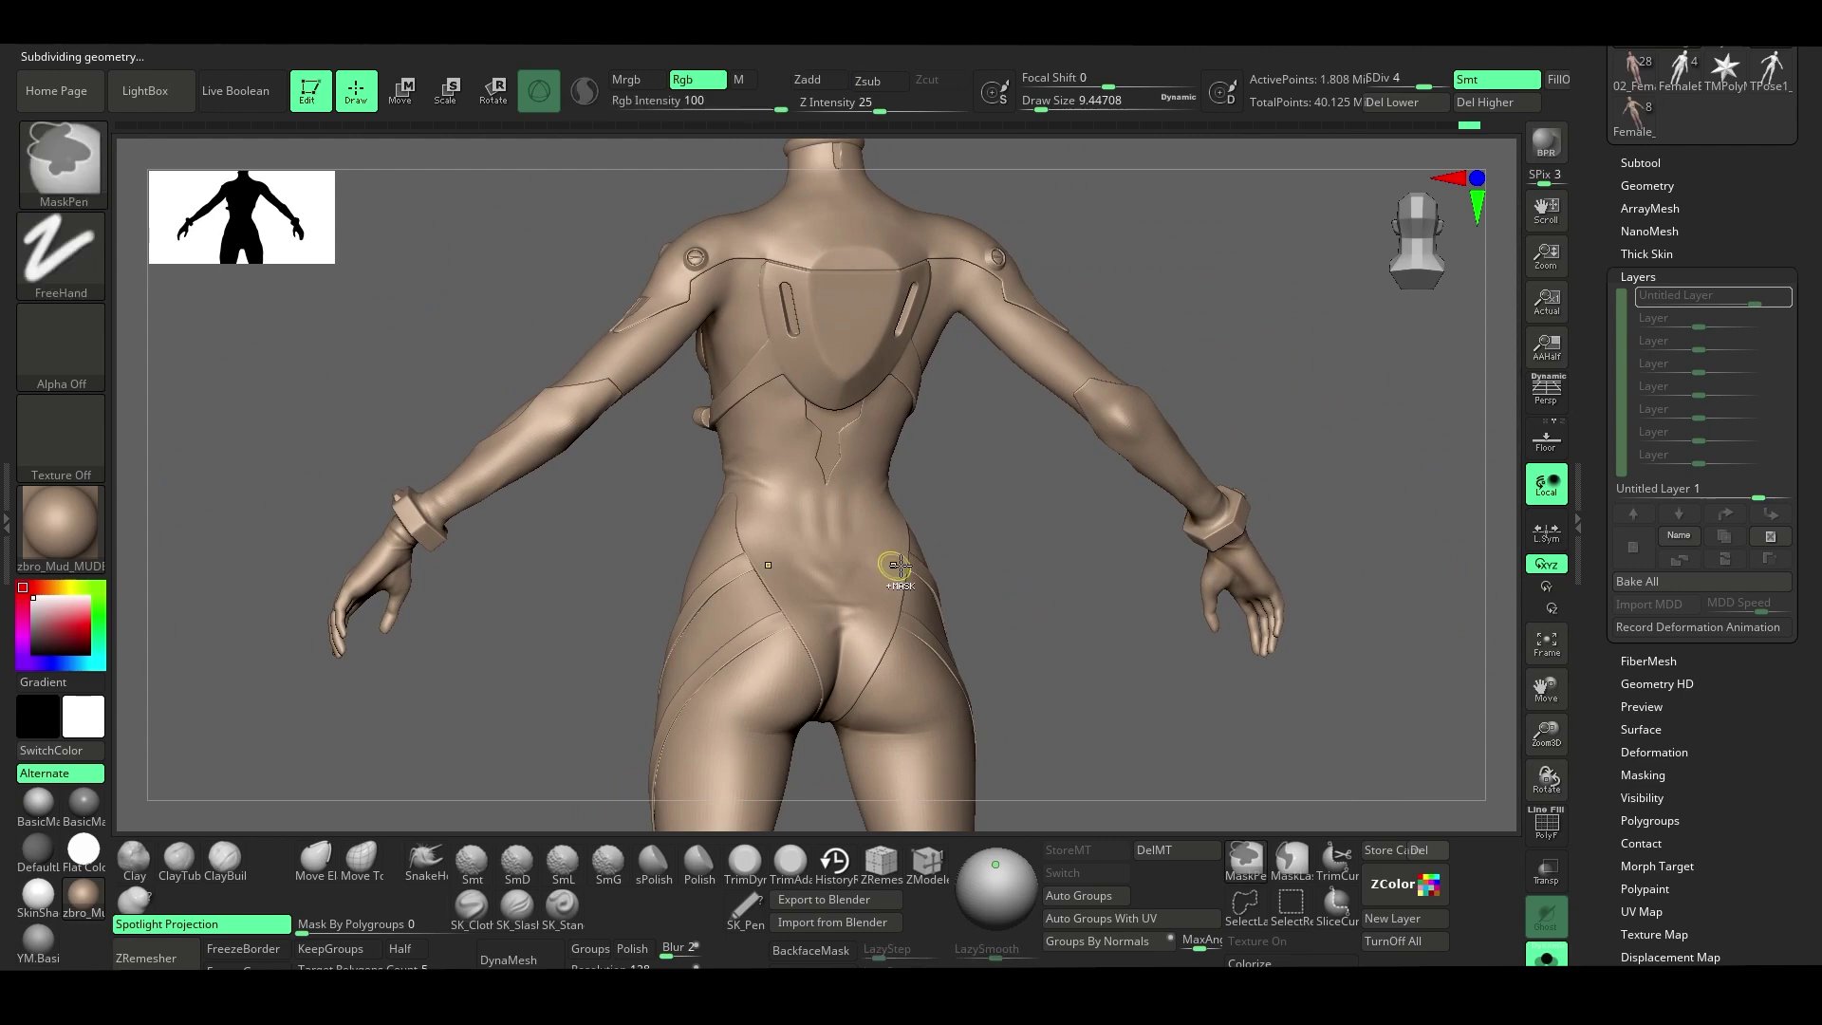
{"action": "right_click_drag", "start_coordinate": [902, 557], "coordinate": [784, 591]}
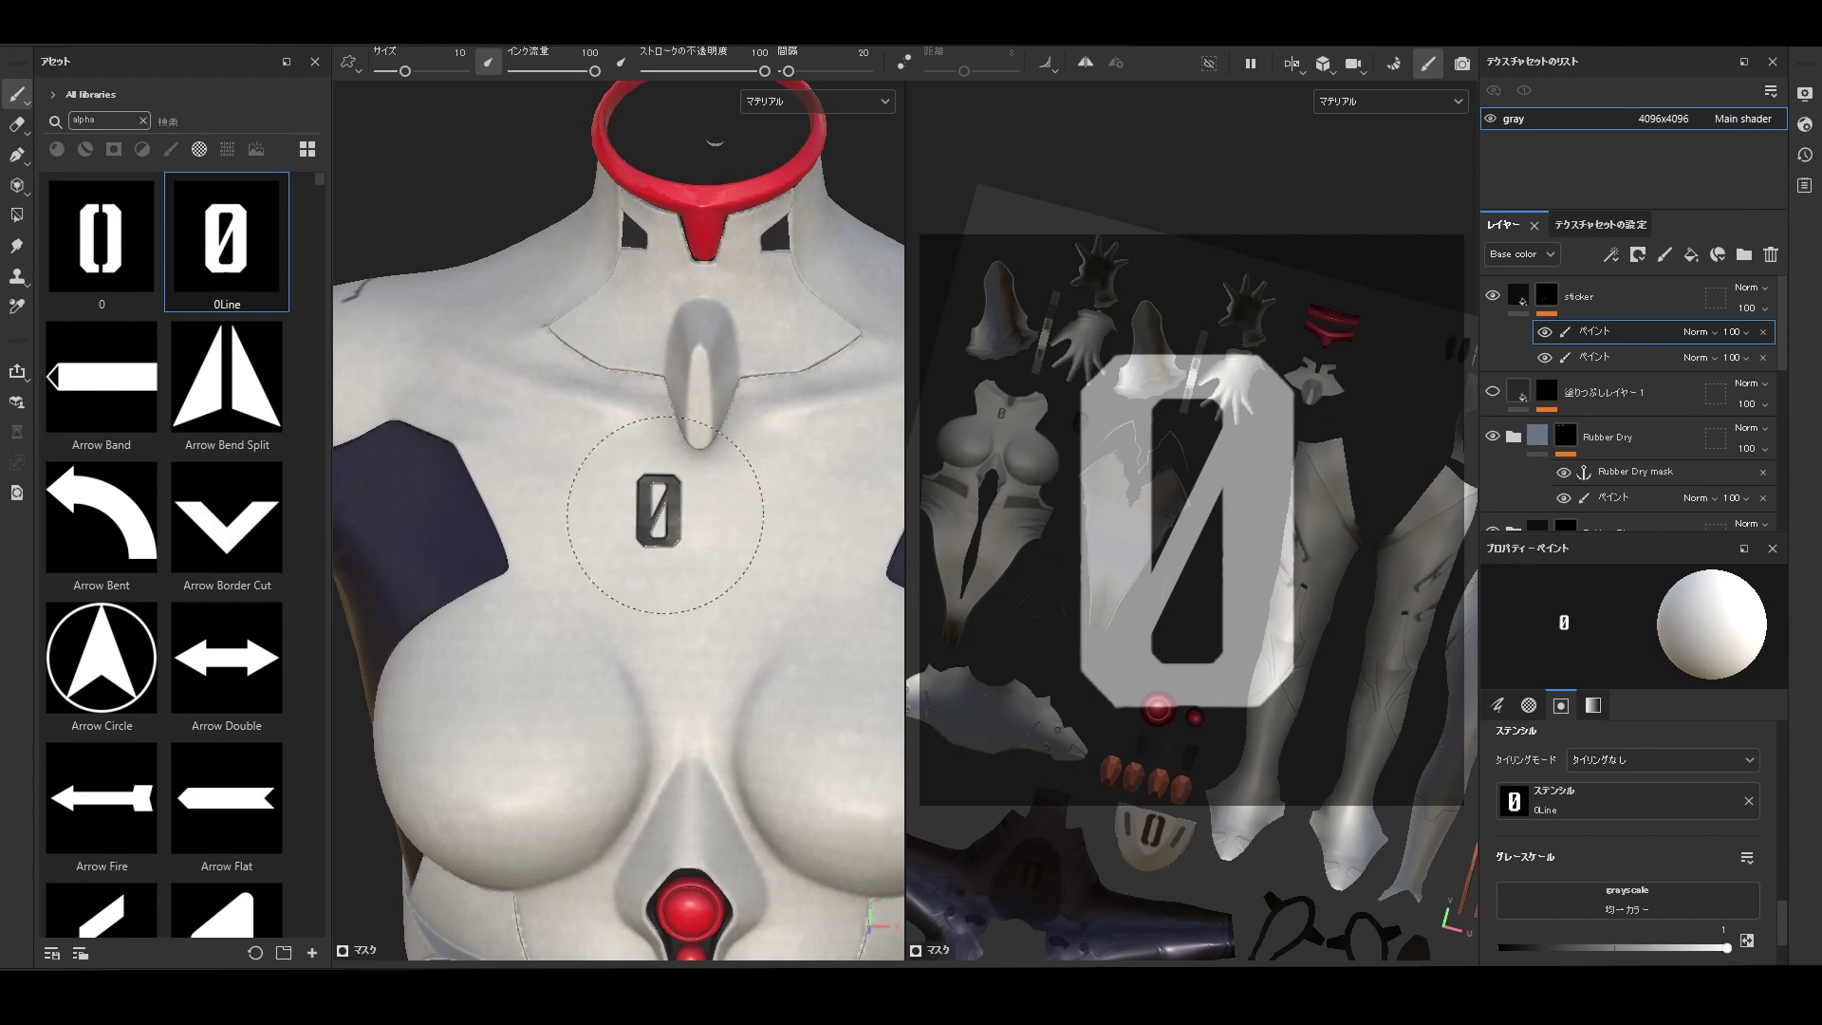
Switch to Substance 3D Painter, stamp the 0Line stencil on the chest and mask orange bands over both shoulders with Basic Hard.
{"action": "left_click", "coordinate": [718, 504]}
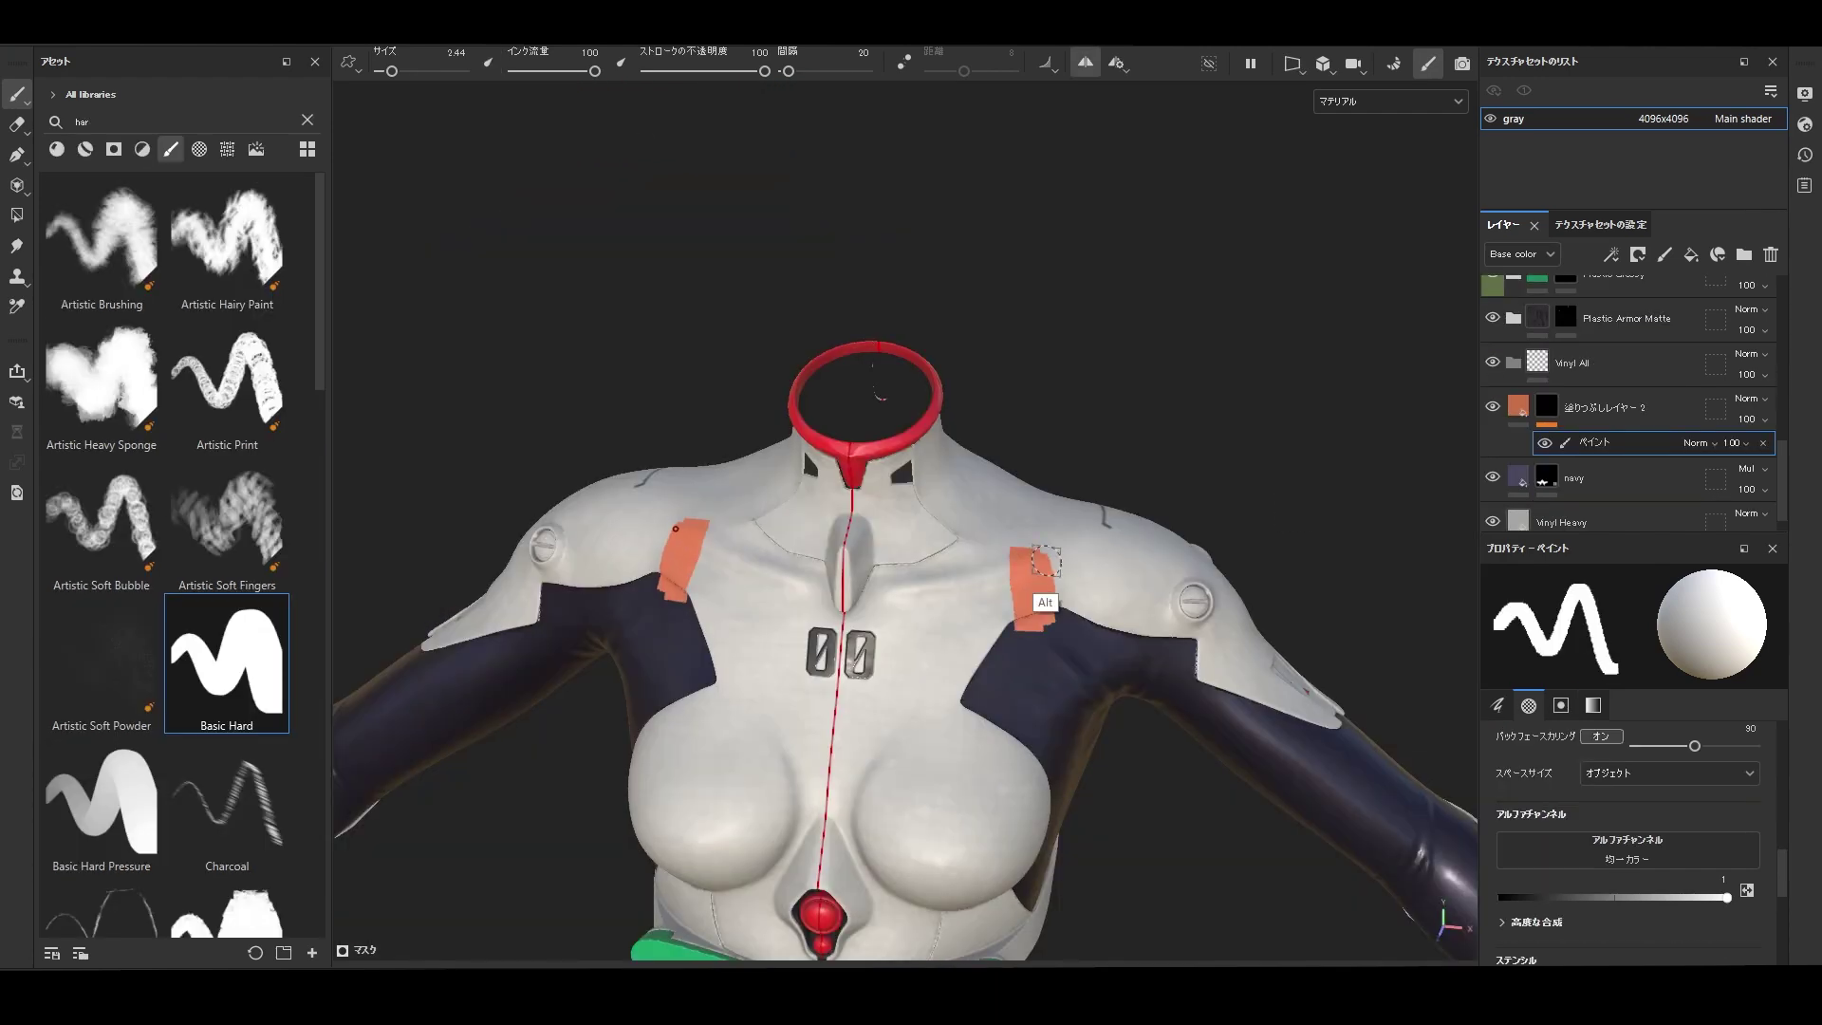
{"action": "left_click_drag", "start_coordinate": [1046, 562], "coordinate": [829, 582], "text": "alt"}
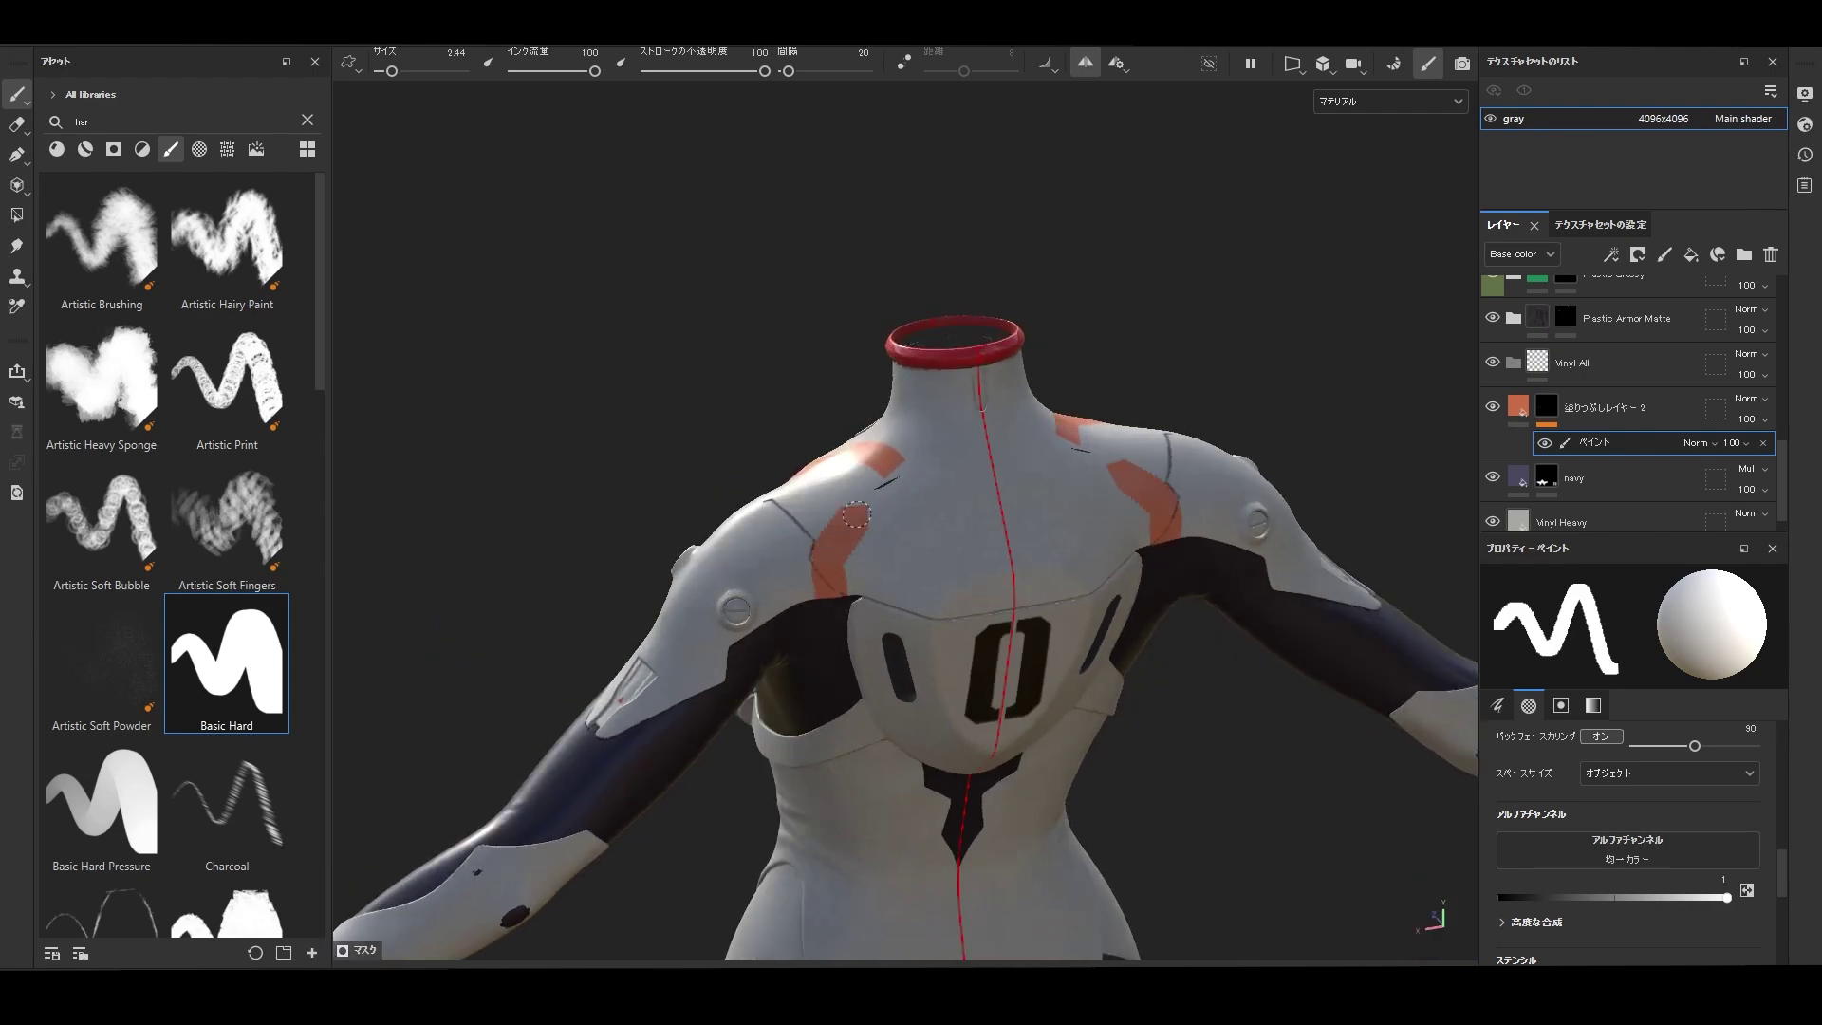
{"action": "left_click_drag", "start_coordinate": [874, 495], "coordinate": [911, 557], "text": "alt"}
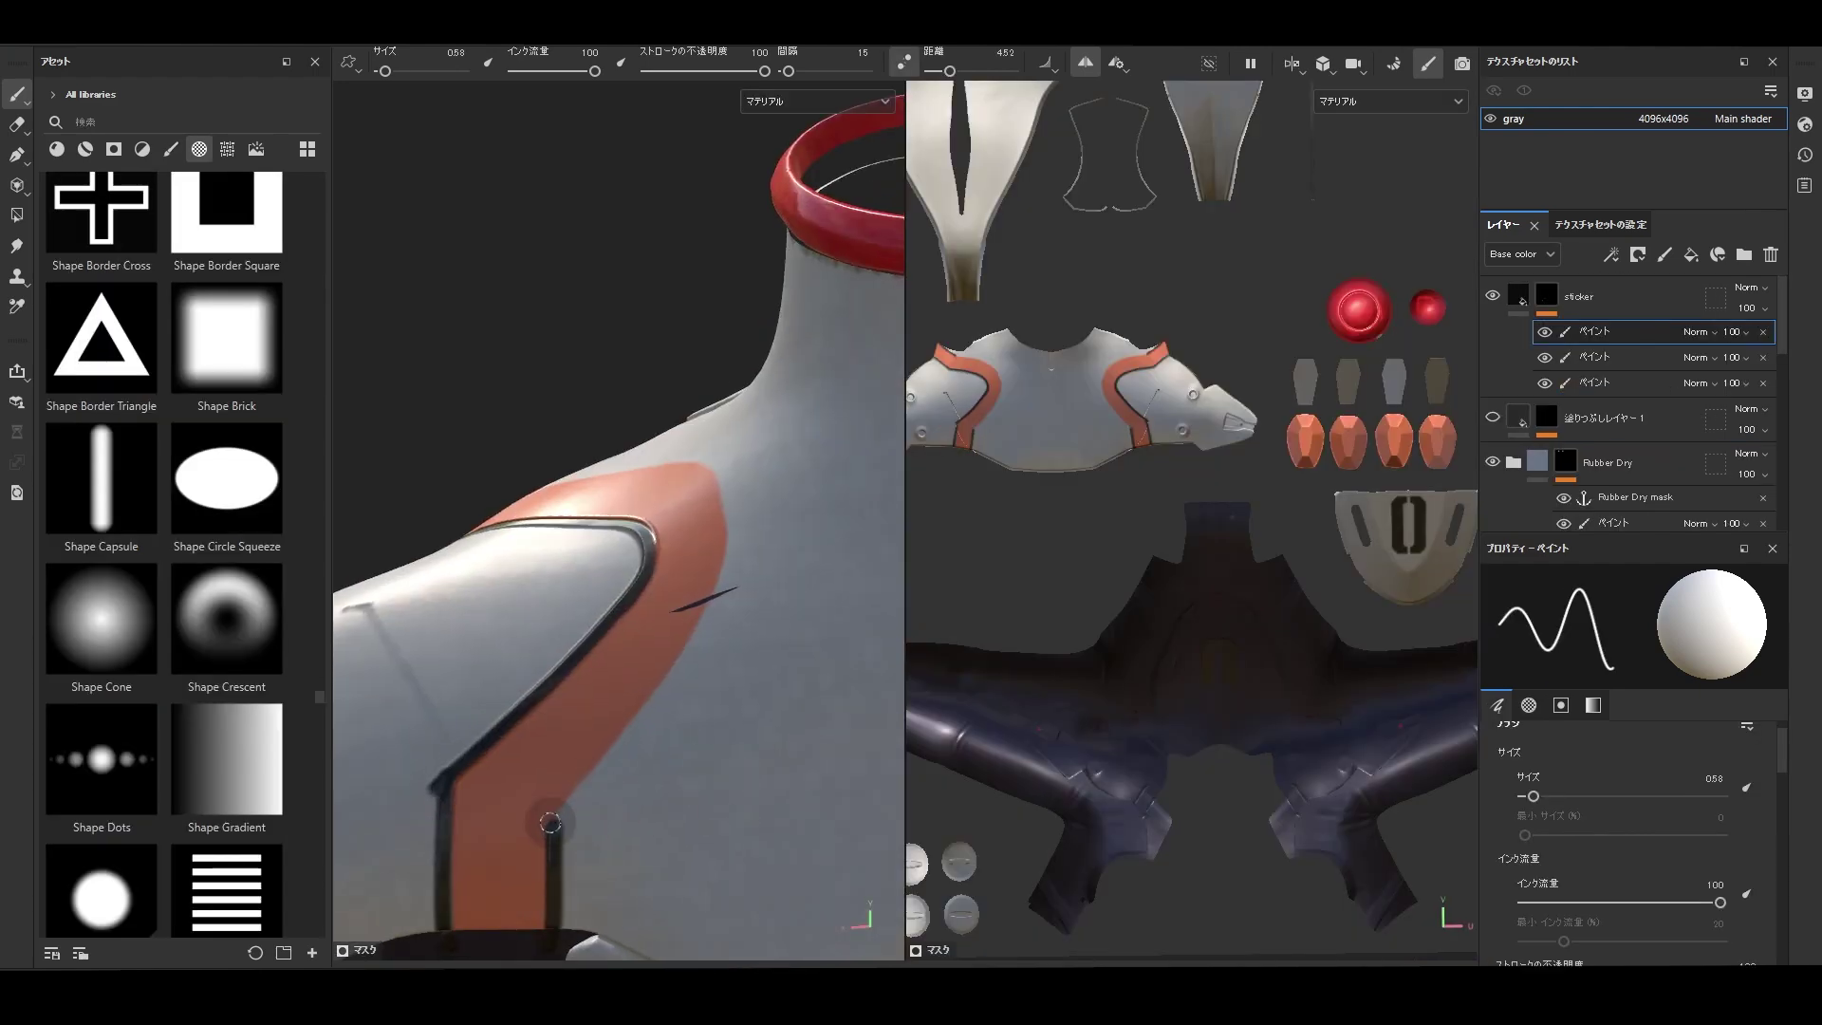
Outline the orange shoulder bands in black on the sticker layer and draw a short LineDecal stroke above the lower leg's angular panel line.
{"action": "left_click_drag", "start_coordinate": [690, 449], "coordinate": [624, 630], "text": "alt"}
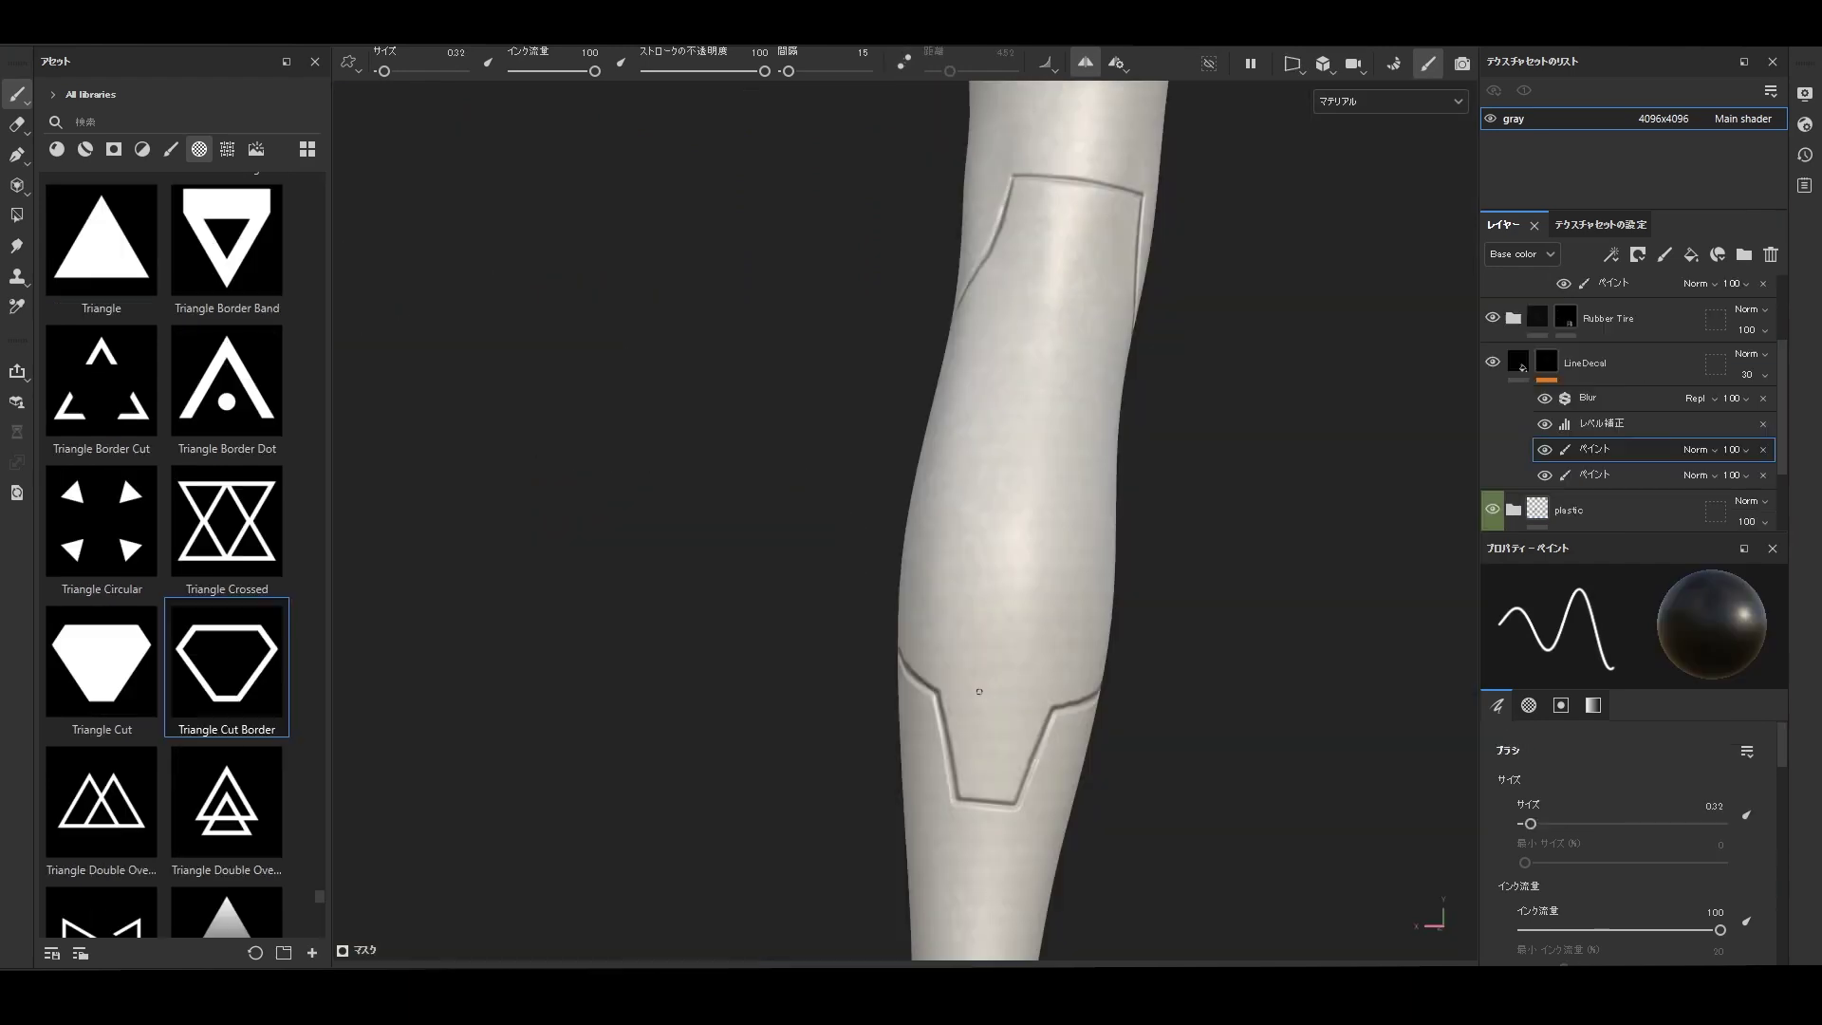
{"action": "left_click_drag", "start_coordinate": [968, 686], "coordinate": [1021, 697]}
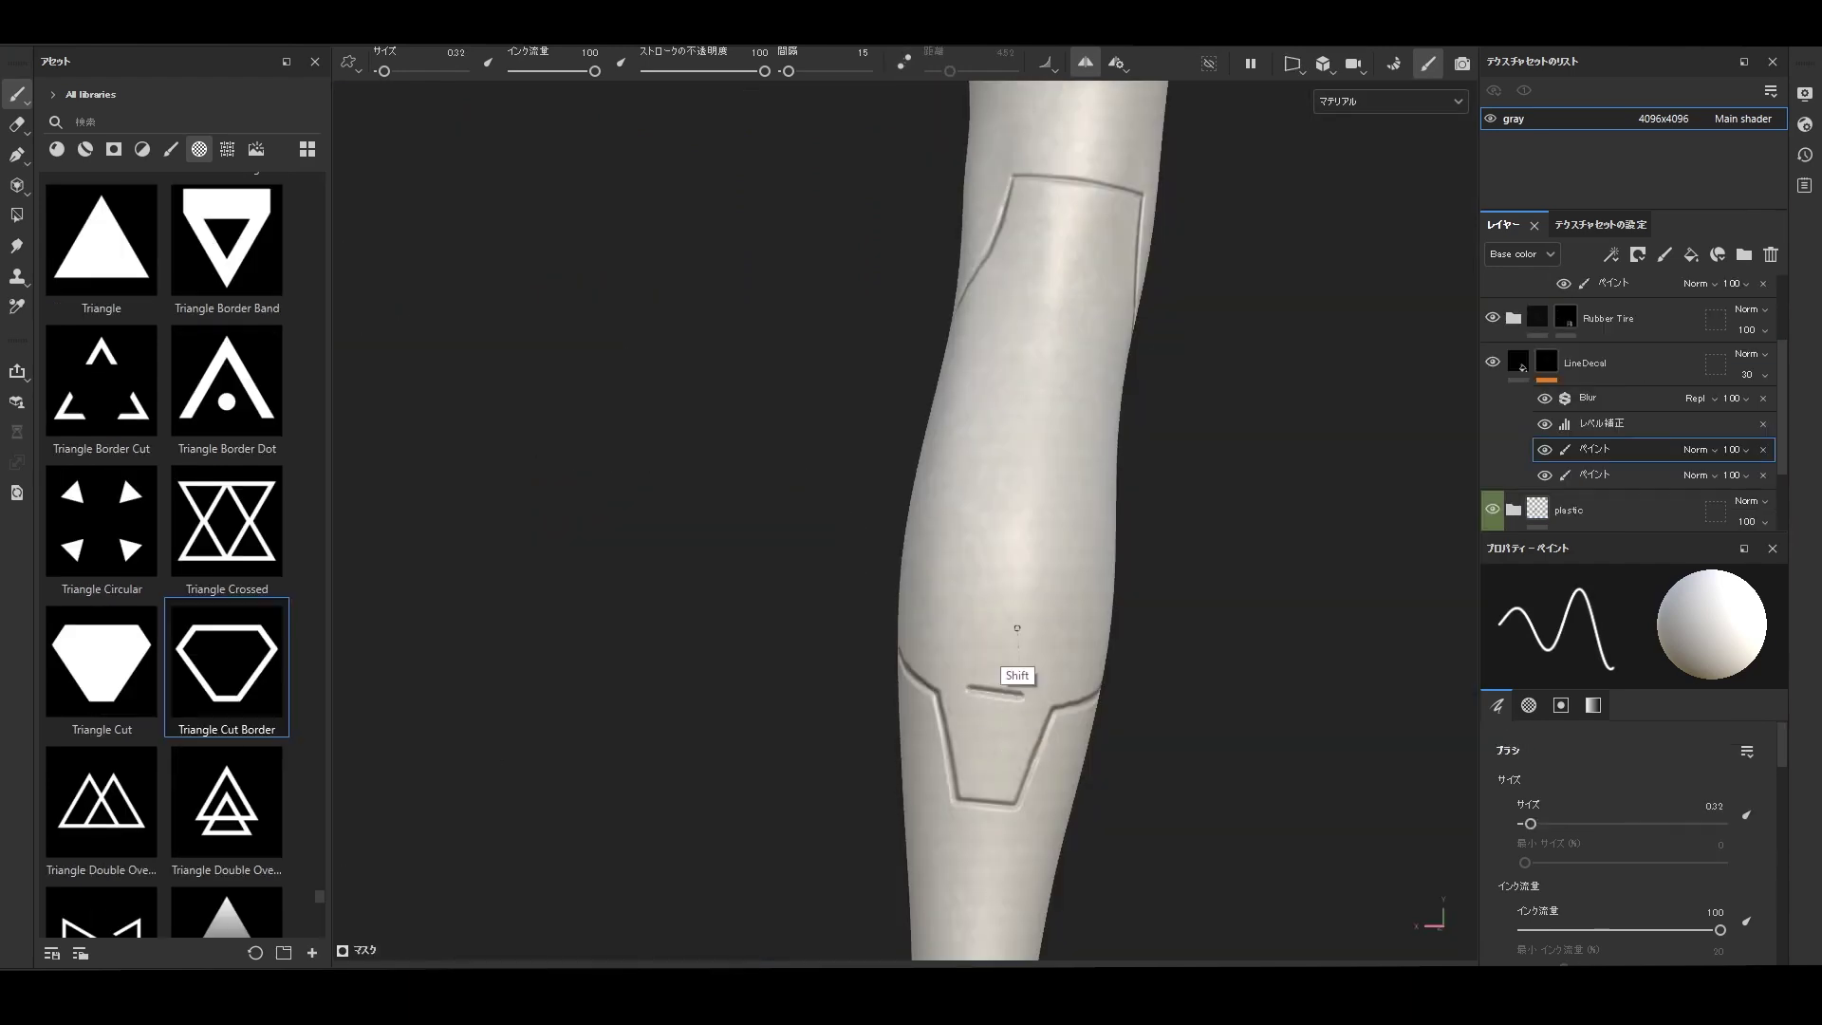